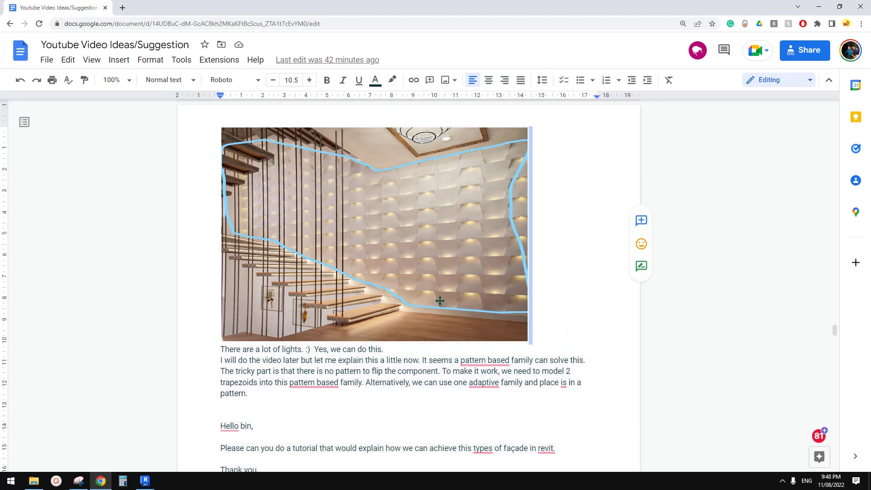
- Switch to the Snipping Tool and examine the annotated wall photo and trapezoid panel sketch
left_click(79, 481)
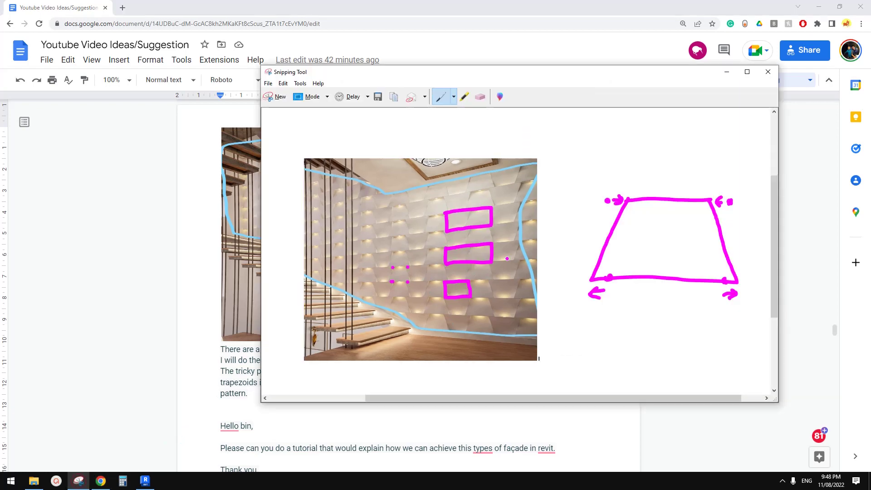
left_click_drag(500, 73, 499, 97)
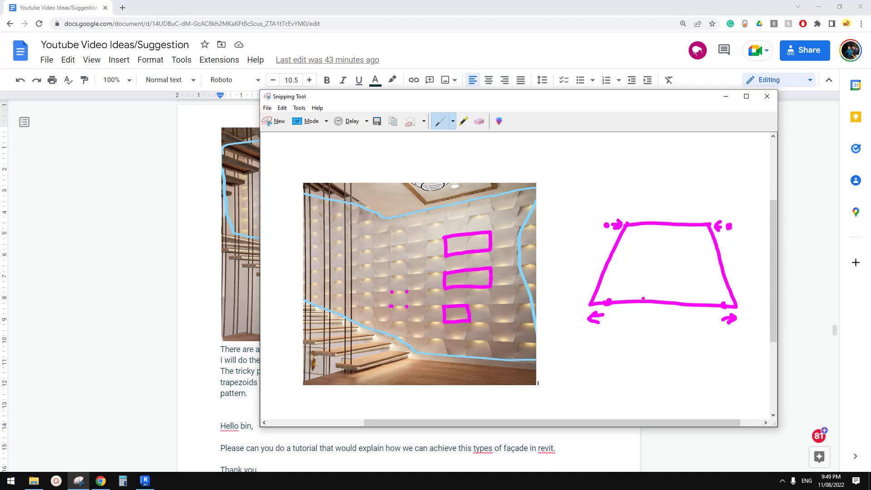
- Switch to Revit and create a new family from the Metric Curtain Panel Pattern Based template
left_click(145, 482)
left_click(60, 131)
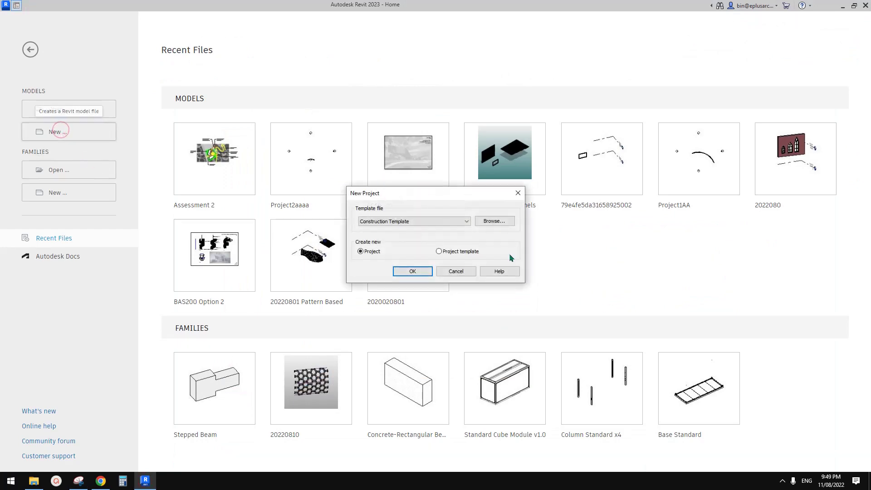
left_click(456, 271)
left_click(86, 191)
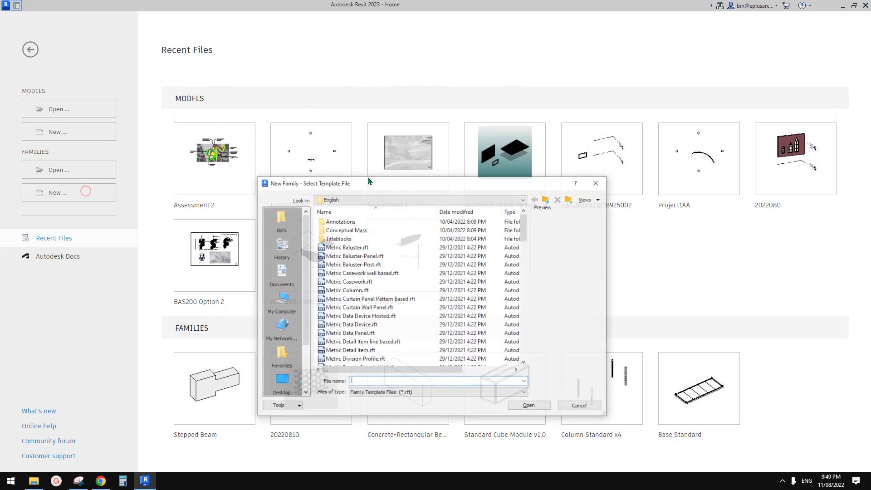
scroll(397, 318, "down", 6)
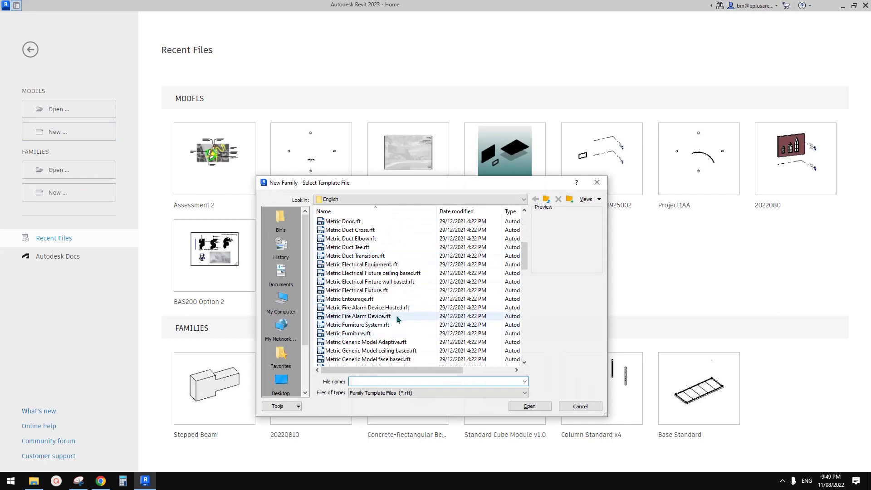
scroll(397, 319, "down", 3)
double_click(398, 308)
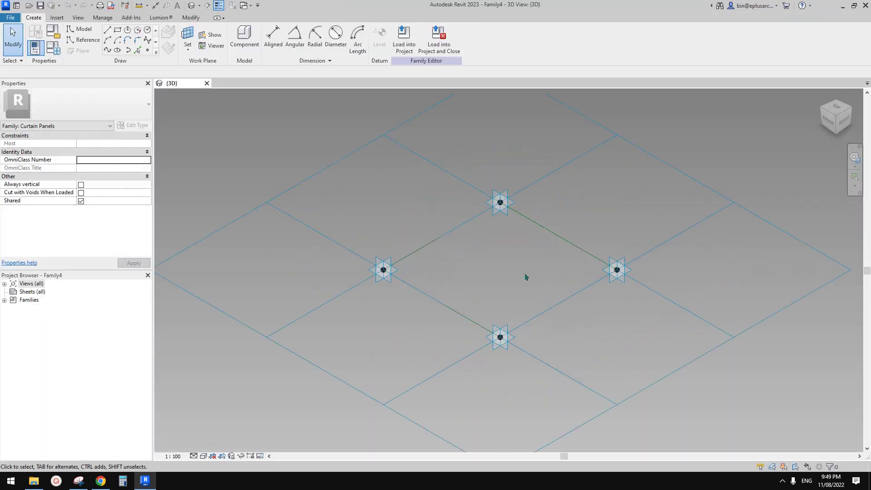
- Place hosted reference points on the vertical reference planes of the two adaptive points on the panel's back edge
middle_click_drag(526, 276, 381, 167, "shift")
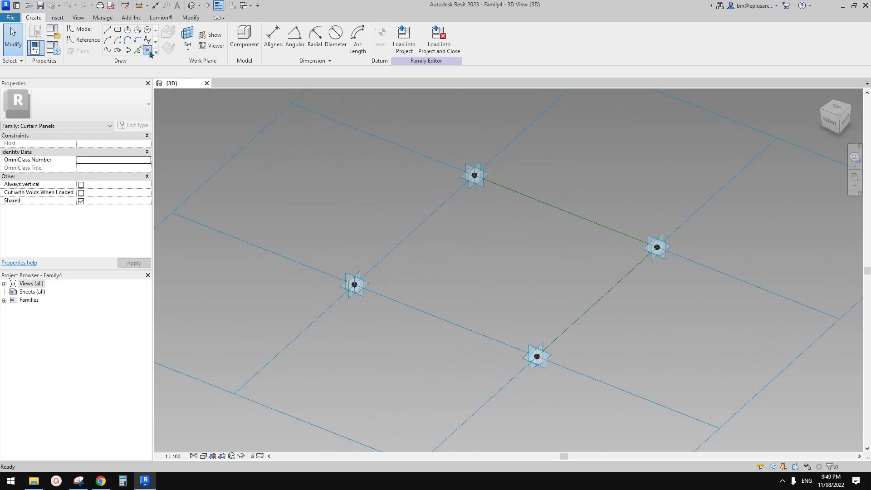
left_click(147, 50)
left_click(188, 44)
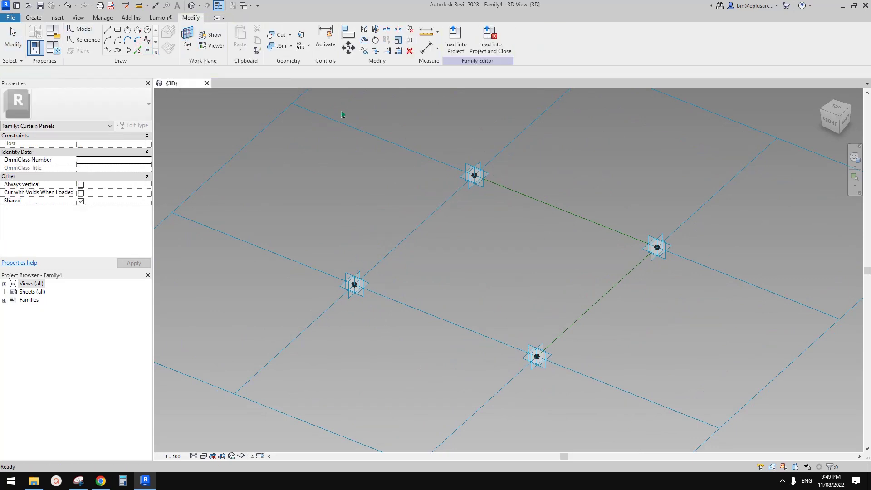
left_click(474, 173)
left_click(185, 36)
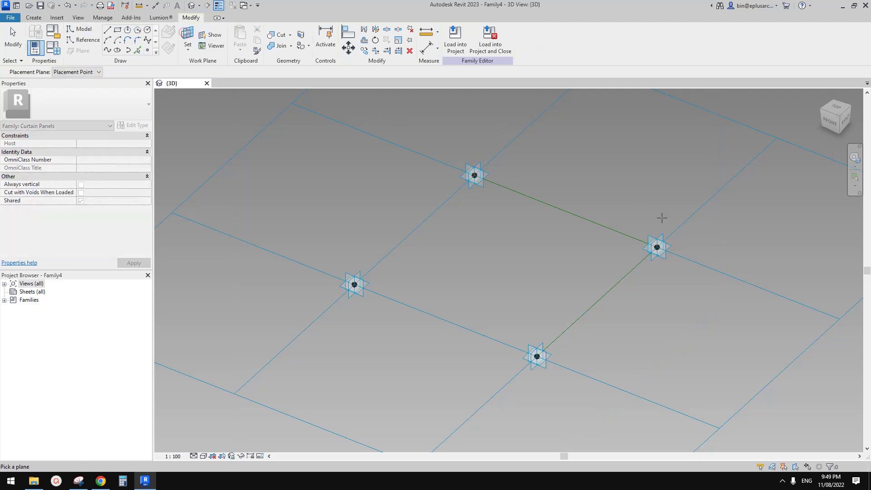
left_click(660, 240)
left_click(658, 247)
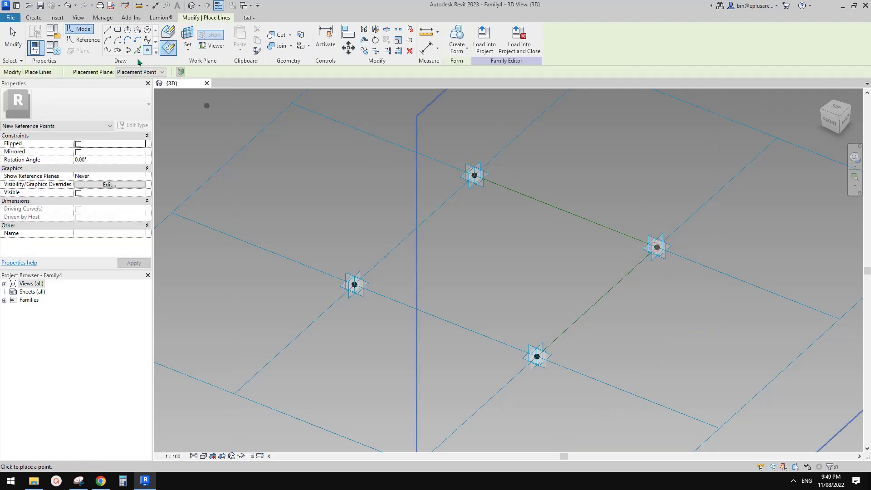
- Place hosted reference points on the vertical reference planes of the two adaptive points on the panel's front edge
left_click(188, 43)
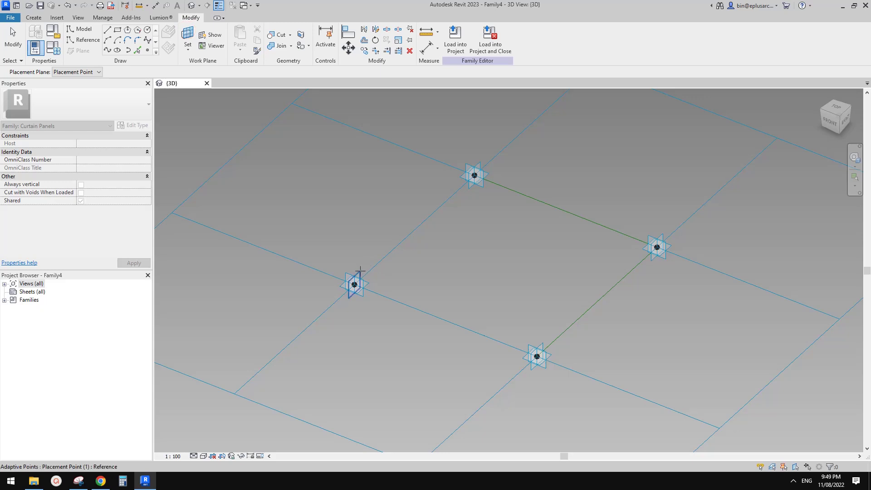
left_click(356, 285)
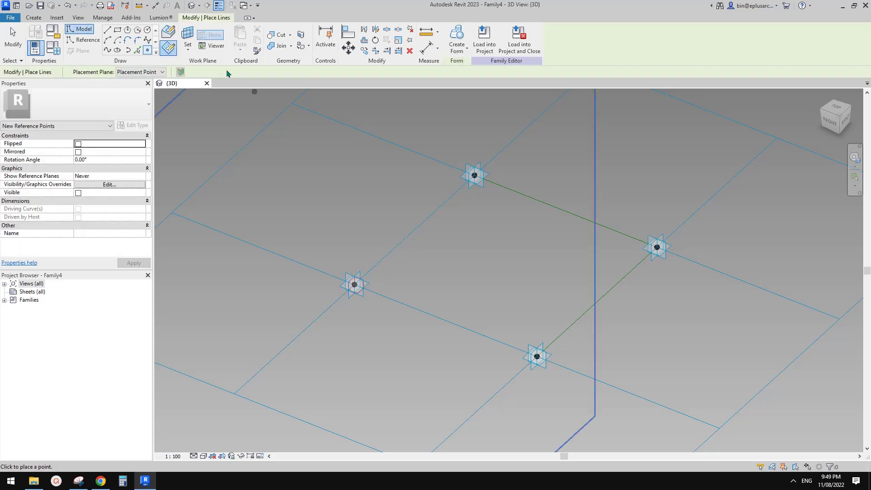
left_click(536, 355)
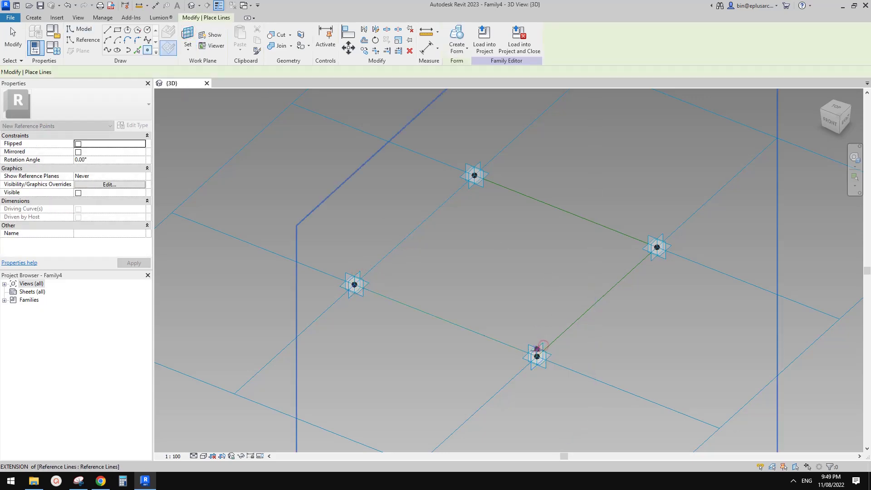
key("Escape")
key("Escape")
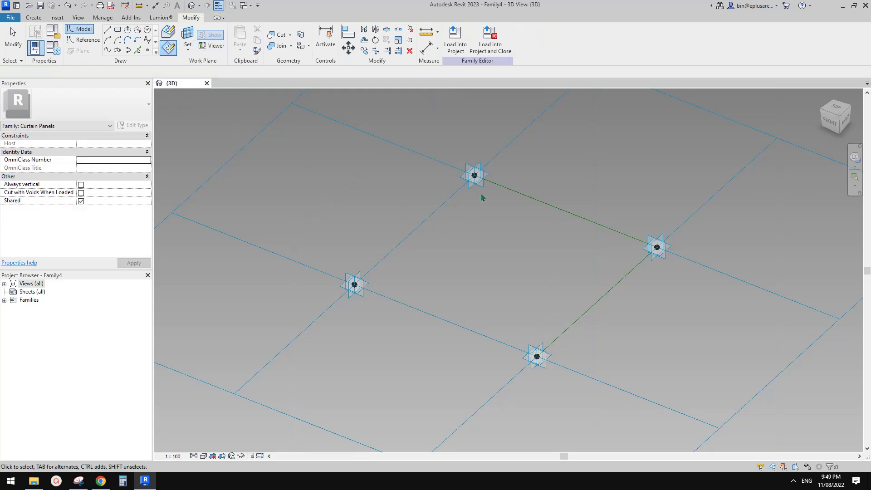
- Move the two back-edge reference points inward along the edge, with offsets of about 635 and -640
left_click(475, 177)
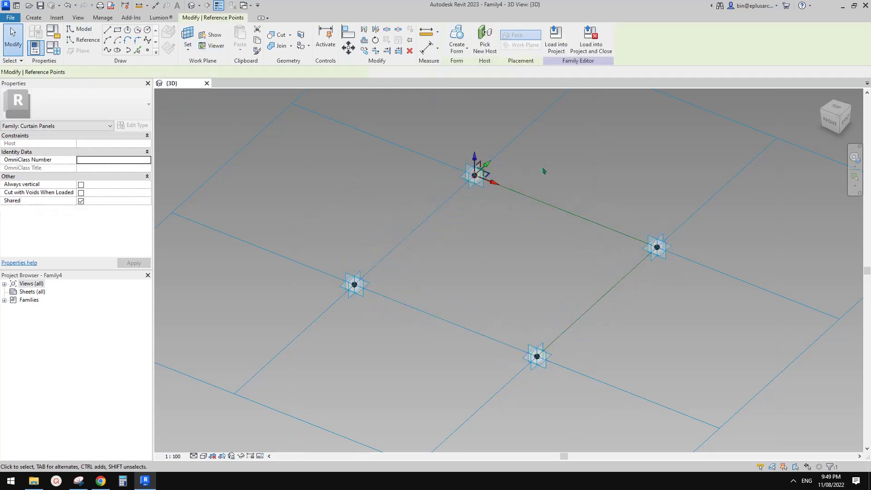
left_click_drag(493, 183, 531, 197)
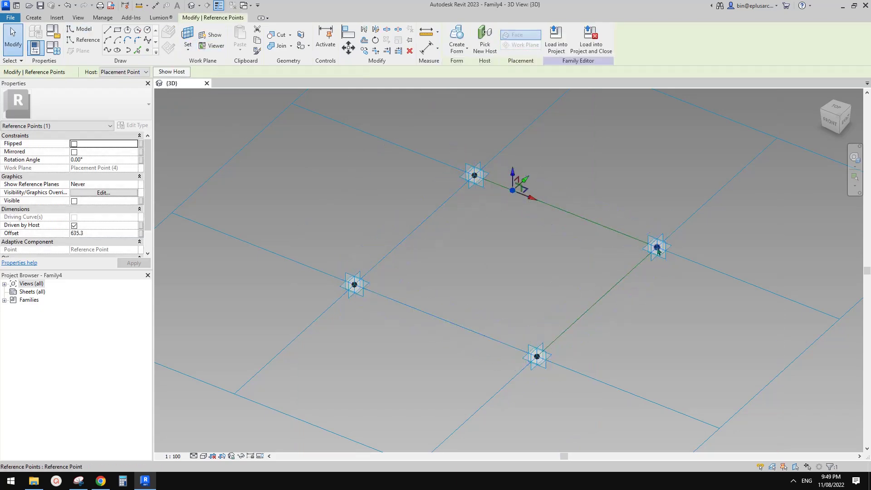
left_click(658, 249)
left_click_drag(676, 255, 627, 229)
- Move the two front-edge reference points outward beyond their adaptive points, offsetting the right one by about 474
left_click(356, 285)
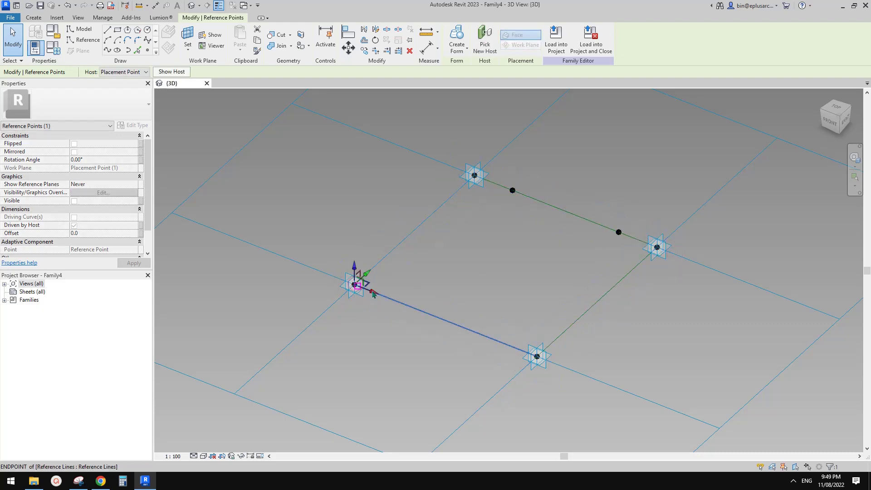
left_click_drag(373, 294, 336, 280)
left_click(539, 358)
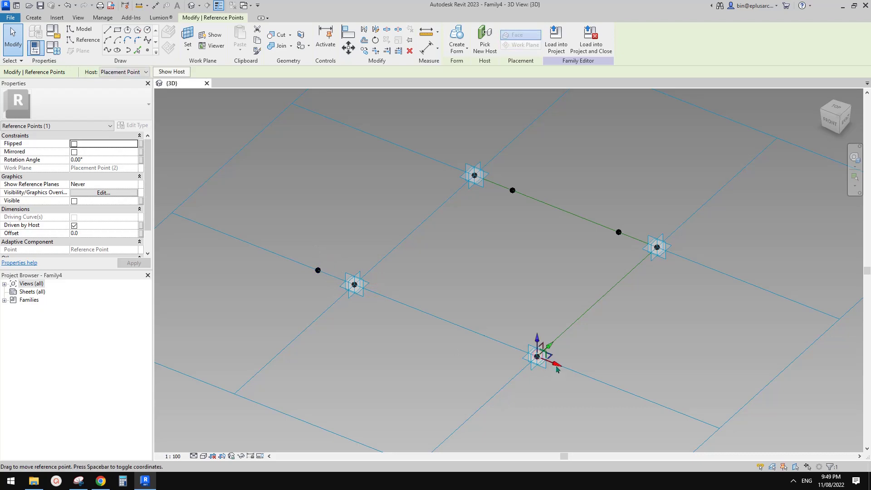
left_click_drag(558, 370, 584, 379)
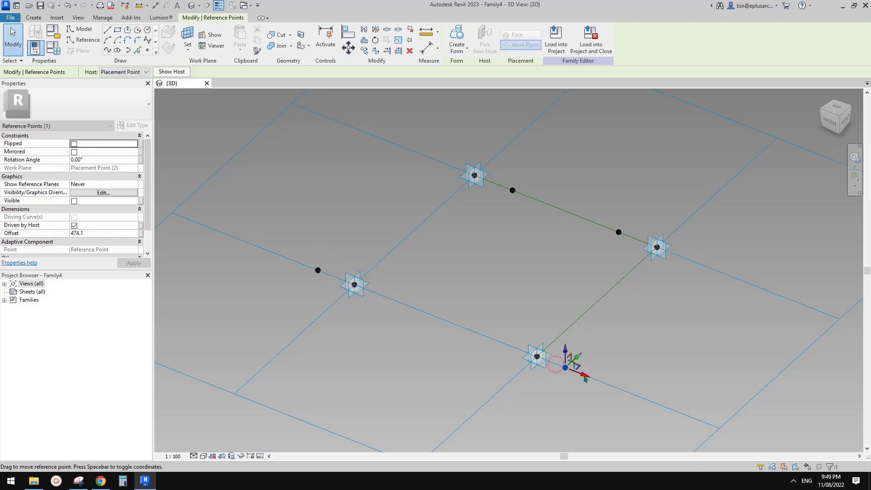
- Link the Offset of the back-left and front-right reference points to a new type parameter named OFS
left_click(512, 191)
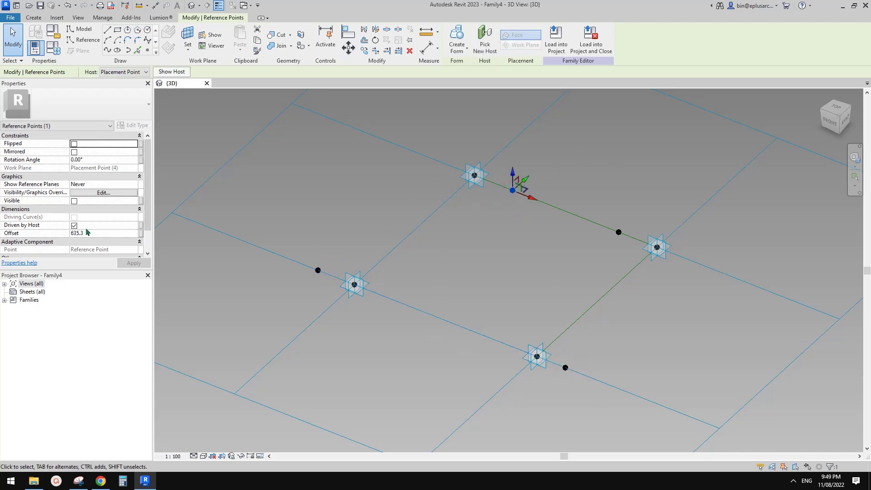
left_click(565, 367, "ctrl")
left_click(140, 234)
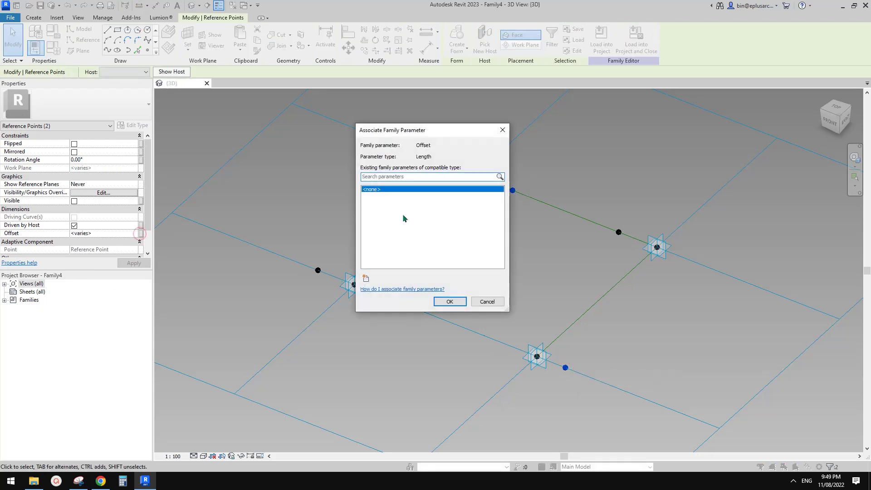
left_click(366, 278)
type("OFS")
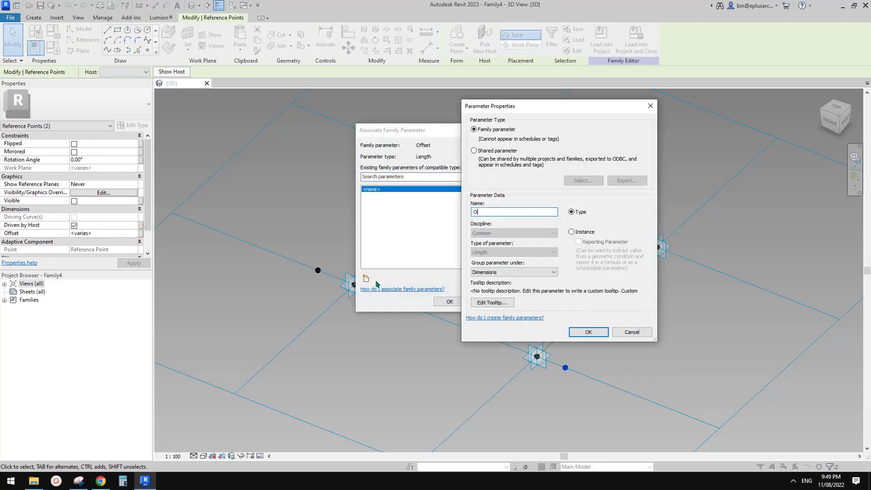
left_click(587, 332)
left_click(449, 302)
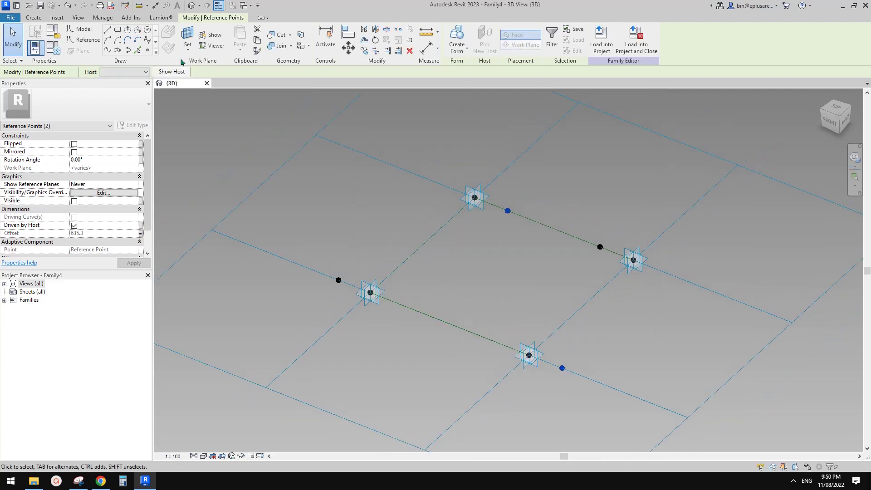
- Link the Offset of the back-right and front-left reference points to a new type parameter named OFSN
left_click(148, 51)
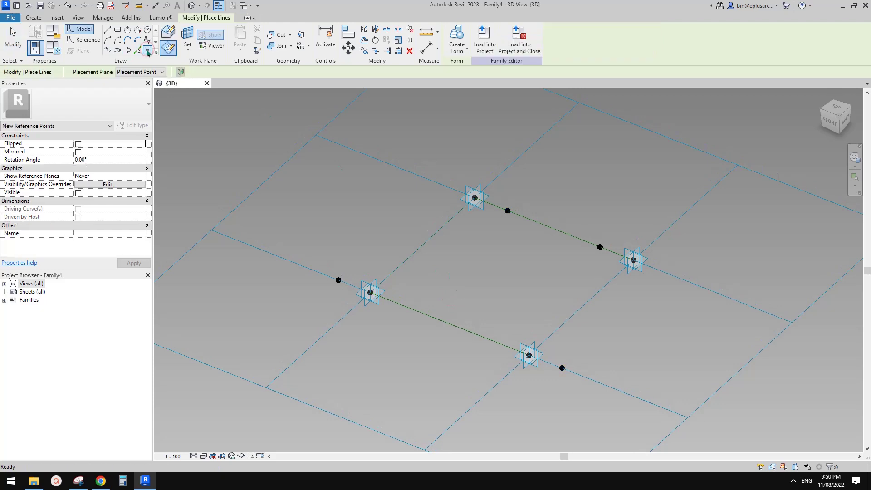
key("Escape")
left_click(600, 248)
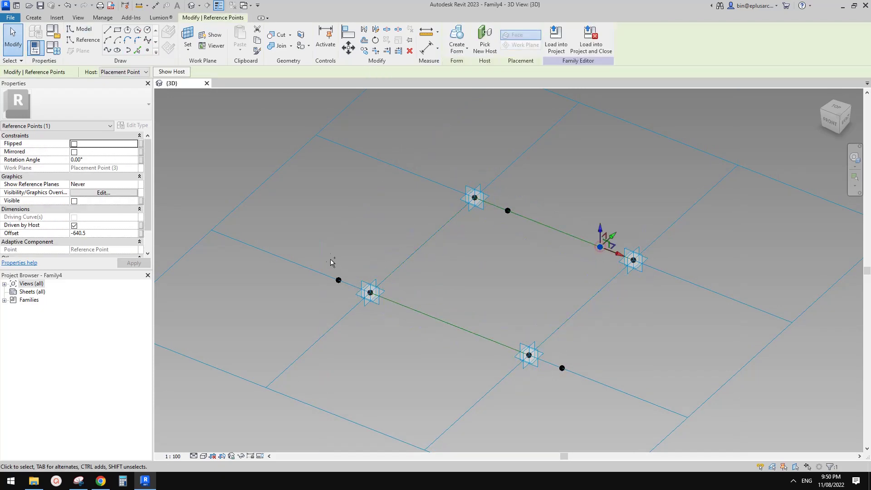
left_click(339, 280, "ctrl")
left_click(141, 233)
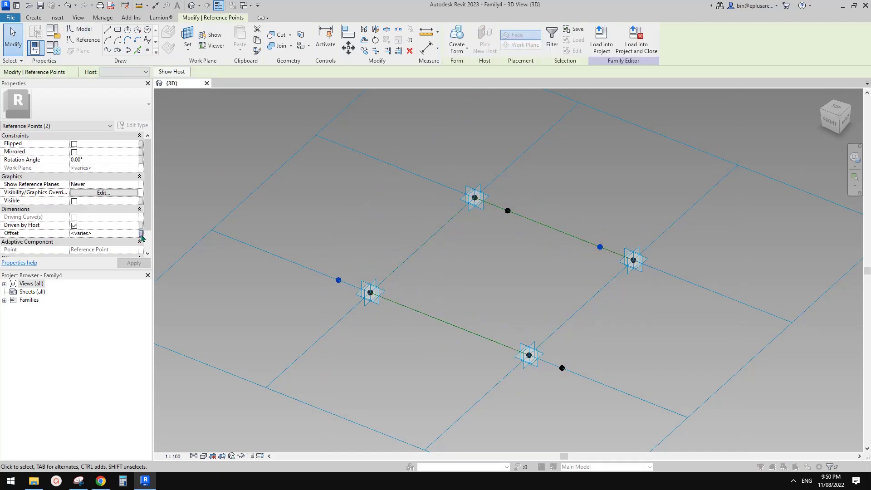
left_click(366, 278)
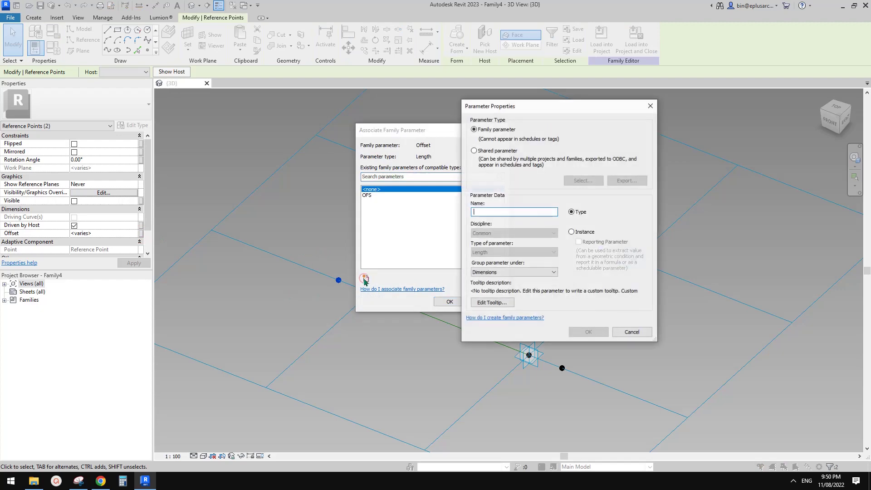
type("OFSN")
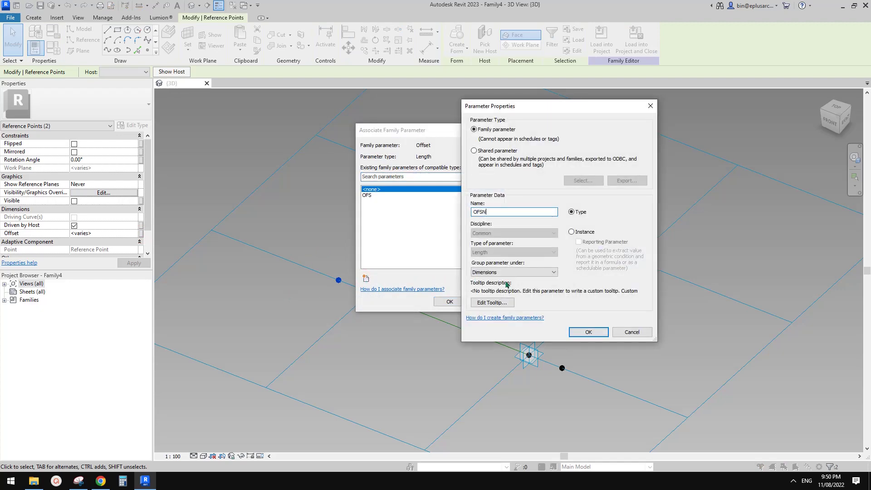
left_click(589, 333)
left_click(450, 301)
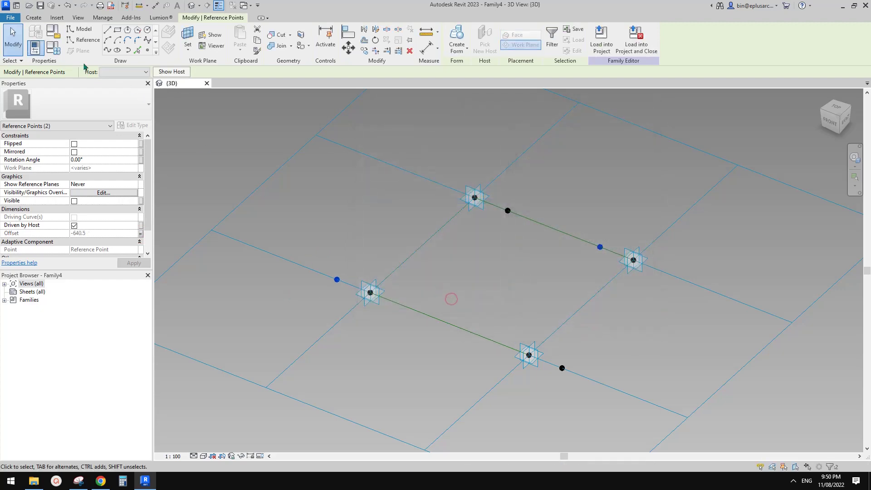
- Set the formula of the OFSN parameter to -OFS in the family types
left_click(56, 52)
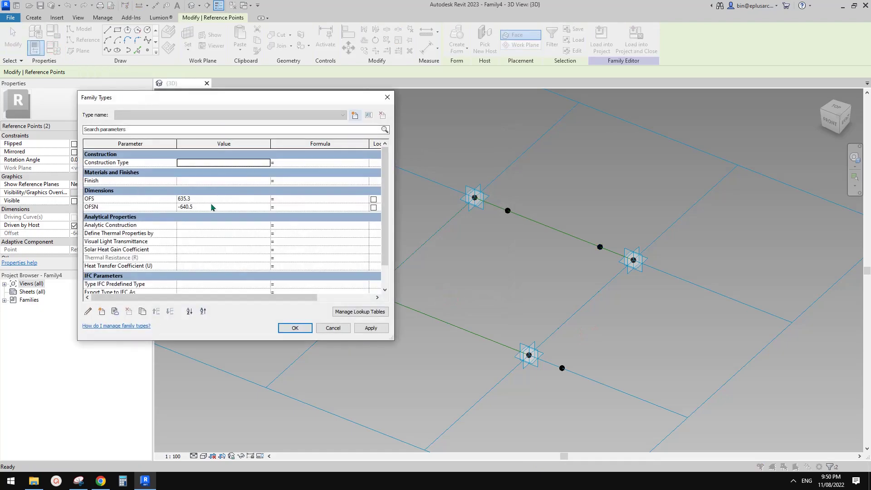
left_click(309, 209)
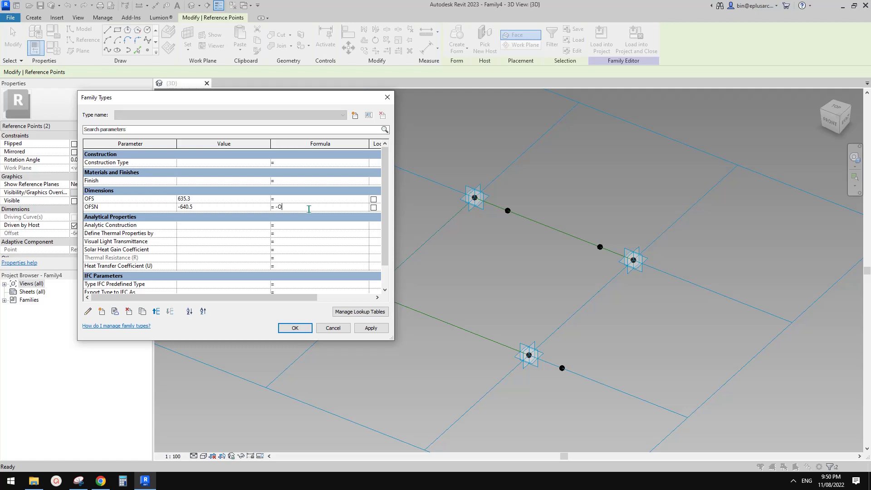
left_click(305, 325)
left_click(304, 324)
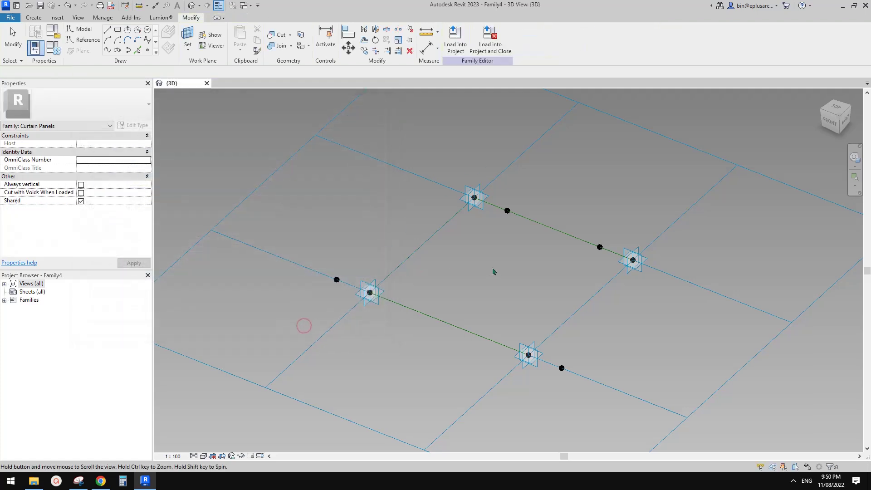
- Try to move the back-left reference point along the panel's back edge to test the offset parameters
middle_click_drag(493, 270, 523, 258, "shift")
left_click(459, 214)
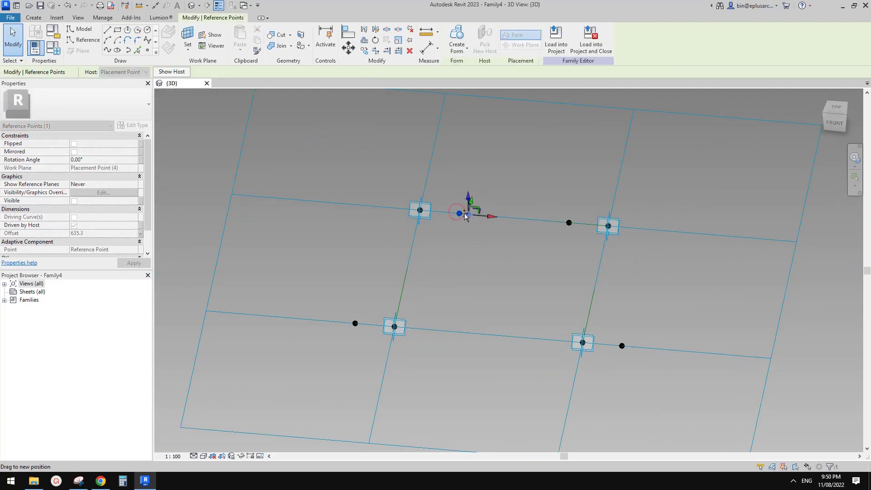
left_click_drag(467, 217, 485, 214)
left_click(459, 214)
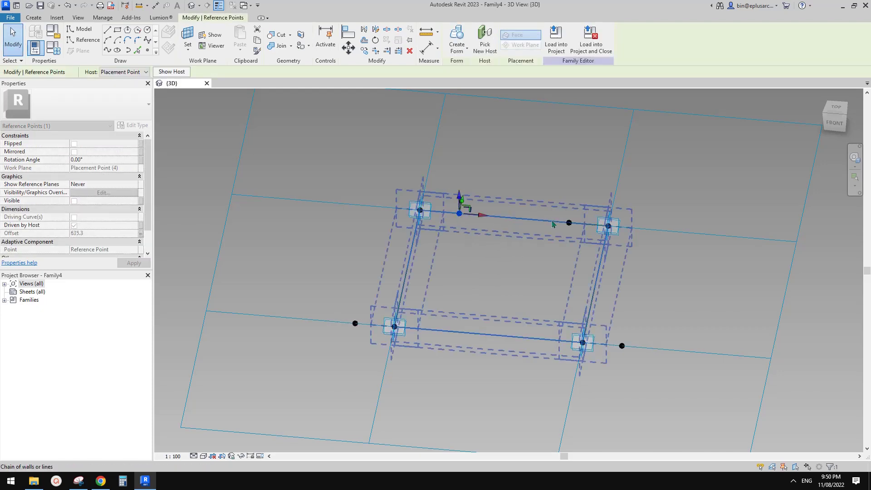
middle_click_drag(496, 267, 502, 288, "shift")
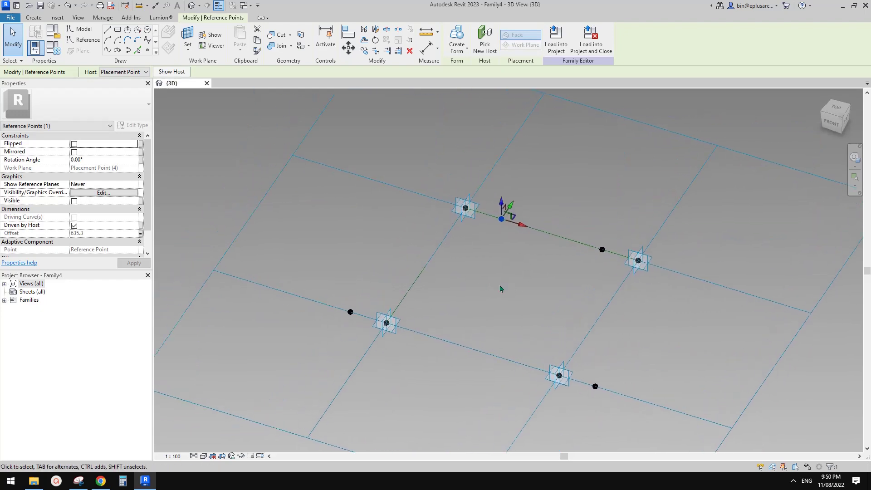
- Draw splines through points between the two back offset points and between the back-left and front-left offset points
left_click(485, 268)
left_click_drag(497, 198, 608, 285)
left_click(107, 50)
left_click_drag(492, 194, 524, 243)
left_click_drag(332, 268, 371, 325, "ctrl")
left_click(107, 49)
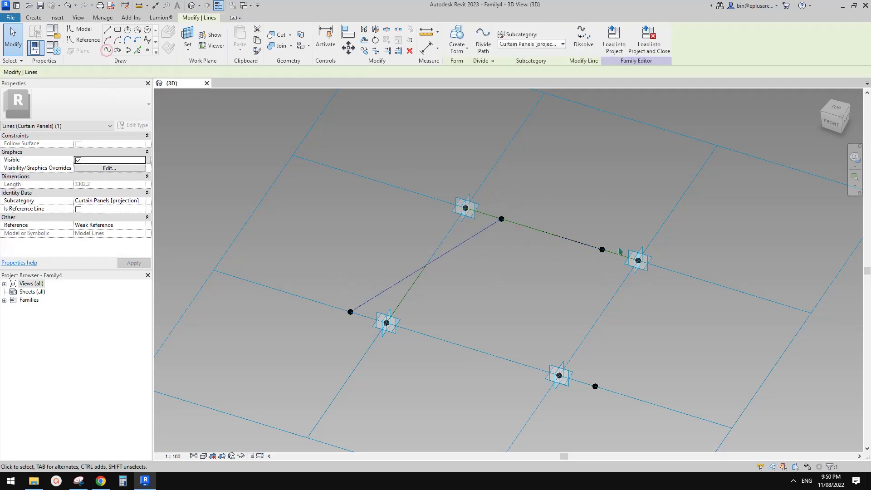
- Complete the trapezoid outline with splines through points between the two right offset points and between the two front ones
mouse_move(586, 218)
left_mouse_down()
mouse_move(613, 295)
mouse_move(609, 410)
left_mouse_up()
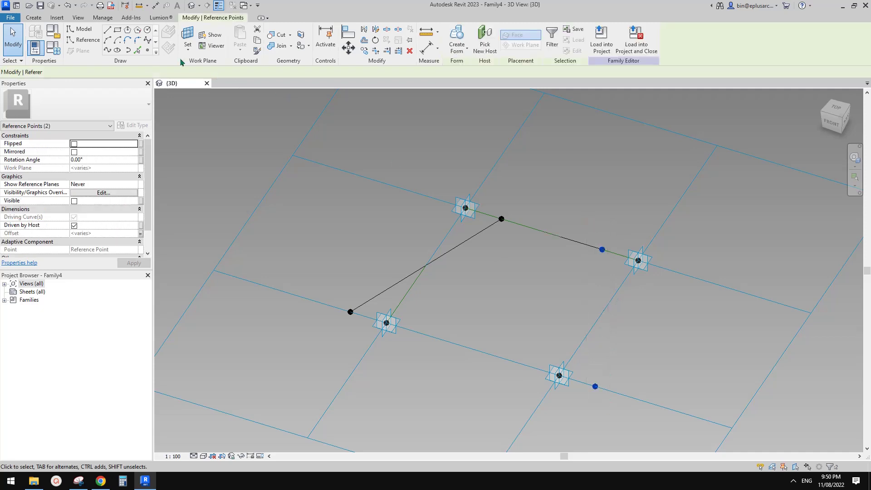
left_click(107, 50)
left_click_drag(340, 287, 365, 328)
left_click(596, 373, "ctrl")
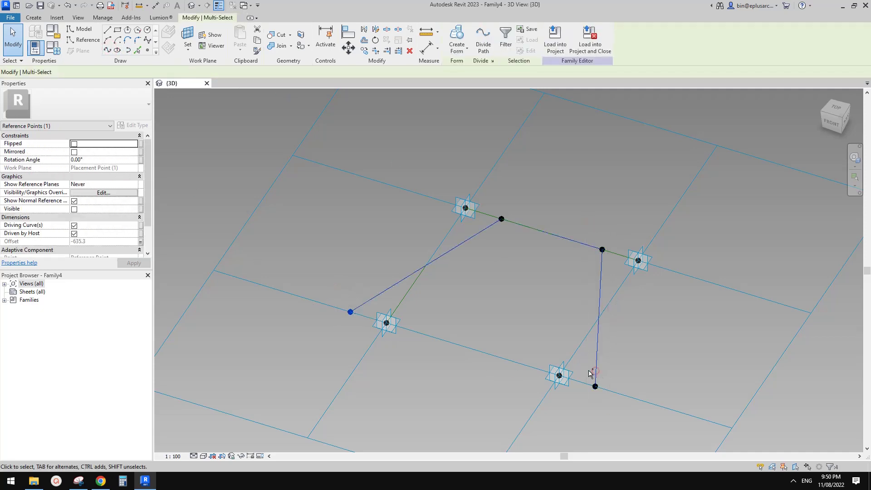
left_click_drag(587, 370, 608, 396, "ctrl")
key("Escape")
left_click_drag(326, 281, 358, 320)
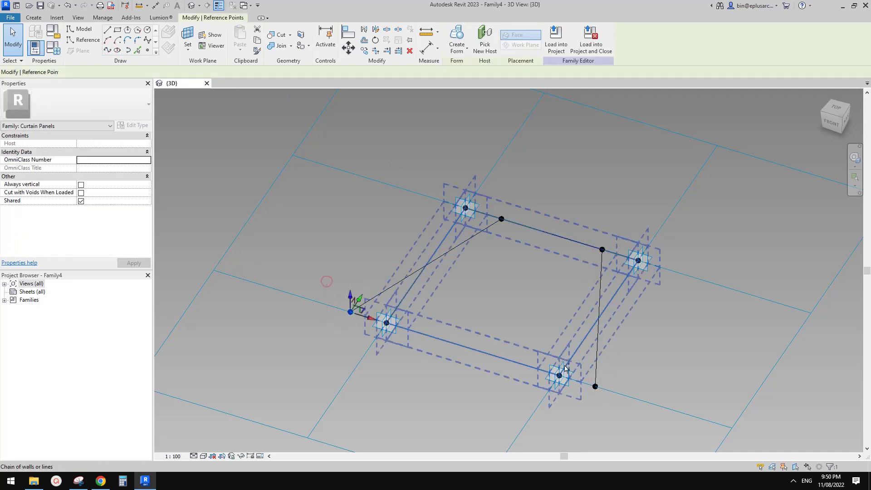
left_click_drag(581, 372, 612, 403, "ctrl")
left_click(108, 51)
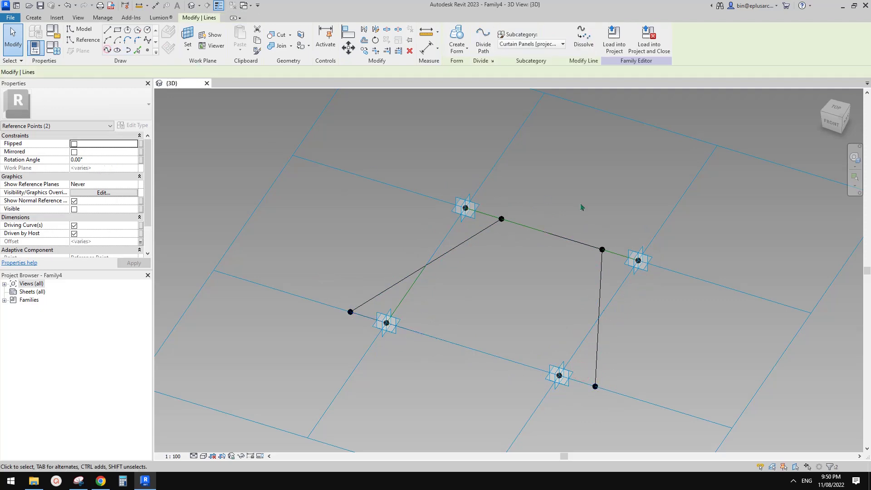
- Convert the chain of four trapezoid lines into reference lines
key("Escape")
key("Tab")
left_click(603, 274)
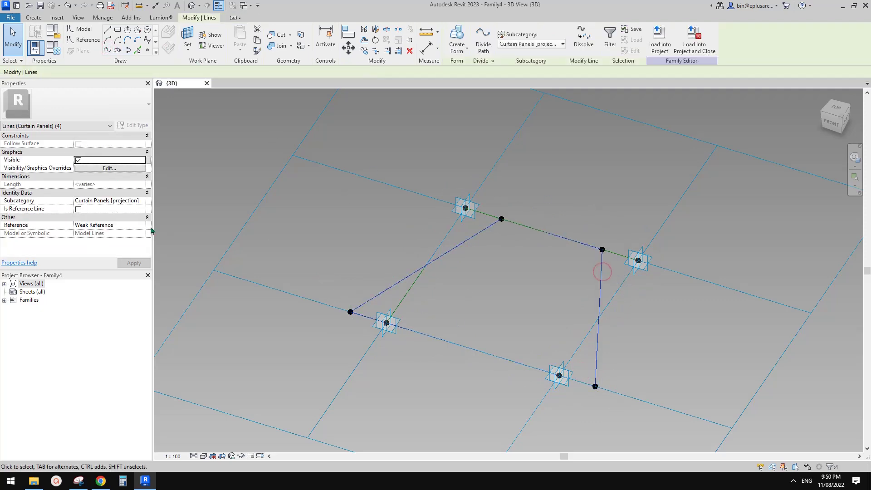
left_click(78, 209)
middle_click_drag(490, 272, 522, 302, "shift")
left_click(574, 304)
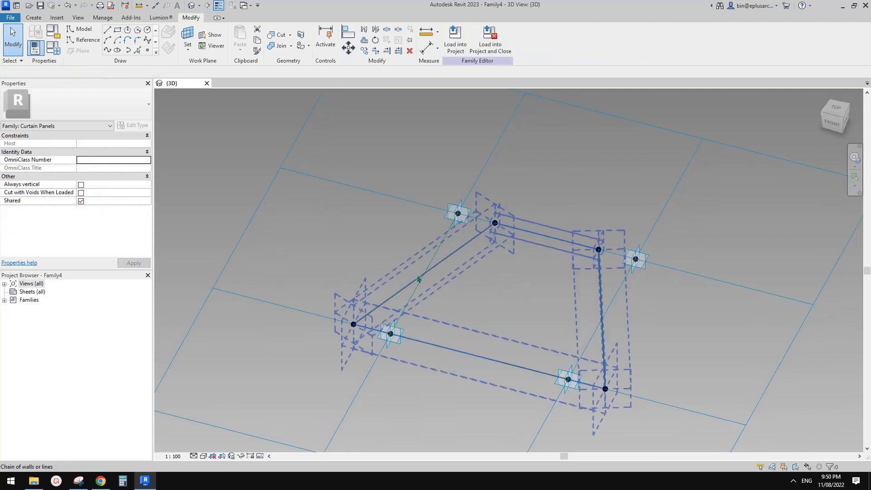
middle_click_drag(574, 274, 568, 292, "shift")
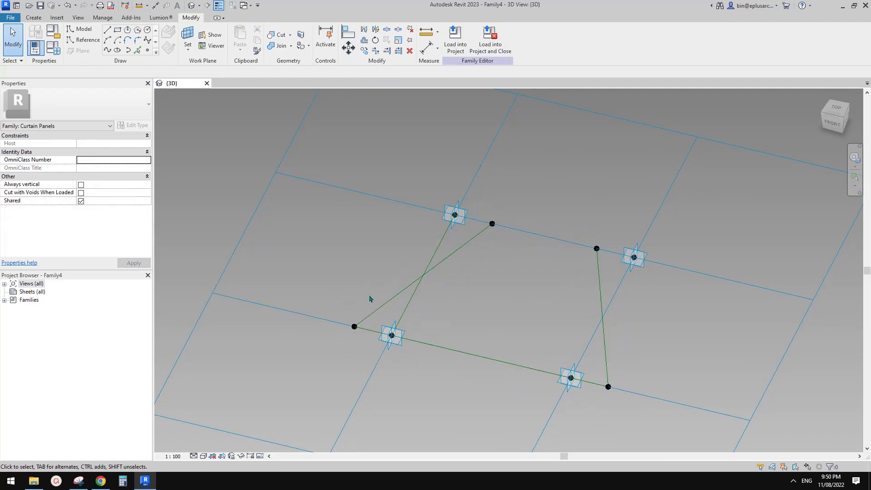
middle_click_drag(501, 274, 480, 284, "shift")
- Switch to the Google Docs document in Chrome to review the feature wall photo, and return to Revit
left_click(443, 111)
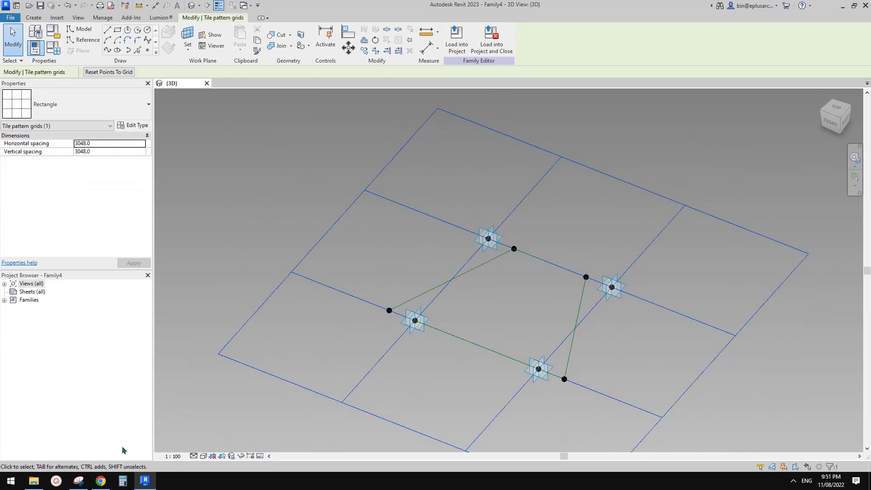
left_click(101, 480)
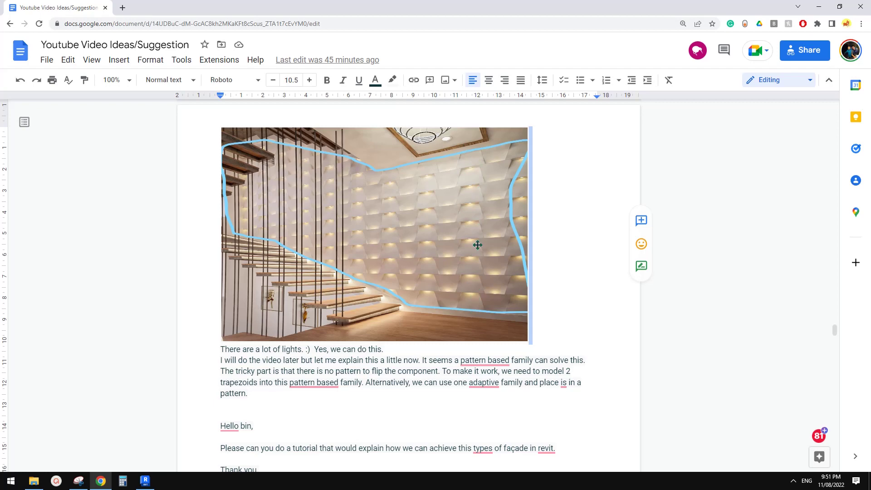
left_click(144, 481)
- Set both the horizontal and vertical spacing of the tile pattern grid to 300 mm
left_click(438, 123)
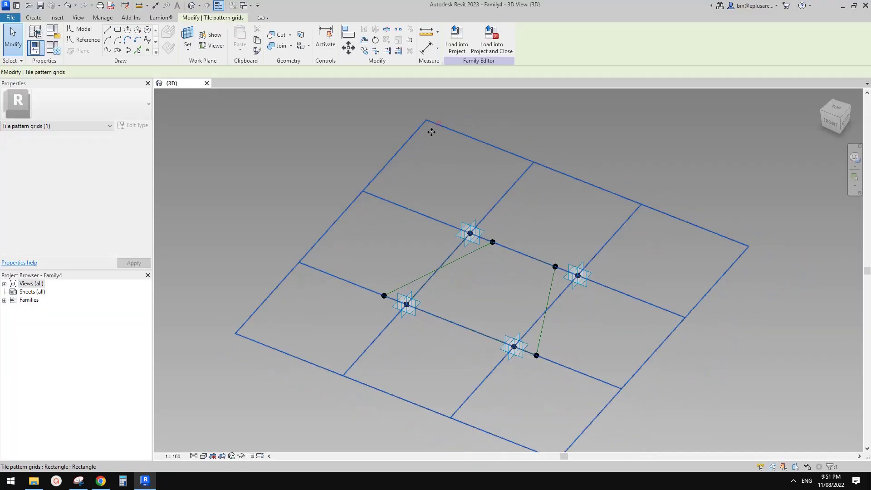
left_click(108, 145)
type("30")
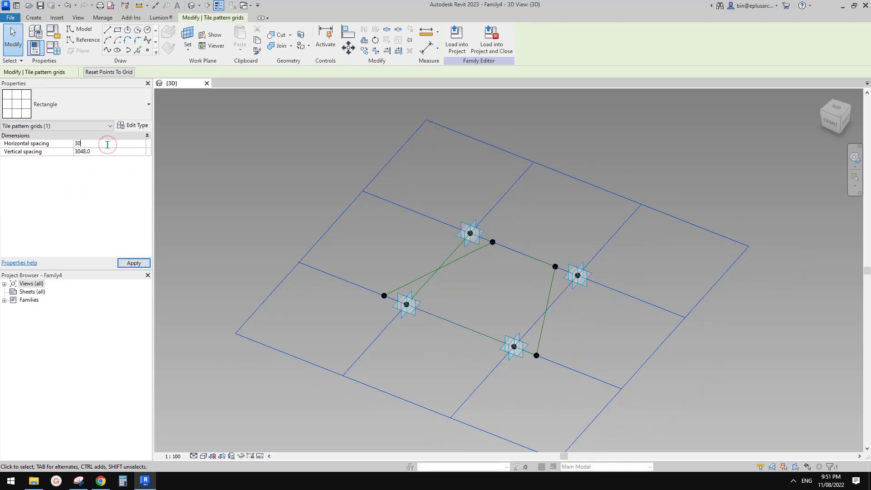
type("0")
left_click(108, 152)
type("300")
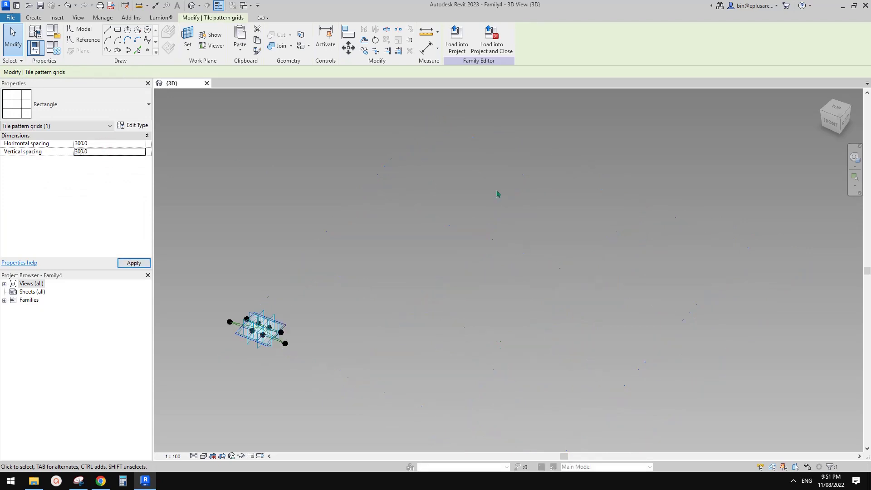
middle_click_drag(245, 313, 441, 300)
scroll(394, 292, "up", 5)
scroll(425, 313, "up", 4)
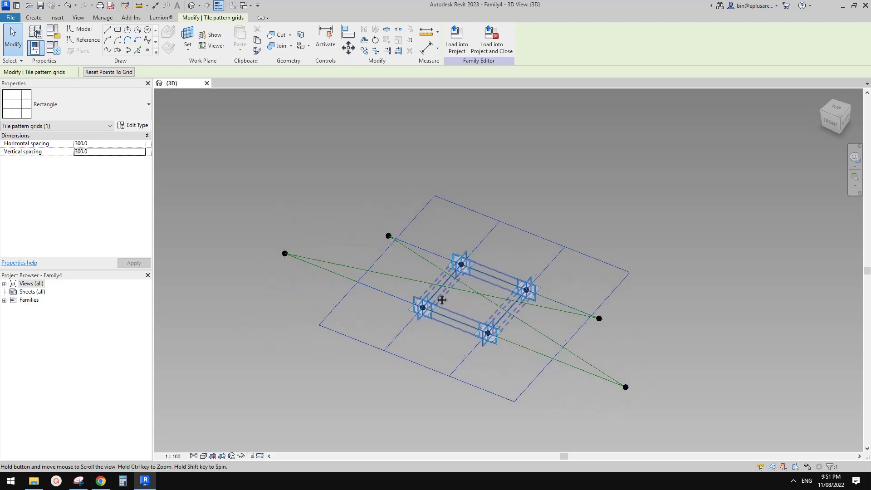
left_click(422, 268)
scroll(427, 266, "up", 1)
- Reduce the OFS value in the family types to suit the smaller grid cell
left_click(57, 54)
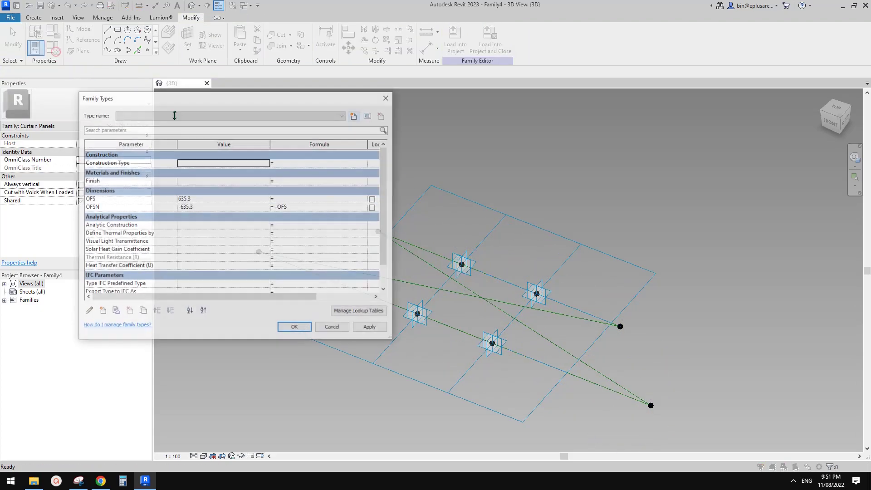
left_click(206, 200)
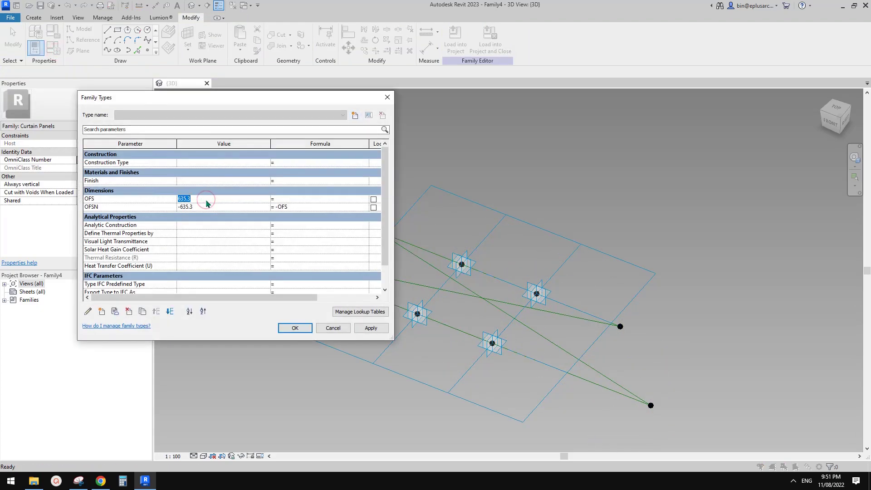
left_click(372, 328)
left_click(298, 326)
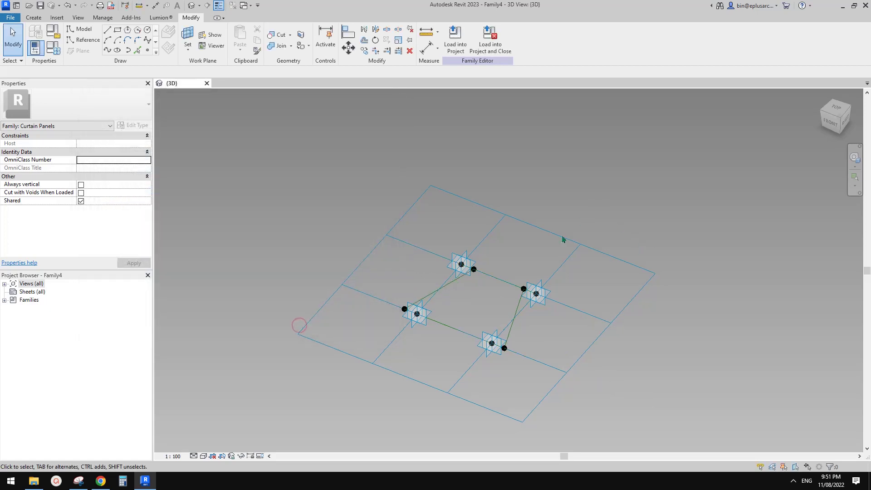
- Place a new reference point on the back-left offset point, with that point's horizontal plane as the work plane
scroll(564, 247, "up", 1)
middle_click_drag(558, 272, 572, 268, "shift")
scroll(549, 327, "up", 2)
middle_click_drag(549, 326, 470, 151)
middle_click_drag(514, 338, 489, 272)
scroll(513, 286, "up", 5)
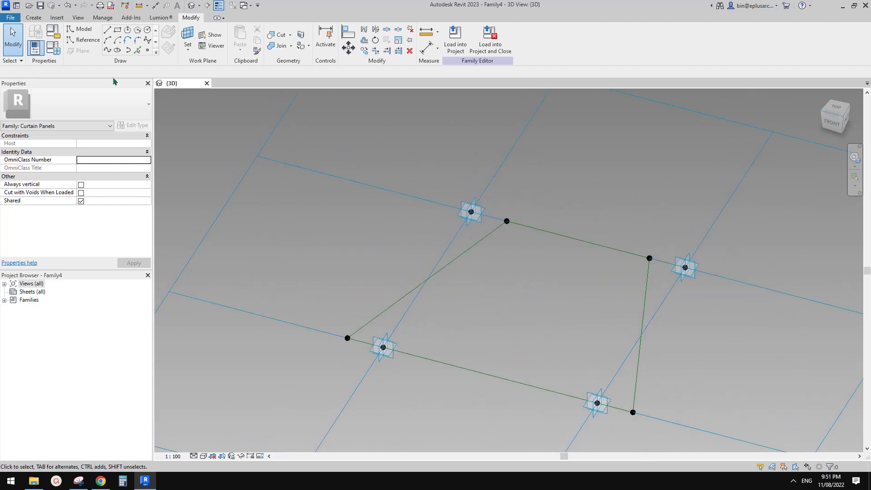
left_click(148, 50)
left_click(187, 39)
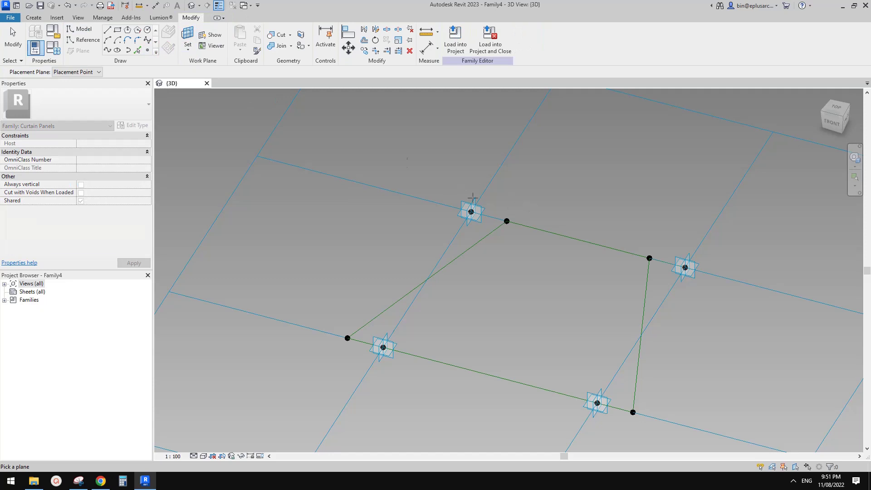
left_click(507, 221)
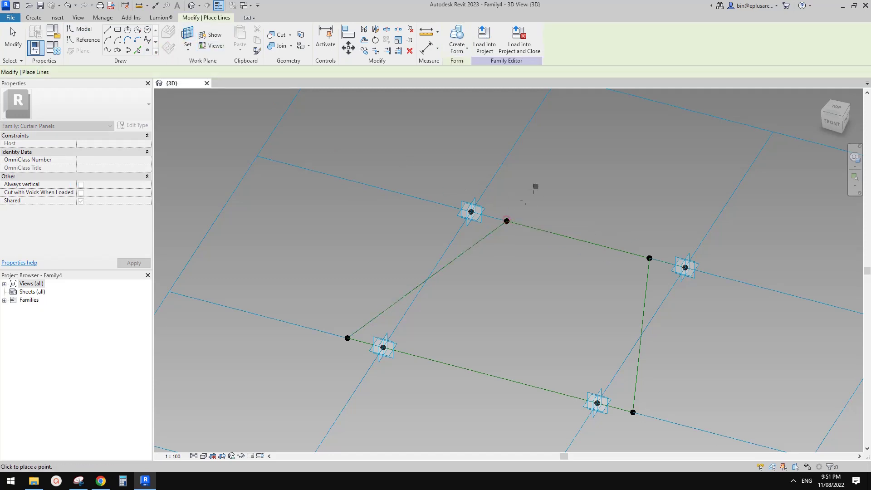
left_click(506, 220)
left_click(471, 270)
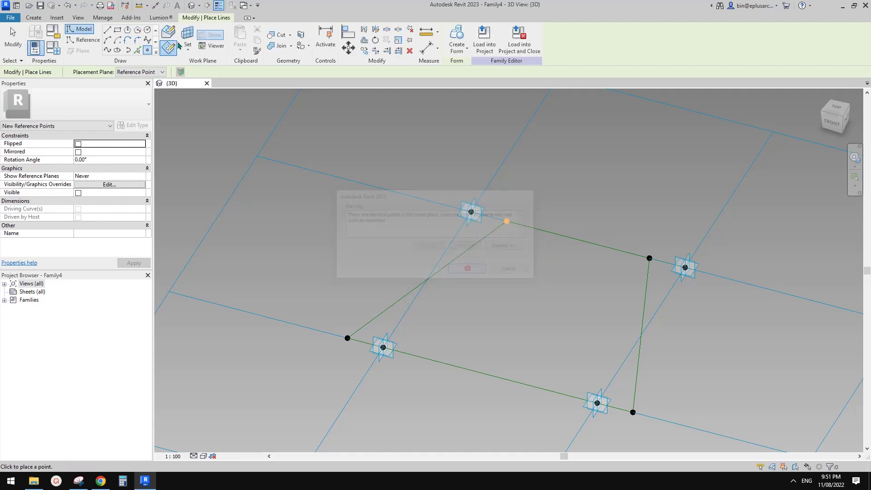
key("Escape")
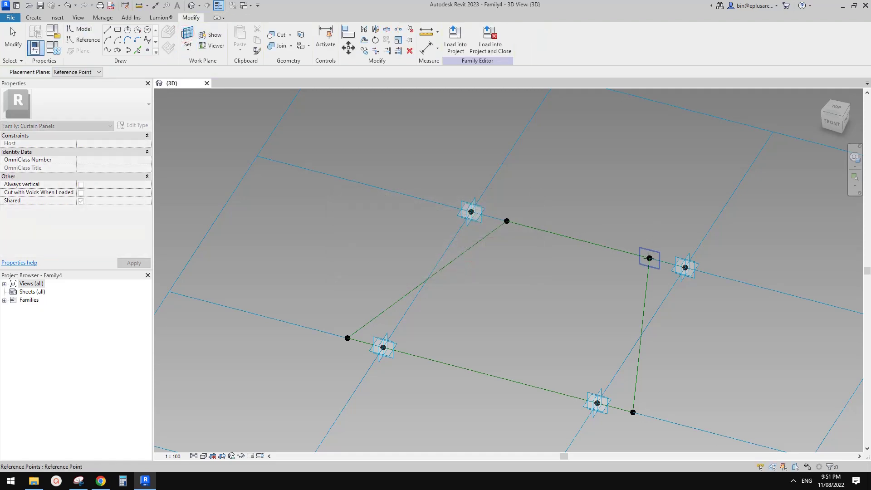
- Place a new reference point on the back-right offset point, hosted on that point's horizontal plane
left_click(649, 259)
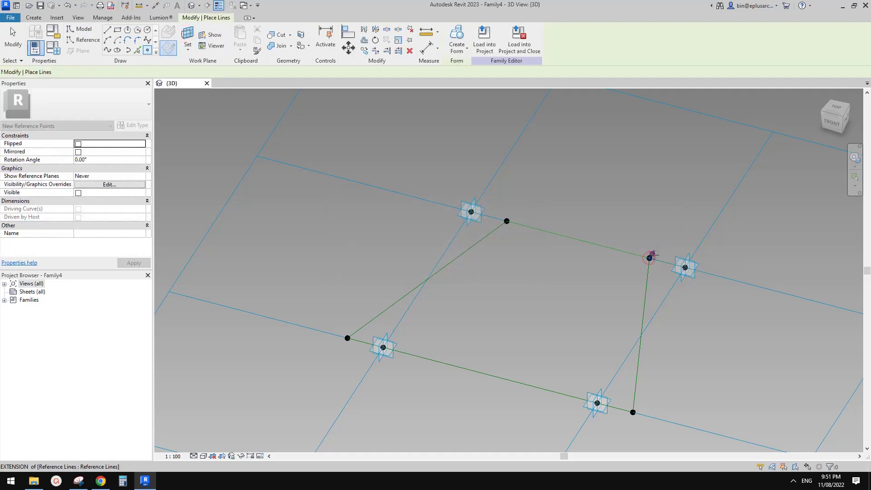
left_click(650, 258)
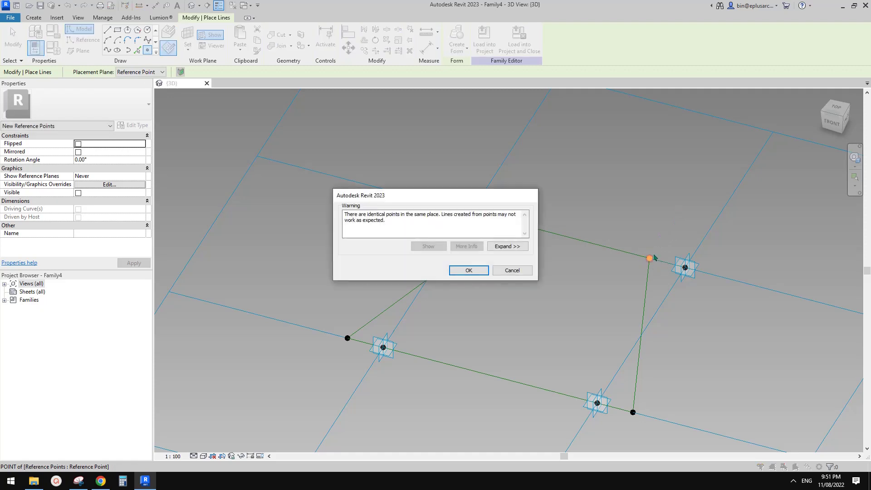
left_click(472, 270)
key("Escape")
key("Escape")
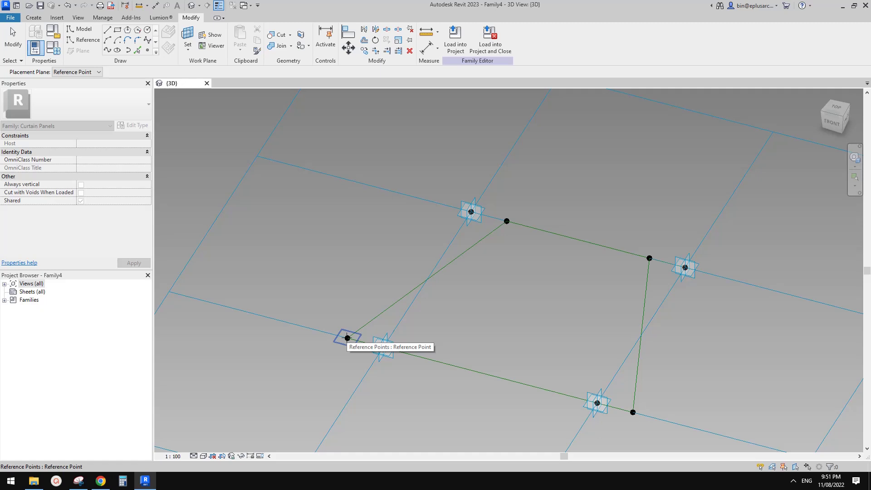
- Host a new reference point on the horizontal plane of the front-left offset point
key("Return")
left_click(347, 338)
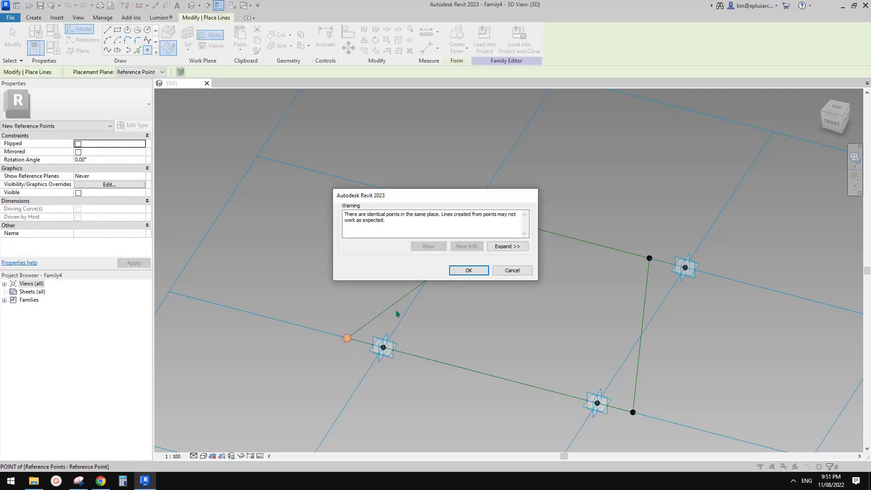
left_click(469, 270)
key("Escape")
key("Escape")
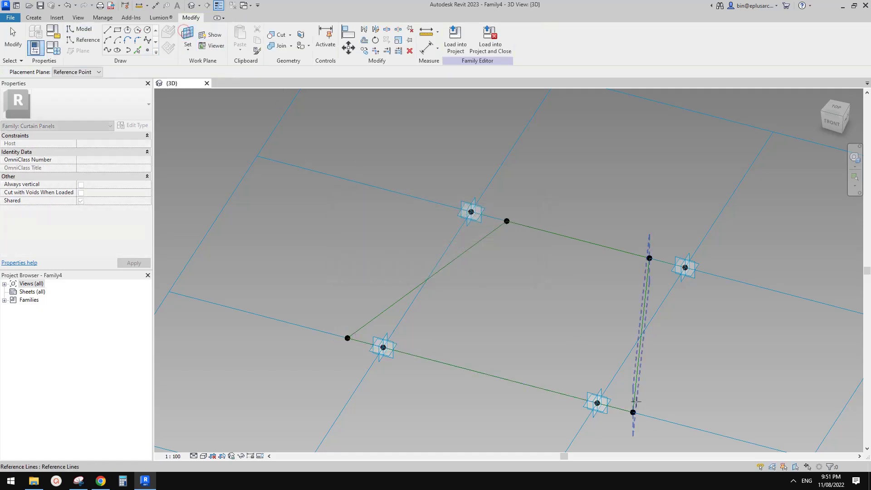
- Host a new reference point on the horizontal plane of the front-right offset point
key("Return")
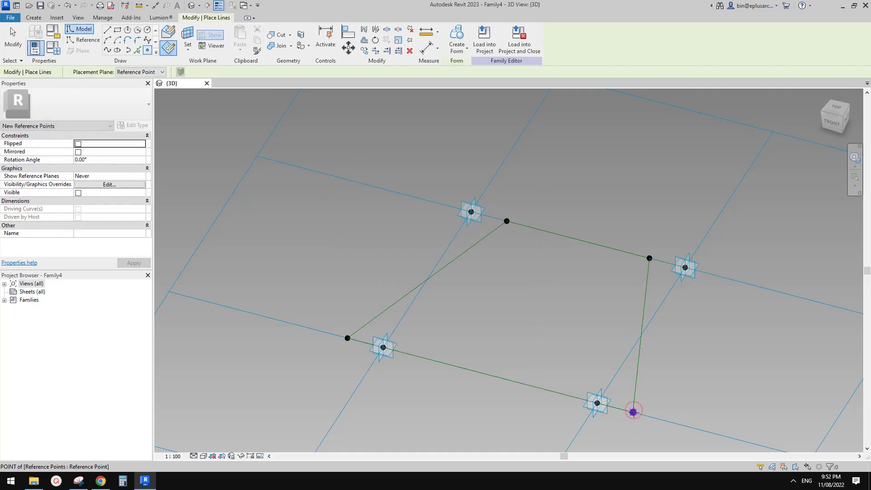
left_click(633, 412)
middle_click_drag(517, 310, 521, 273, "shift")
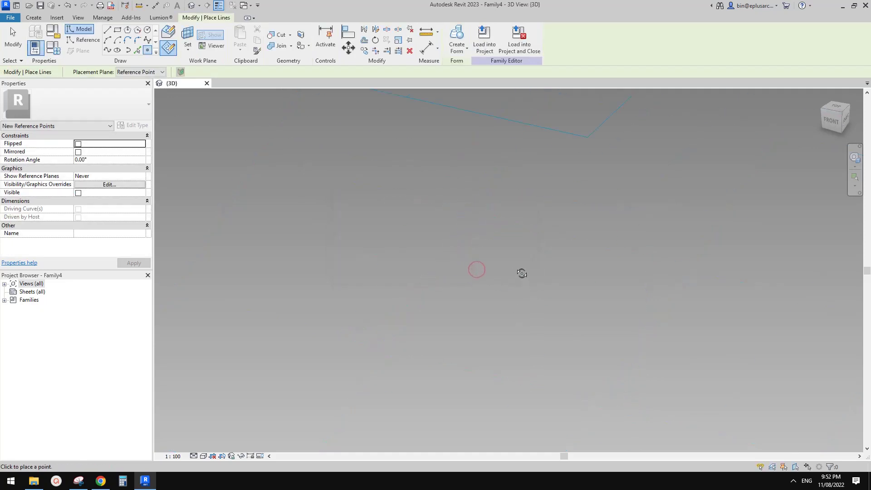
middle_click_drag(484, 216, 521, 342)
key("Escape")
- Raise the newly hosted points above the back-left and back-right offset points by about 88 mm and 96 mm
scroll(558, 215, "down", 2)
middle_click_drag(552, 214, 567, 300)
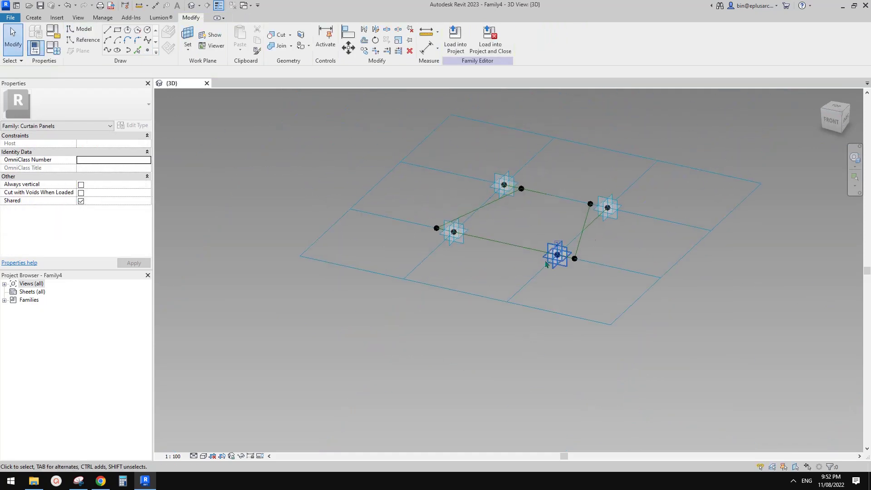
scroll(558, 253, "up", 1)
key("Tab")
left_click(544, 180)
middle_click_drag(544, 180, 556, 245)
key("Escape")
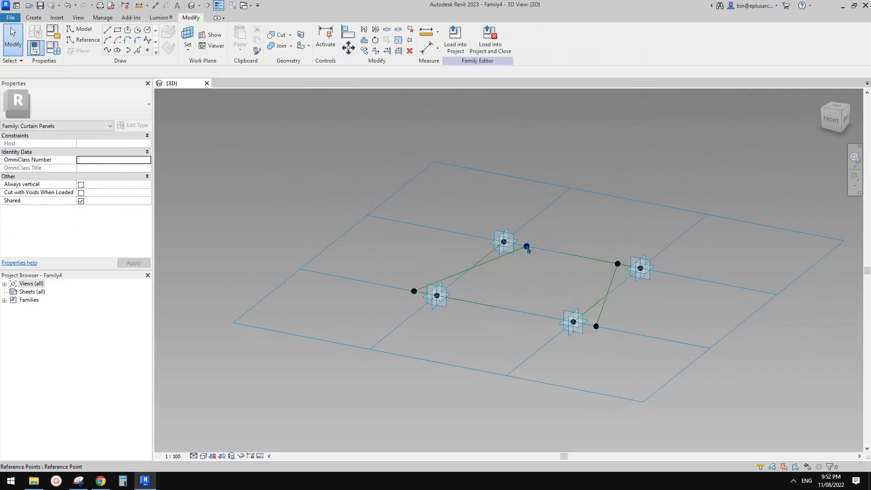
left_click(527, 246)
left_click_drag(527, 226, 528, 185)
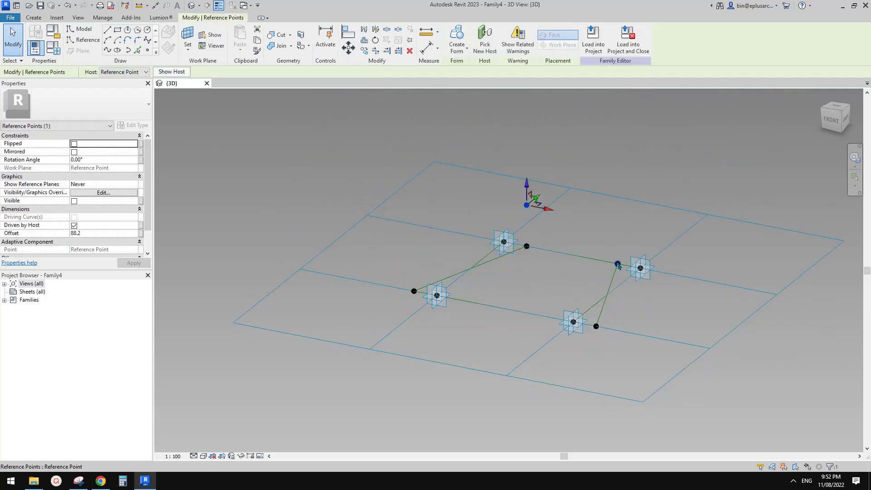
left_click(618, 264)
left_click_drag(619, 245, 618, 221)
- Raise the hosted points above the front-left and front-right offset points, the front-right one by about 66 mm
left_click(414, 291)
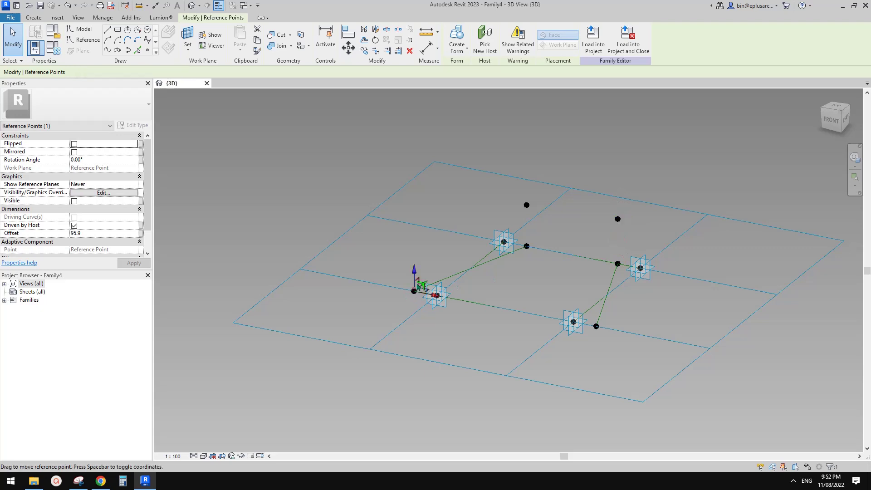
left_click_drag(414, 273, 418, 229)
left_click(596, 327)
left_click_drag(596, 305, 597, 275)
- Associate the offset of the two raised front points with a new type parameter named TH1
left_click(414, 250, "ctrl")
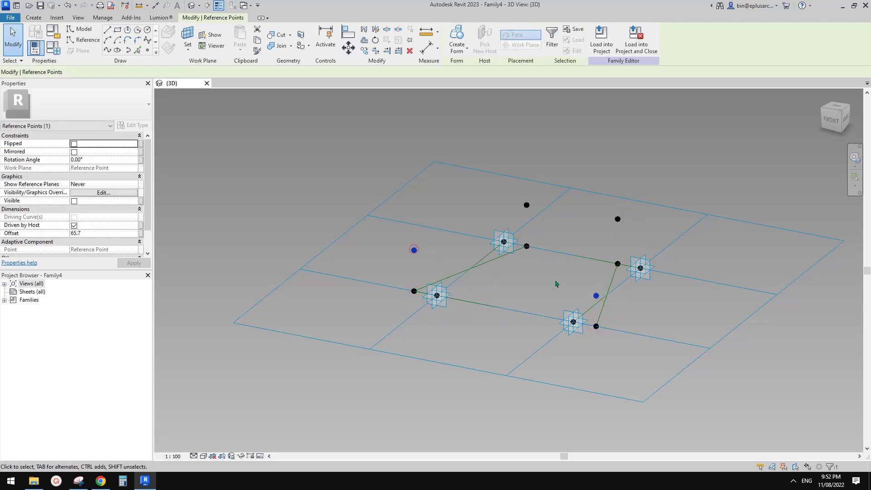
left_click(140, 234)
left_click(366, 279)
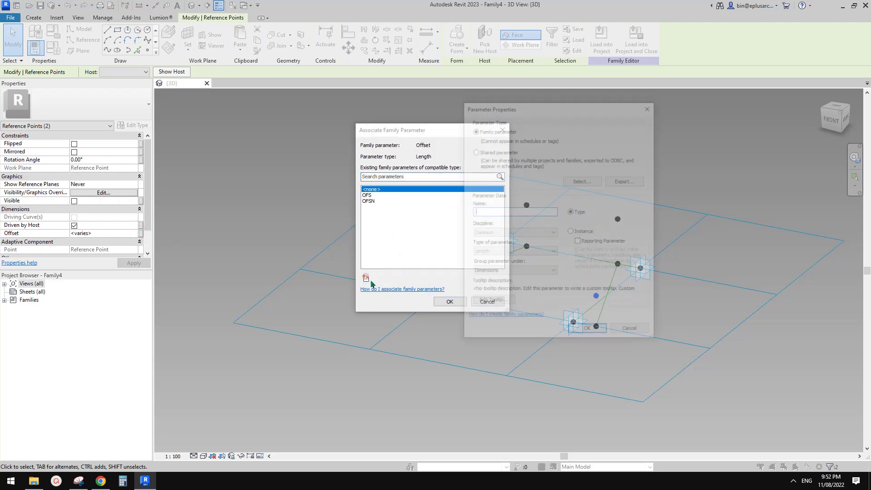
type("TH")
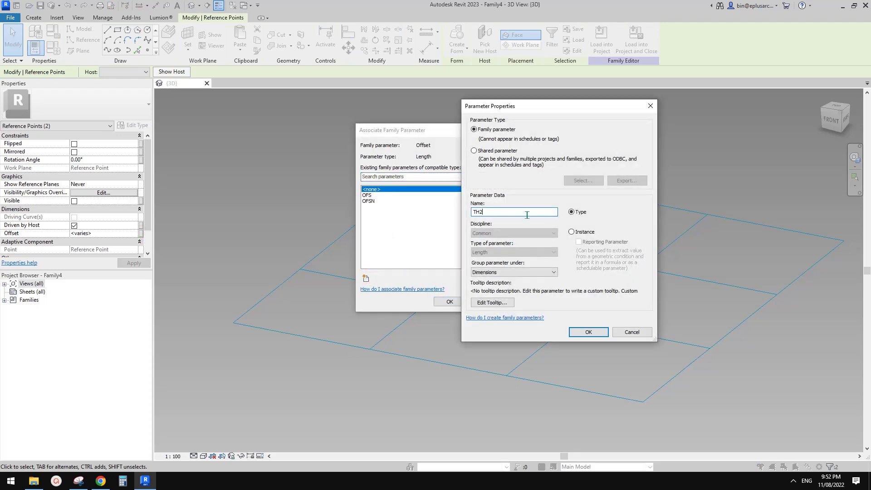
type("1")
left_click(589, 330)
left_click(450, 302)
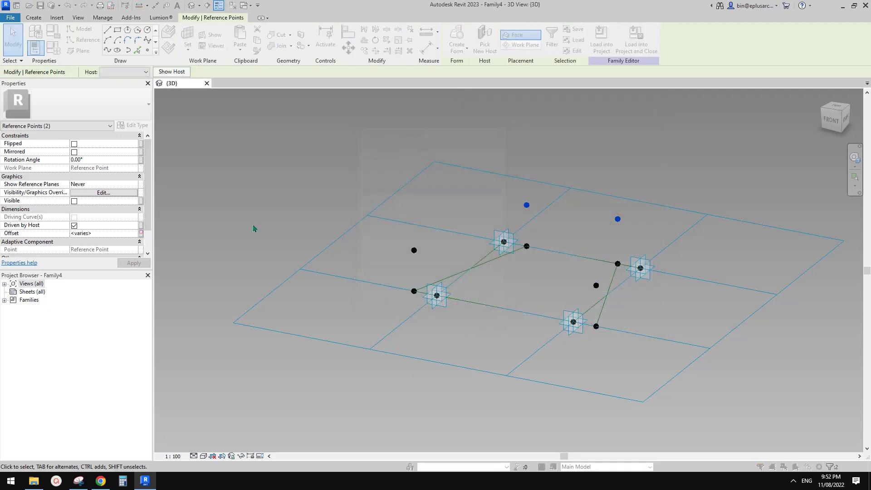
- Associate the offset of the two raised back points with a new type parameter named TH2
left_click(367, 279)
type("TH2")
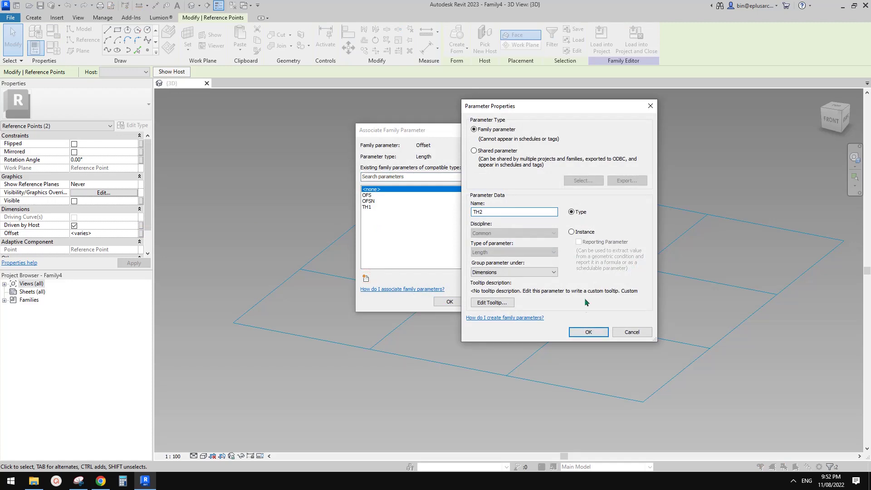
left_click(588, 332)
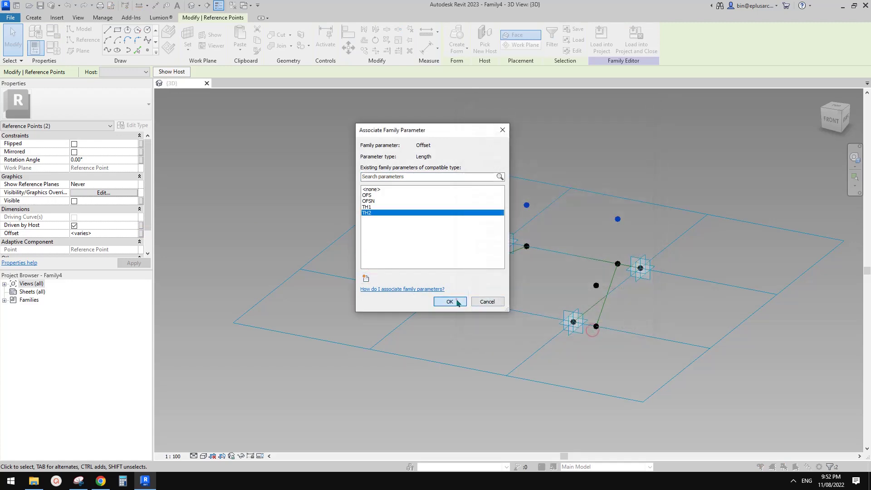
left_click(450, 302)
- Join the raised back-left point to the raised back-right and front-left points with splines through points
left_click_drag(584, 226, 632, 229)
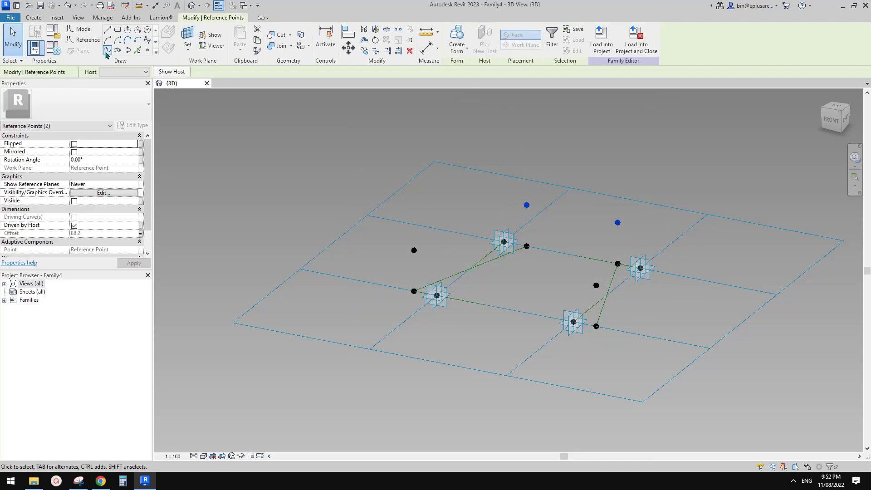
left_click(106, 50)
left_click_drag(502, 188, 535, 217)
left_click_drag(403, 239, 433, 262, "ctrl")
left_click(108, 51)
- Close the raised outline with splines joining the front-right point to the back-right and front-left points
left_click_drag(611, 204, 640, 243)
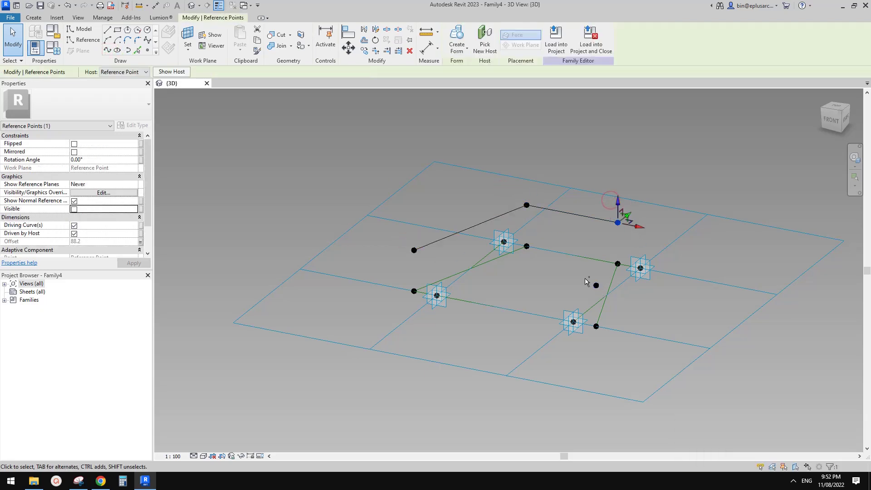
left_click_drag(583, 276, 608, 300, "ctrl")
left_click(107, 50)
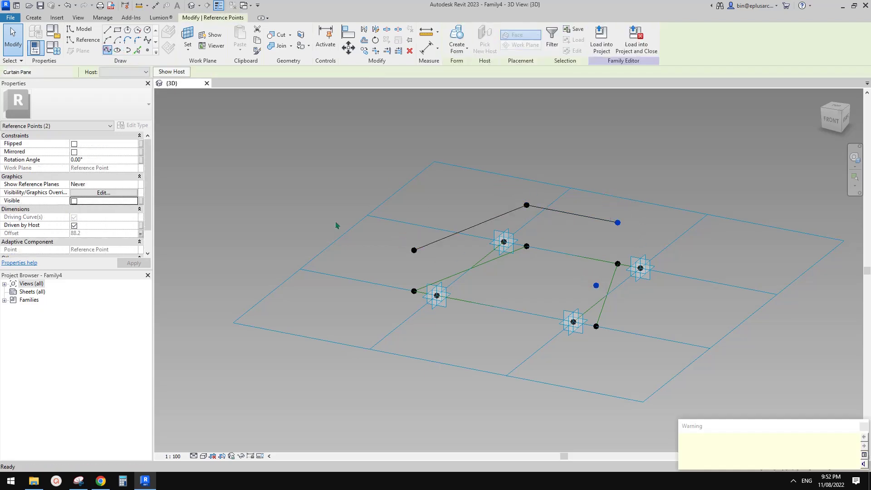
left_click(414, 250)
left_click_drag(570, 272, 603, 299, "ctrl")
left_click(107, 51)
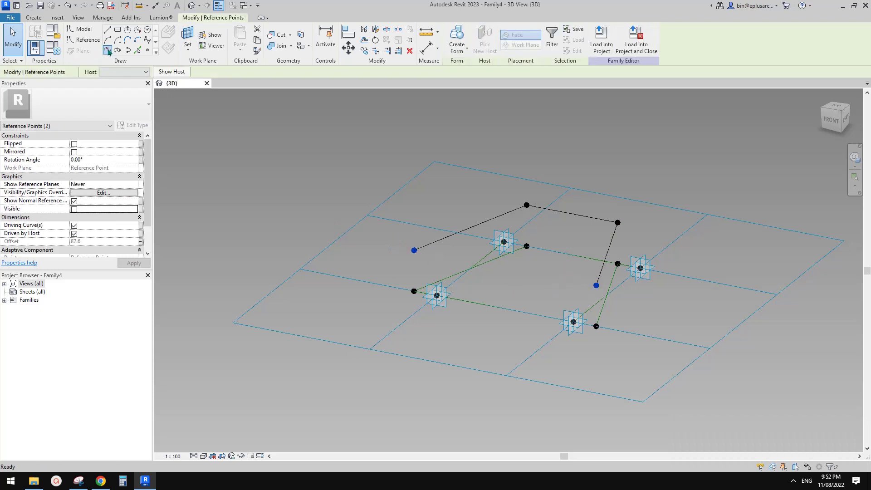
- Convert the four lines of the raised outline into reference lines
left_click(620, 182)
key("Tab")
left_click(577, 215)
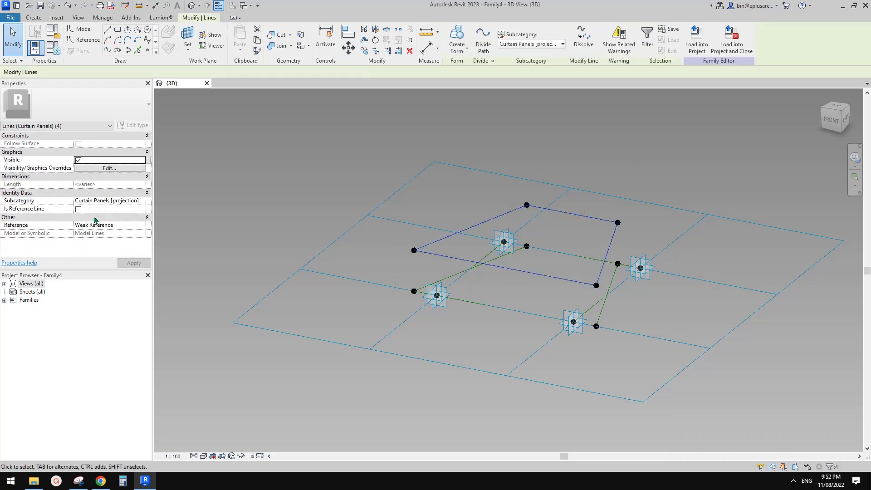
left_click(79, 210)
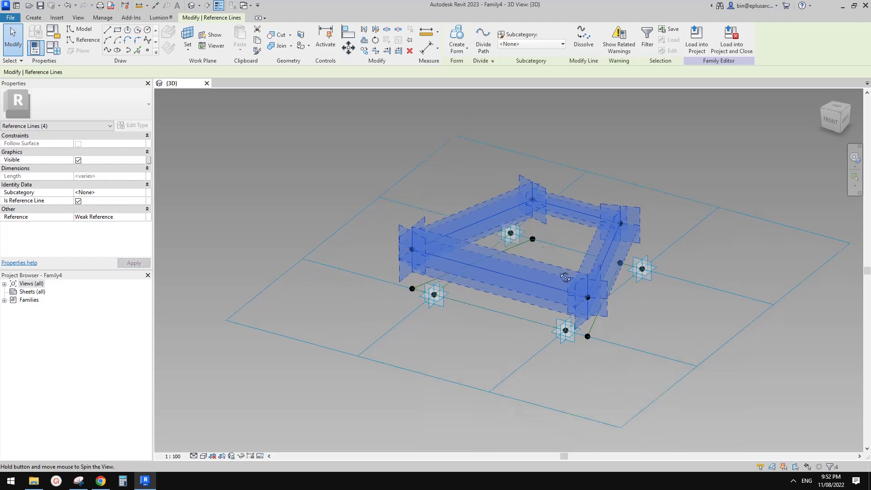
- Create a solid form between the raised reference-line loop and the base trapezoid loop
left_click(428, 162)
key("Tab")
left_click(575, 205)
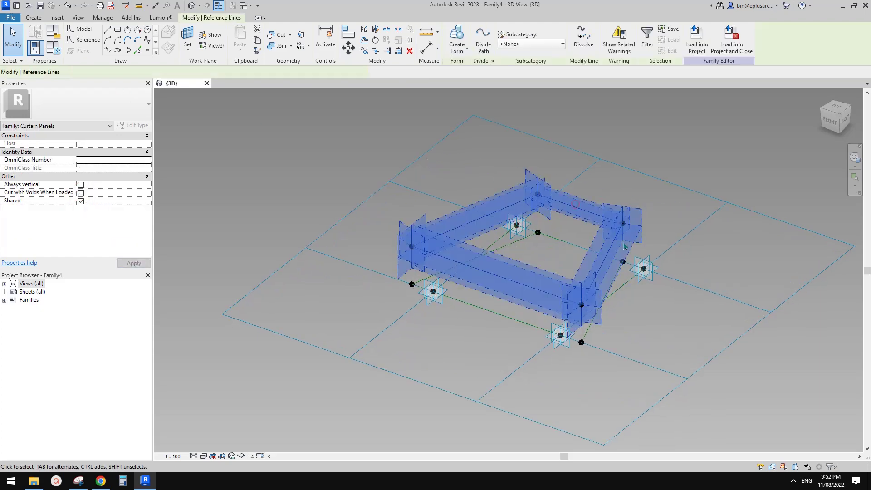
key("Tab")
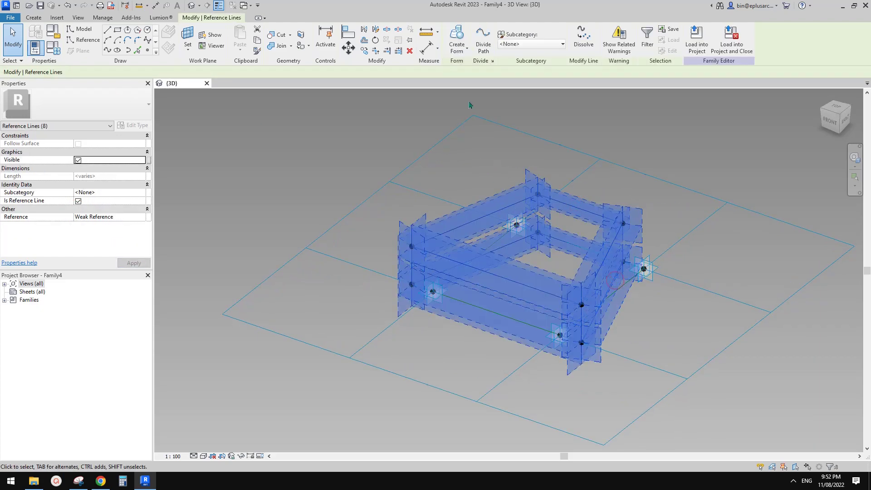
left_click(459, 36)
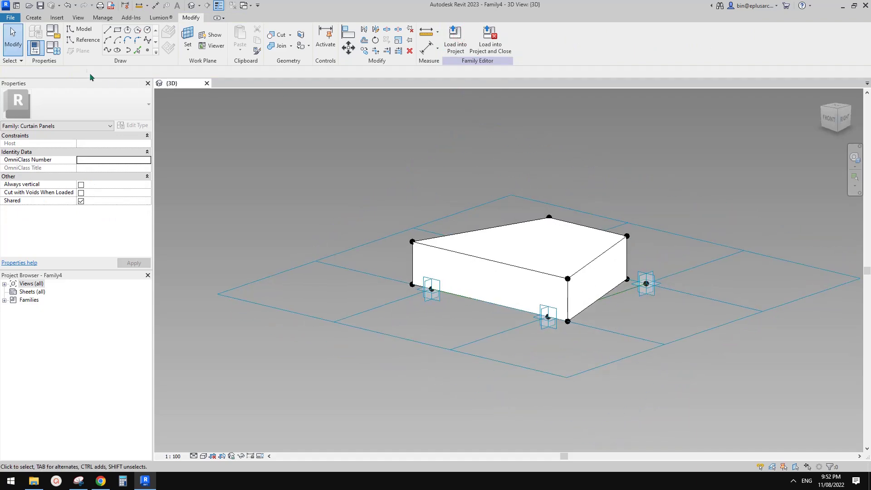
- Set the family parameters TH1 to 200 and TH2 to 50 and apply them
left_click(53, 47)
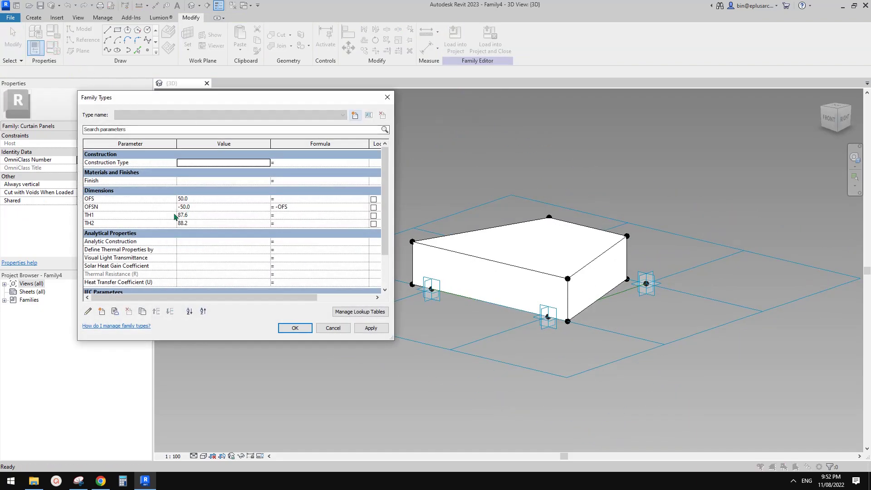
left_click(205, 216)
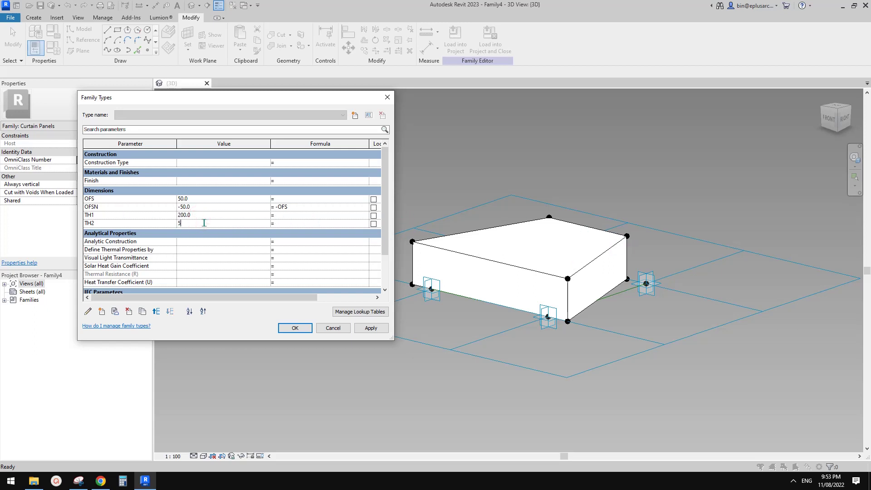
left_click(373, 329)
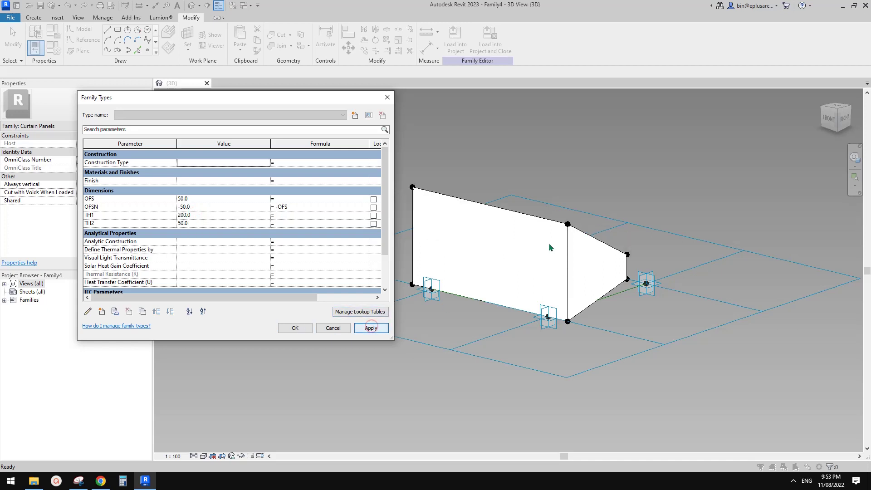
- Lower the TH1 parameter below 200, apply it and inspect the sloped panel form
left_click(206, 215)
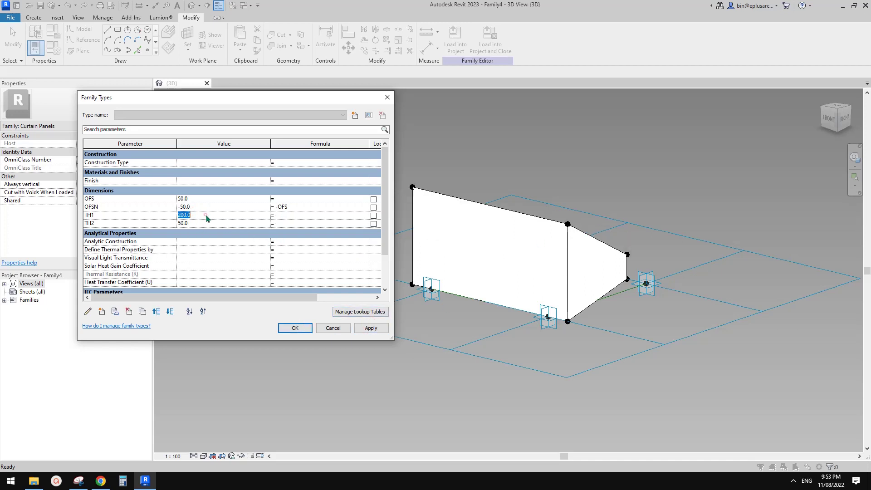
left_click(371, 325)
left_click(296, 328)
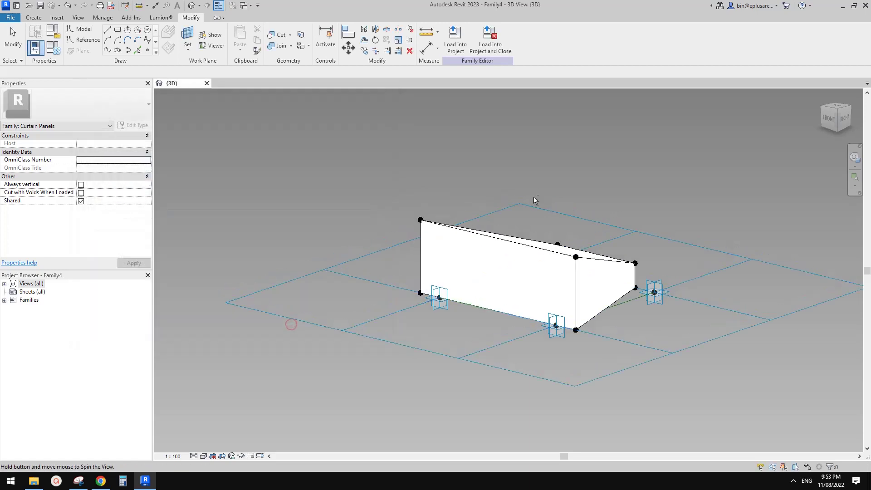
middle_click_drag(533, 197, 499, 261, "shift")
scroll(507, 250, "up", 1)
- Create a new project, using another listed template instead of the Construction Template
left_click(10, 20)
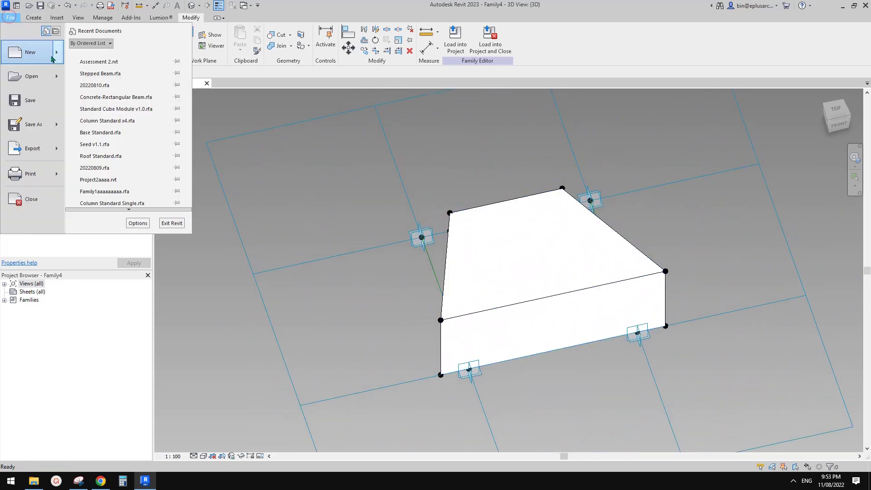
mouse_move(13, 56)
left_click(112, 64)
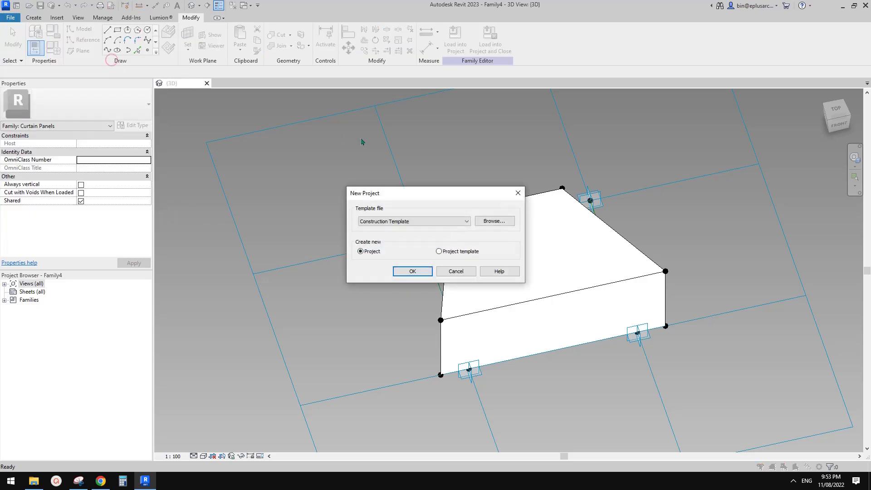
left_click(423, 221)
left_click(407, 240)
left_click(413, 272)
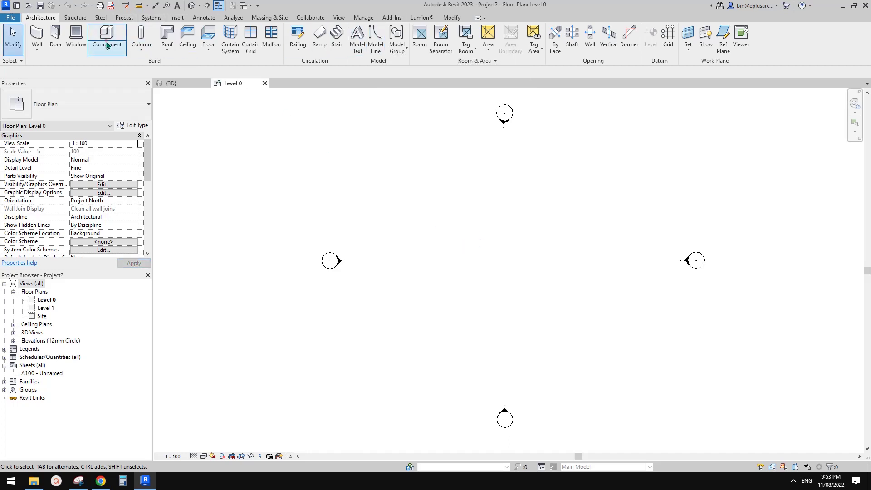
- Start an in-place model in the Mass category, keeping the suggested name
left_click(108, 50)
left_click(123, 85)
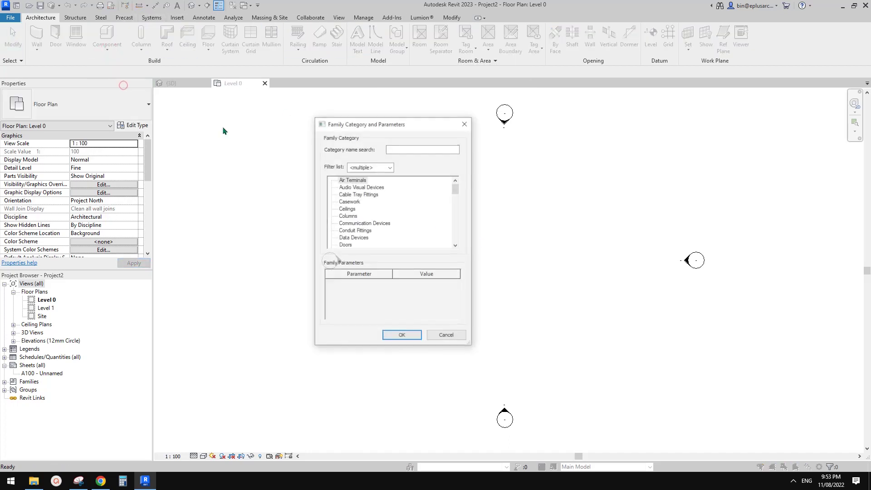
left_click(341, 209)
key("m")
left_click(402, 338)
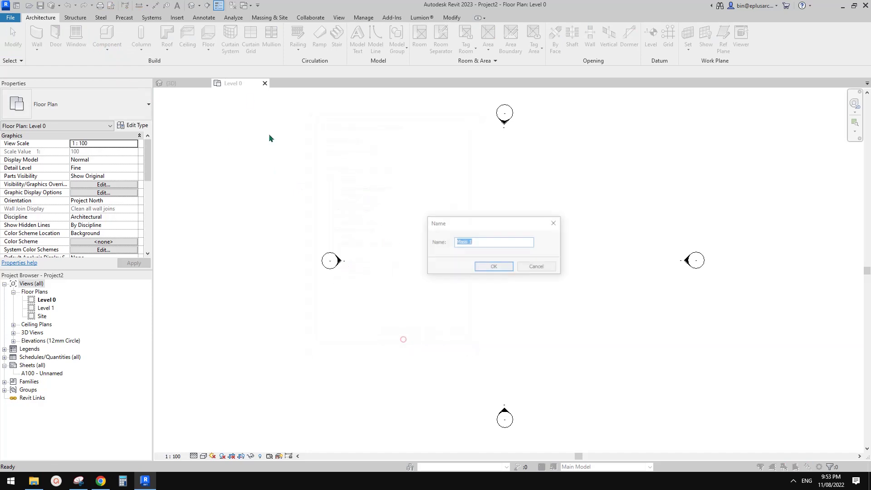
left_click(494, 264)
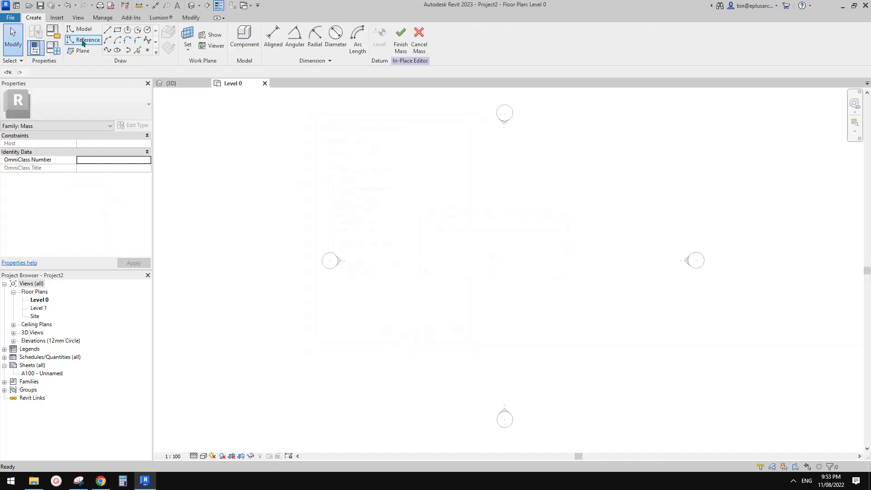
- Sketch a horizontal reference line about 8300 mm long near the centre of the Level 0 plan
left_click(84, 39)
left_click(467, 268)
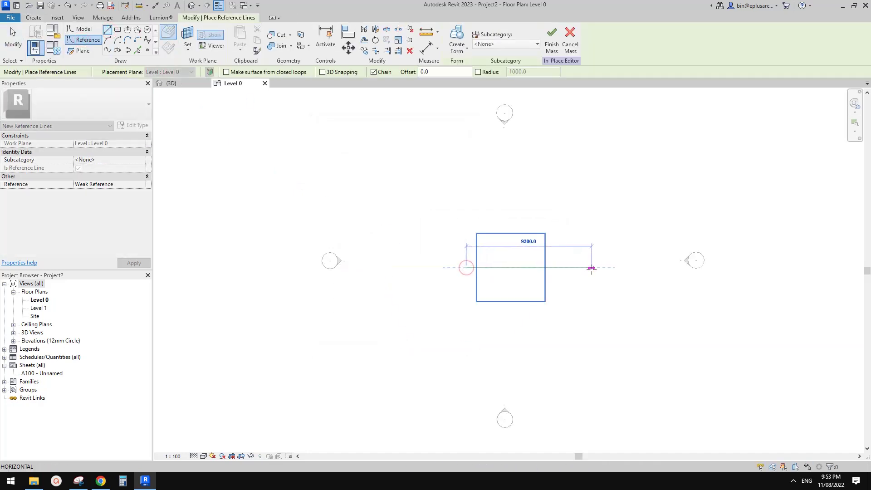
left_click(579, 267)
key("Escape")
key("Escape")
- Create a vertical surface form from the reference line and set its positive offset to 2100 mm in 3D
left_click(535, 268)
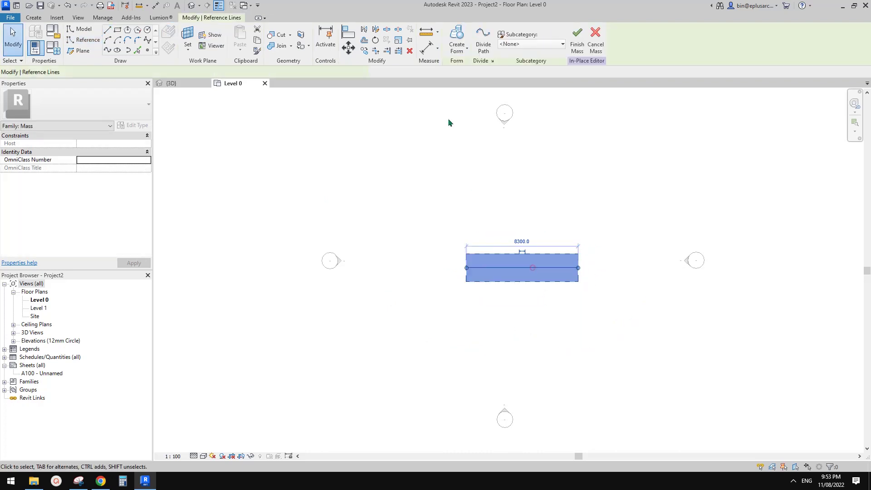
left_click(459, 51)
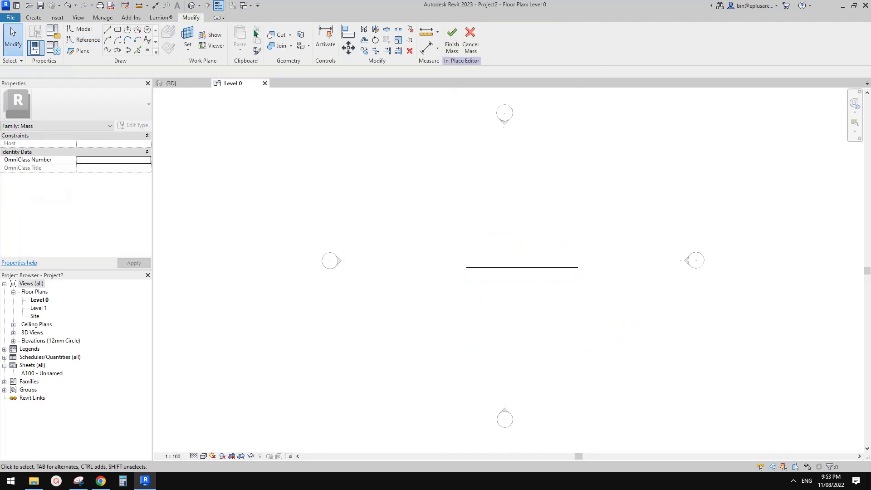
left_click(191, 6)
scroll(524, 302, "up", 3)
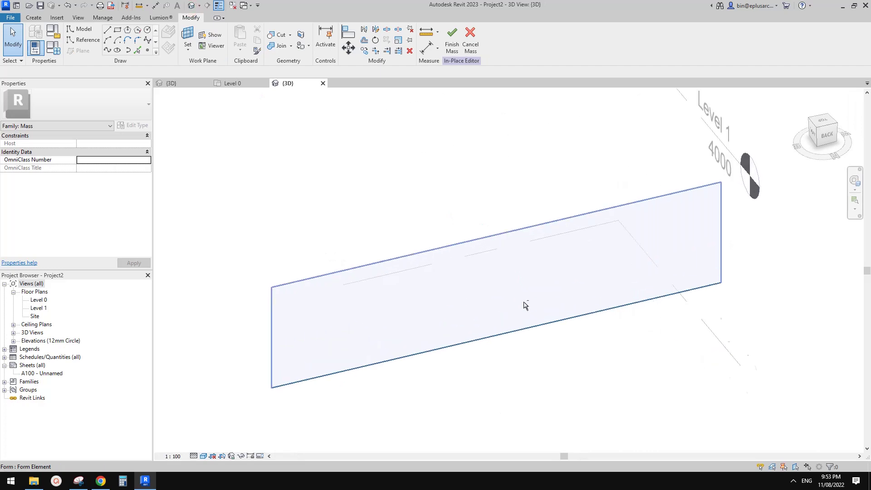
middle_click_drag(523, 302, 535, 275, "shift")
left_click(508, 263)
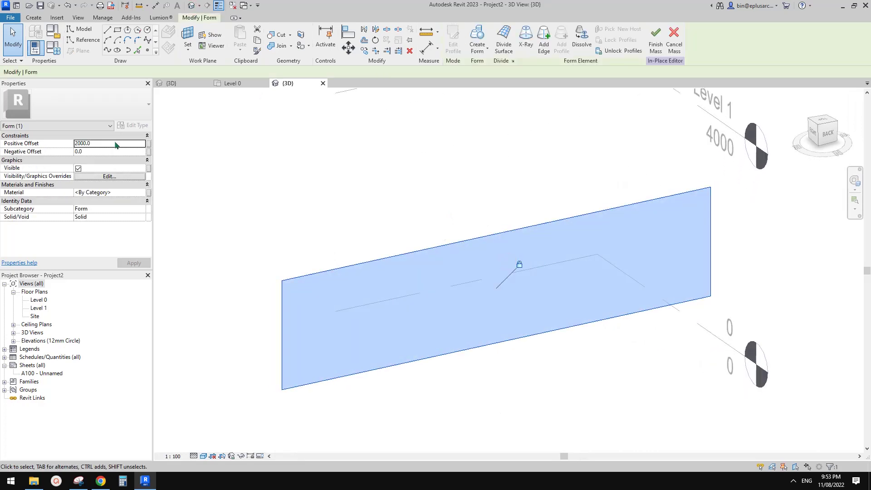
left_click(101, 147)
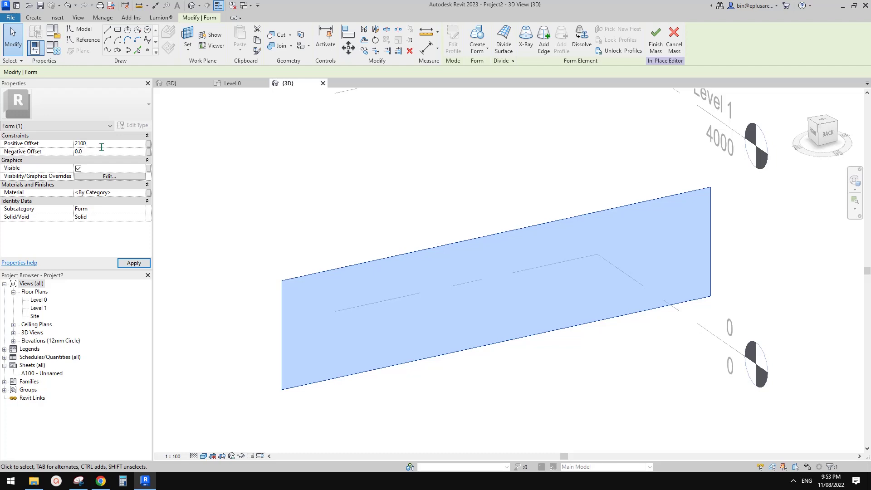
key("Return")
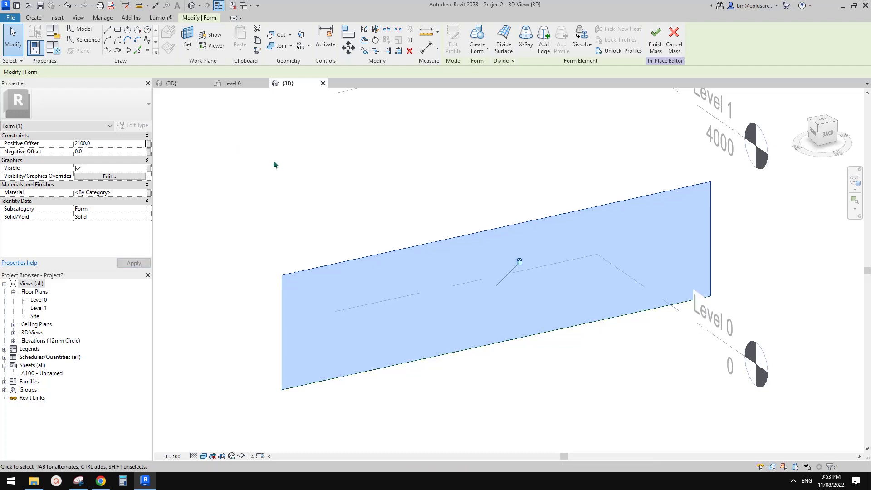
- Divide the vertical surface and change both the U and V grid layouts to Fixed Distance
left_click(505, 41)
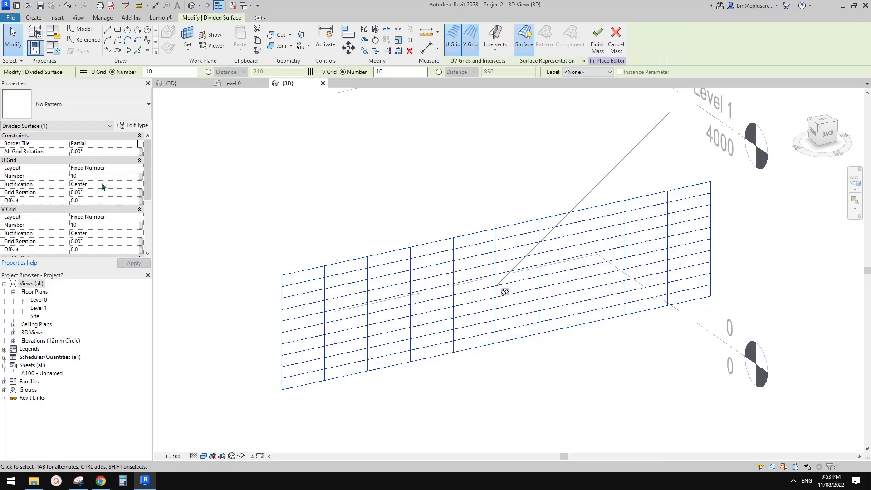
left_click(133, 218)
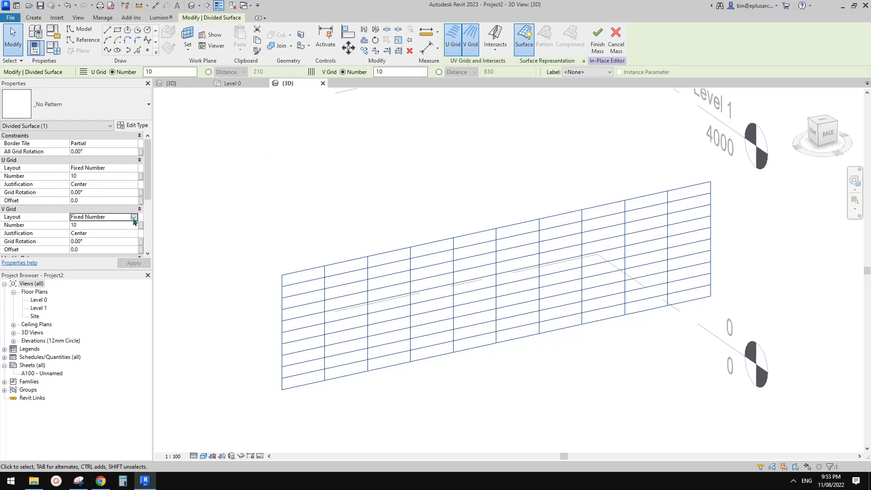
left_click(133, 217)
left_click(100, 233)
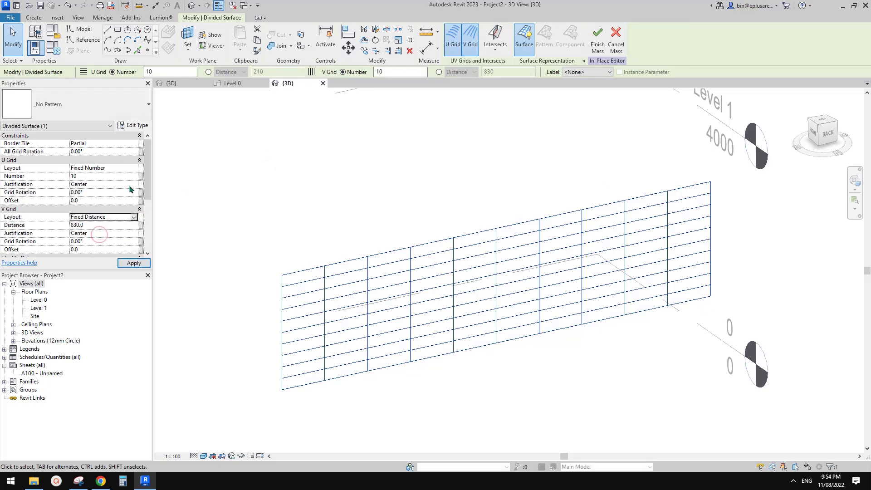
left_click(134, 169)
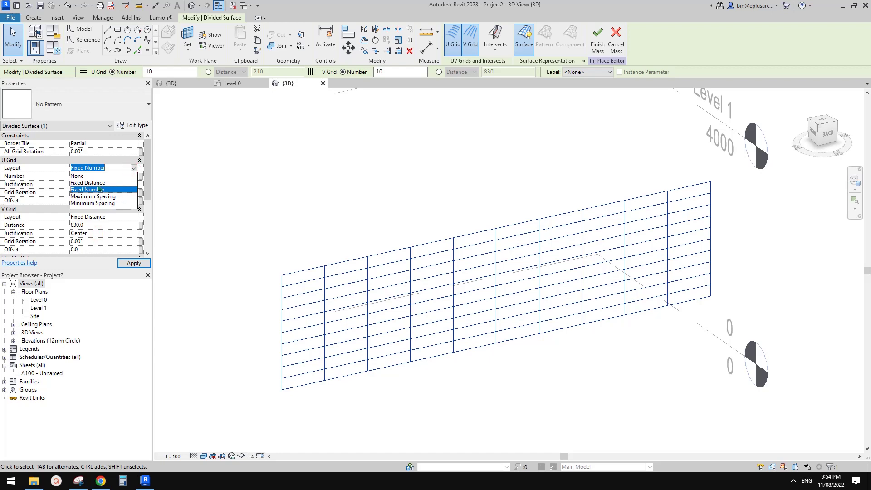
left_click(98, 183)
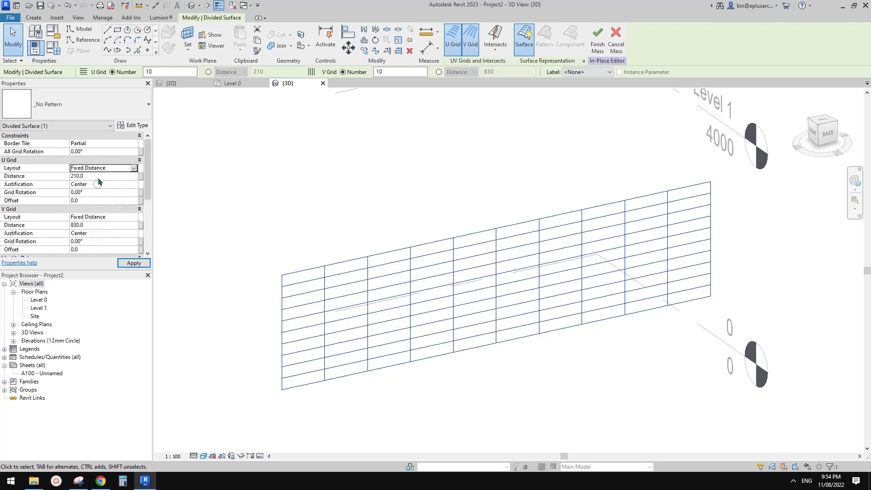
- Set the U and V grid distances of the divided surface to 300 mm and apply them
left_click(104, 225)
type("30")
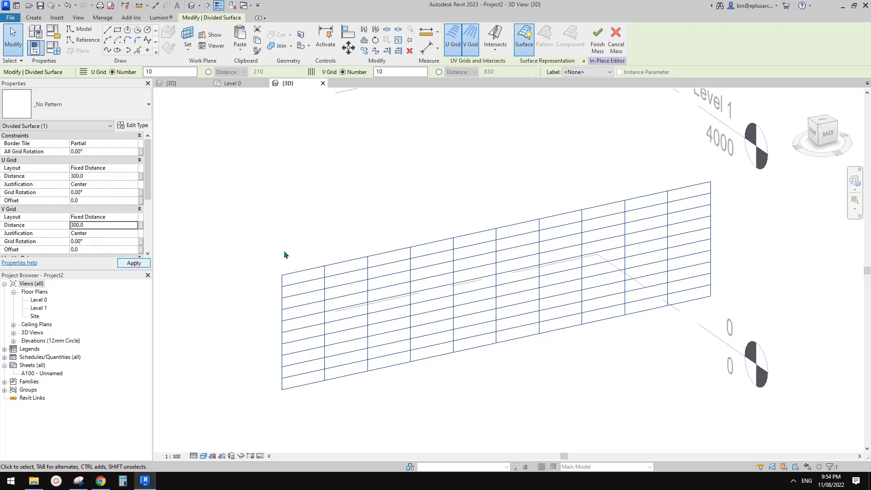
left_click(134, 263)
scroll(531, 322, "up", 2)
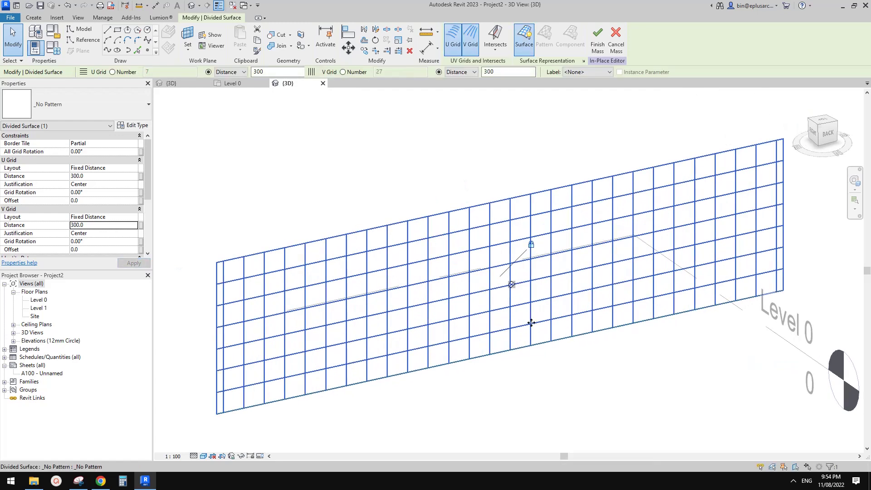
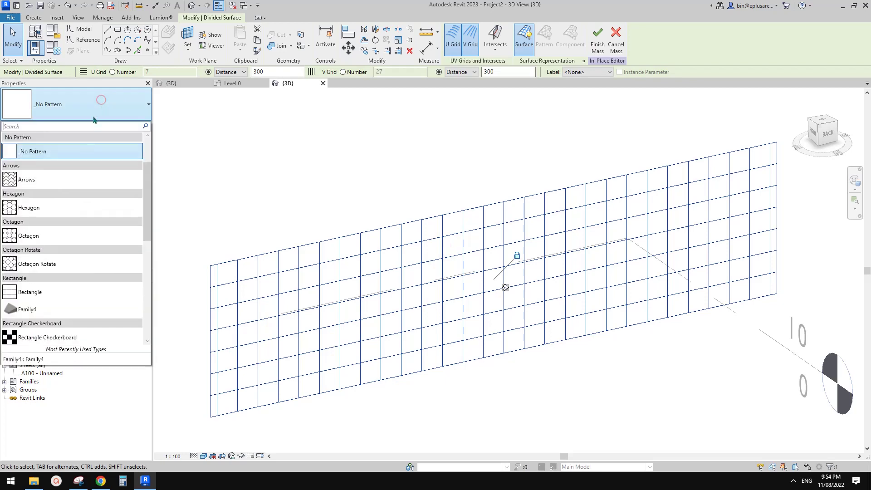
- Try the Family4 rectangle panel on the divided surface and compare it with the reference photo in the Google Docs document
left_click(46, 309)
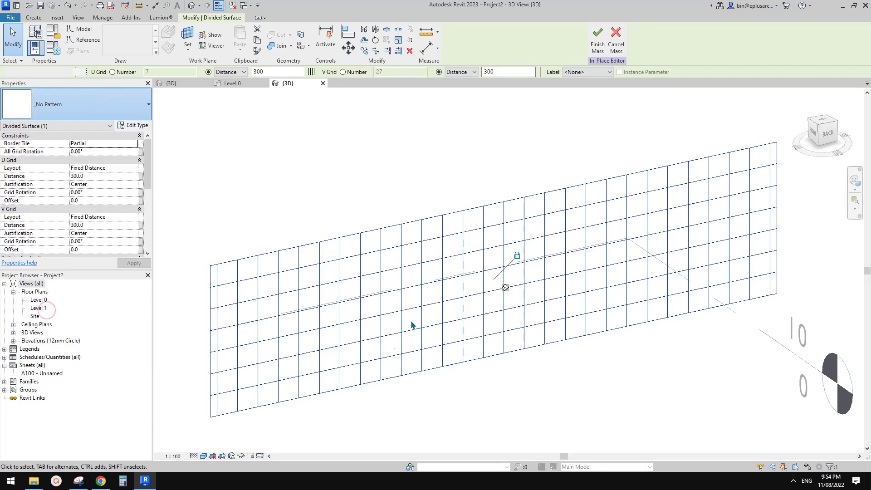
left_click(498, 364)
scroll(513, 369, "up", 5)
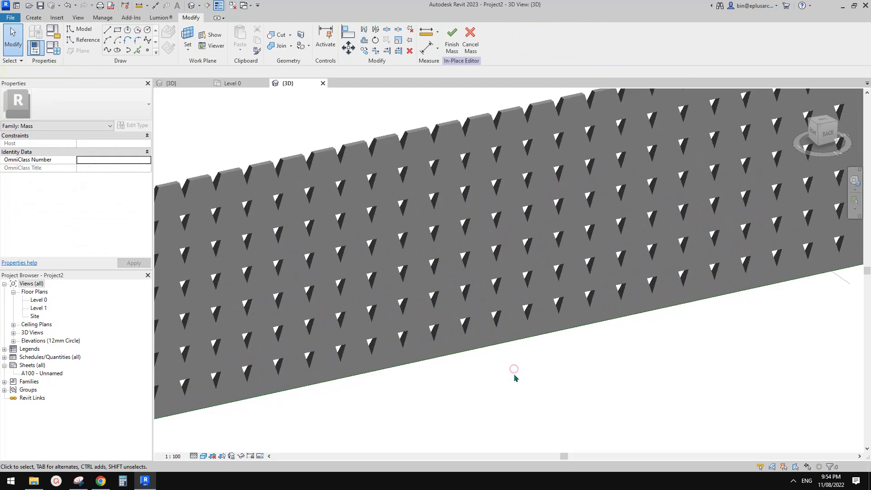
left_click(101, 480)
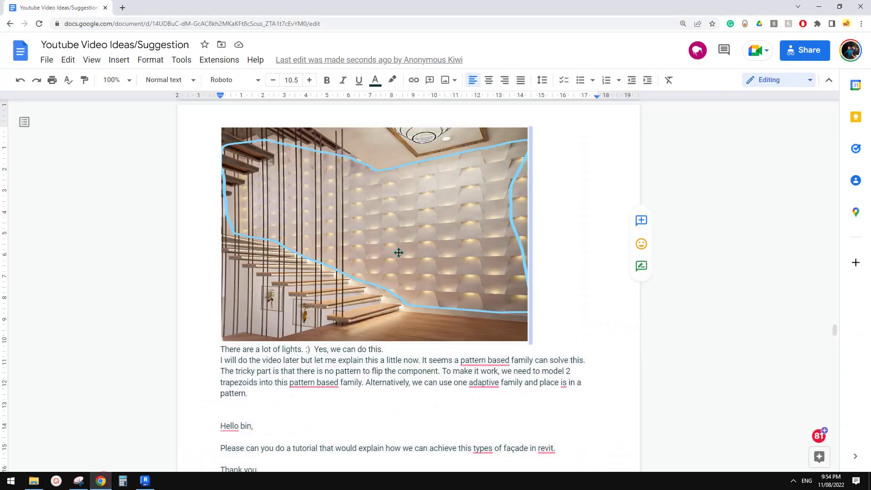
left_click(142, 483)
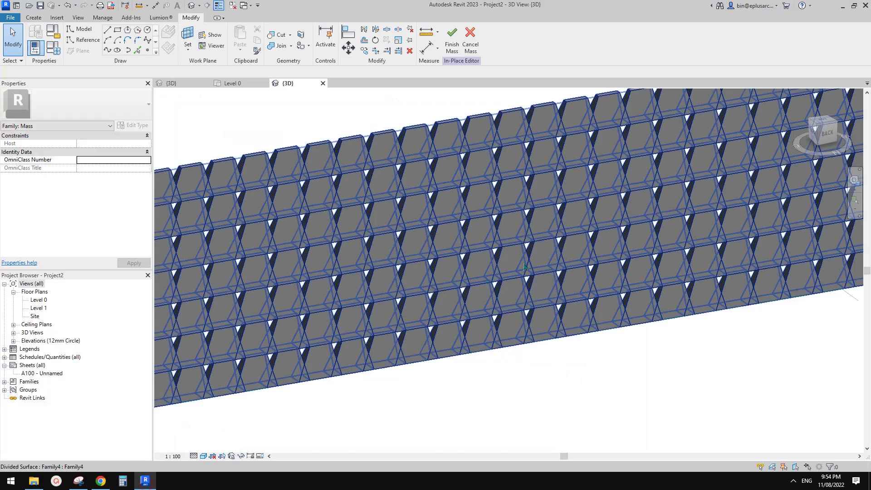
- Select a single curtain panel, examine its instance properties for a flip option, and check the reference photo in Google Docs again
key("Tab")
left_click(498, 268)
left_click(498, 269)
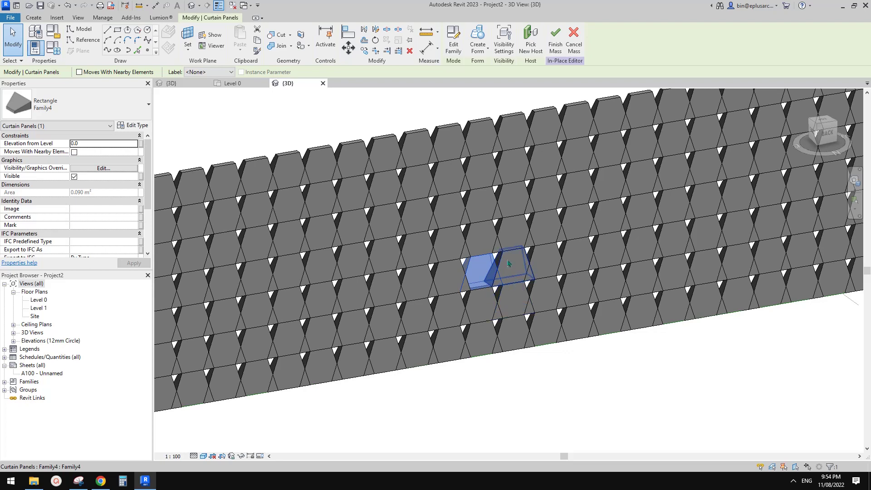
scroll(510, 271, "up", 4)
scroll(100, 213, "down", 3)
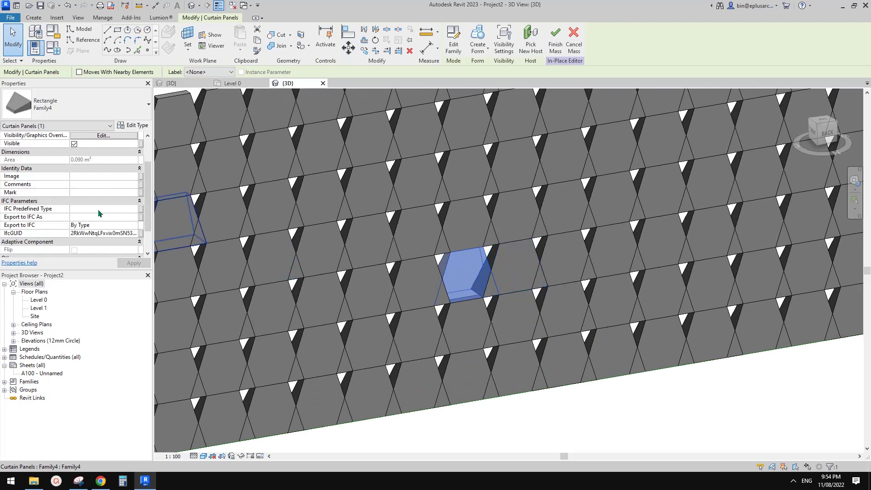
scroll(101, 214, "up", 2)
scroll(103, 217, "down", 3)
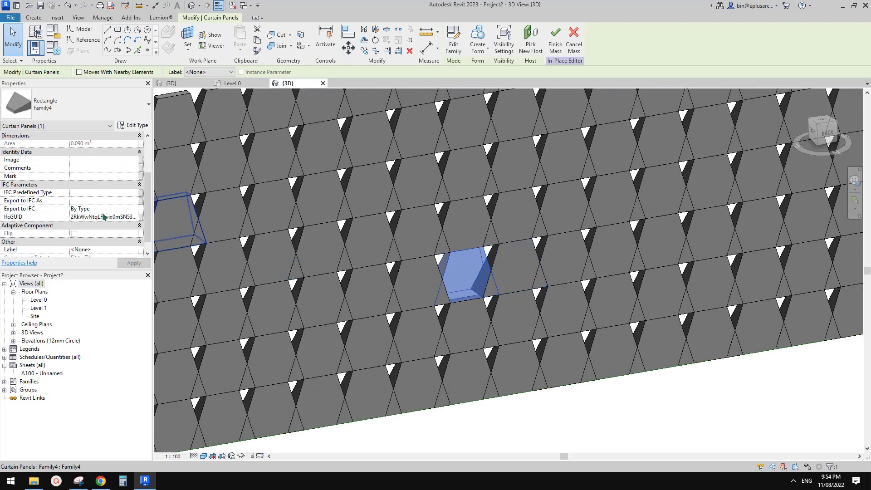
key("Escape")
left_click(488, 267)
key("Escape")
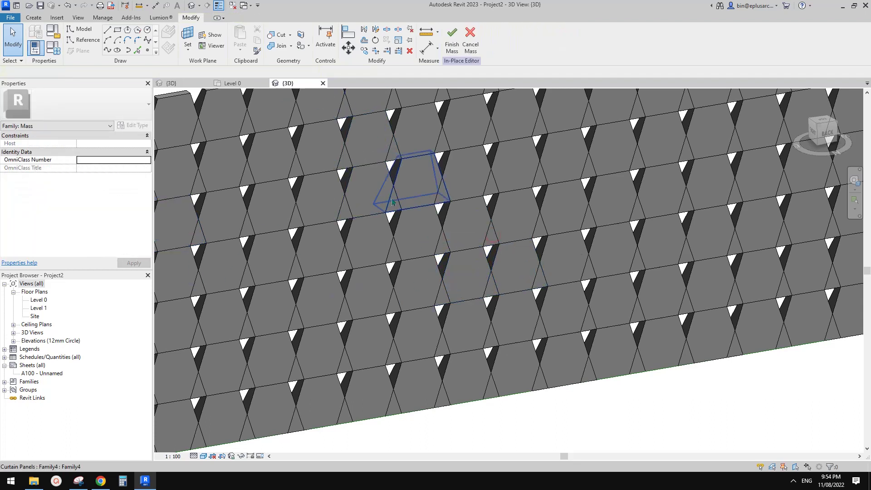
key("alt+Tab")
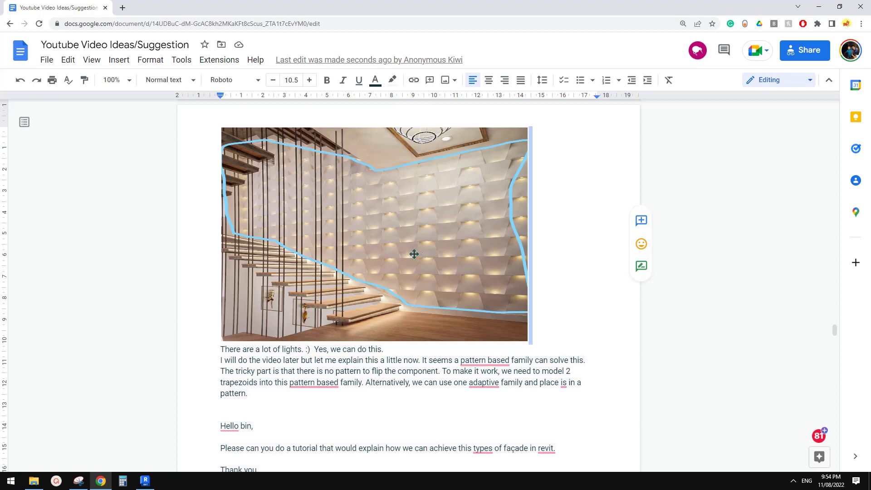
left_click(153, 483)
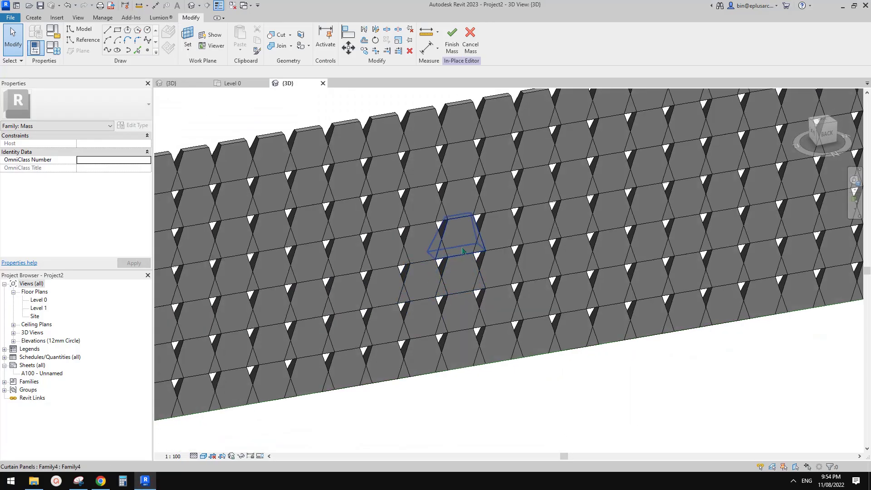
- Undo the assignment of the Family4 panel to the divided surface
key("ctrl+z")
scroll(533, 259, "down", 1)
middle_click_drag(533, 259, 512, 271)
- Turn on the display of nodes in the divided surface's surface representation
left_click(511, 243)
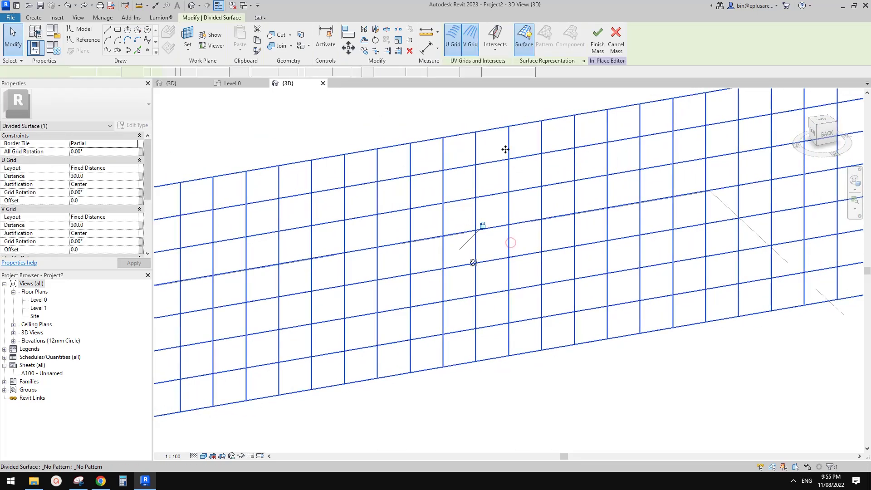
left_click(584, 62)
left_click(452, 286)
scroll(530, 333, "down", 2)
left_click(562, 361)
scroll(564, 360, "down", 1)
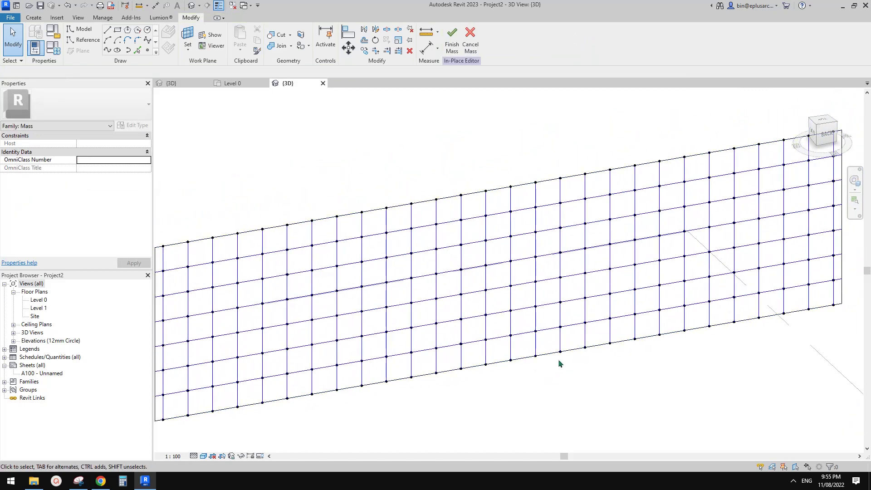
middle_click_drag(541, 383, 537, 382, "shift")
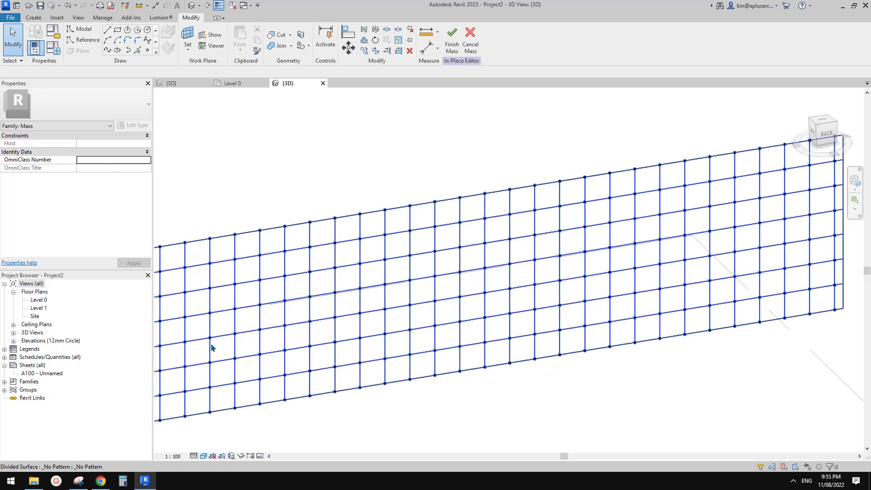
- Place one Family4 curtain panel from the loaded families on the four nodes of a grid cell, with its wide edge down
left_click(32, 383)
left_click(4, 382)
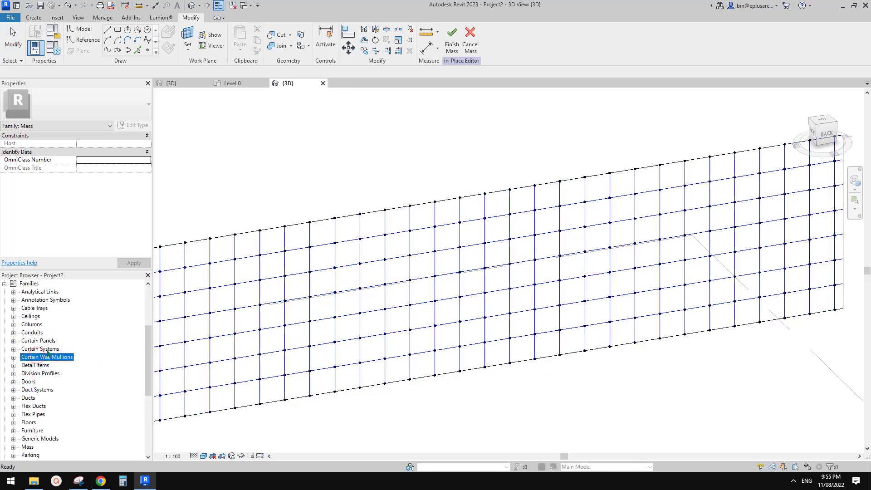
left_click(13, 342)
left_click(22, 350)
left_click_drag(49, 350, 350, 195)
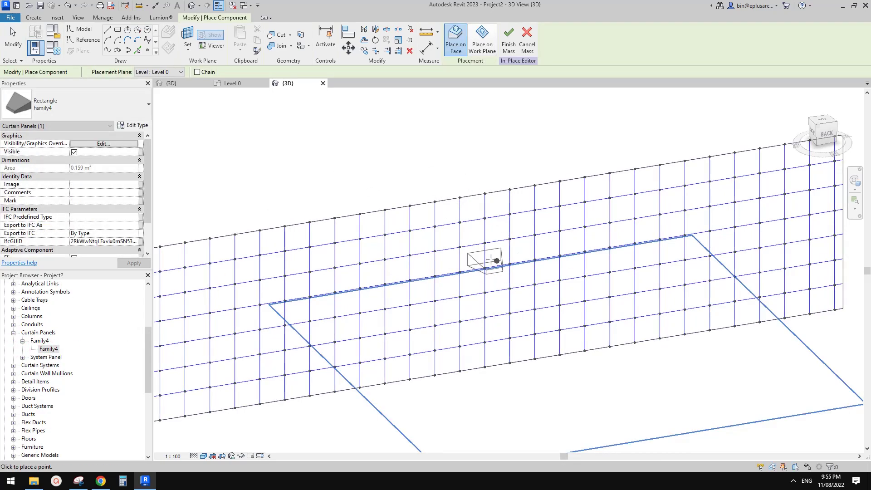
scroll(390, 272, "up", 3)
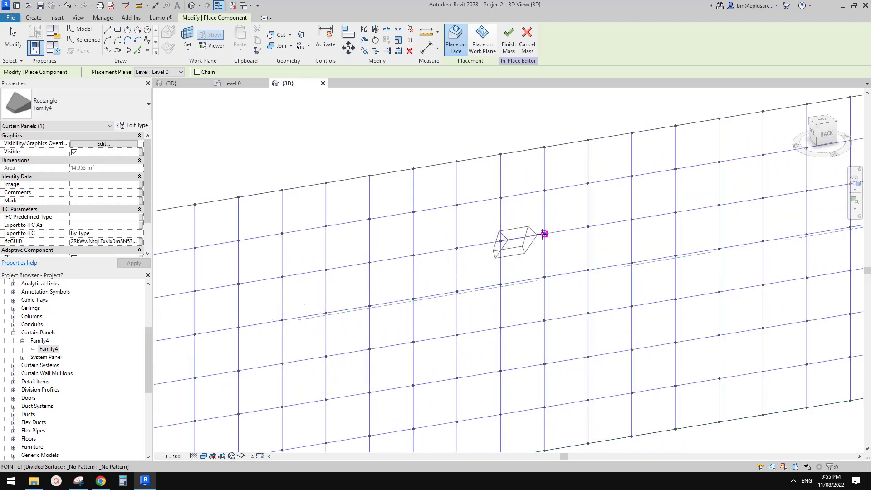
left_click(545, 277)
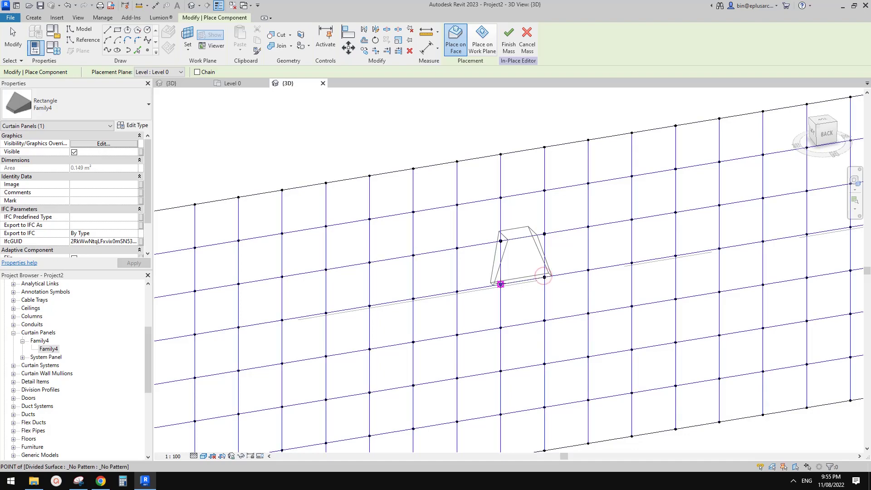
key("Escape")
left_click(534, 253)
middle_click_drag(534, 253, 631, 280, "shift")
left_click(630, 280)
middle_click_drag(545, 267, 485, 247, "shift")
scroll(522, 241, "up", 4)
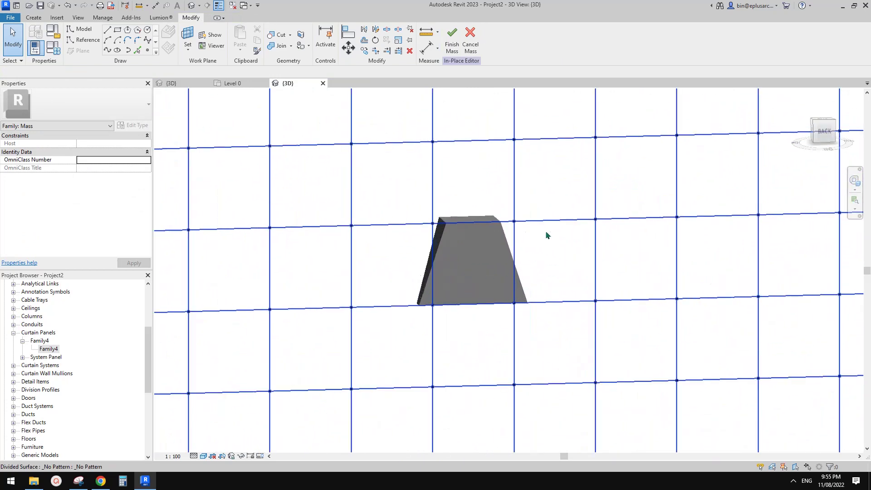
- Try placing a second Family4 panel on the four nodes of the grid cell directly beside the first panel
left_click(463, 235)
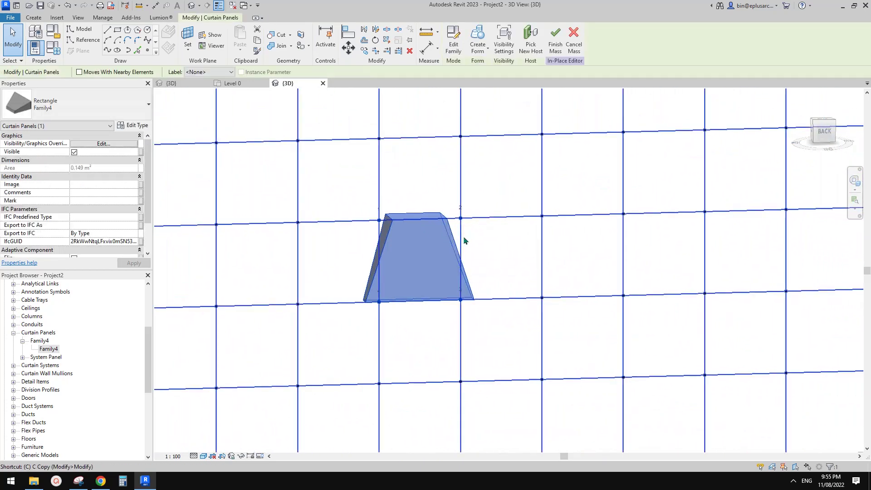
left_click(491, 238)
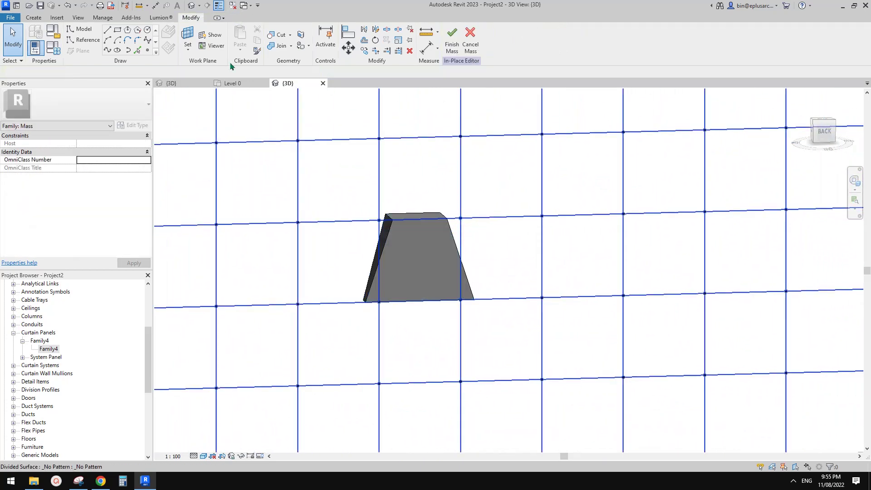
left_click(34, 18)
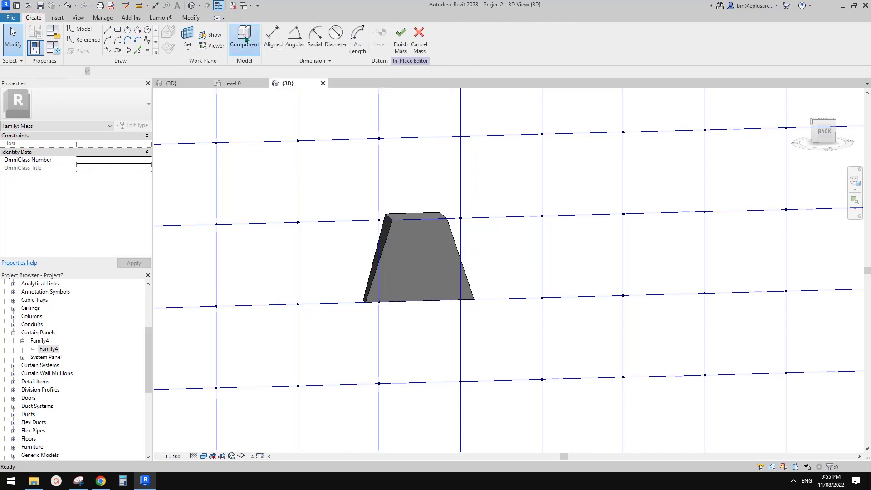
left_click(241, 39)
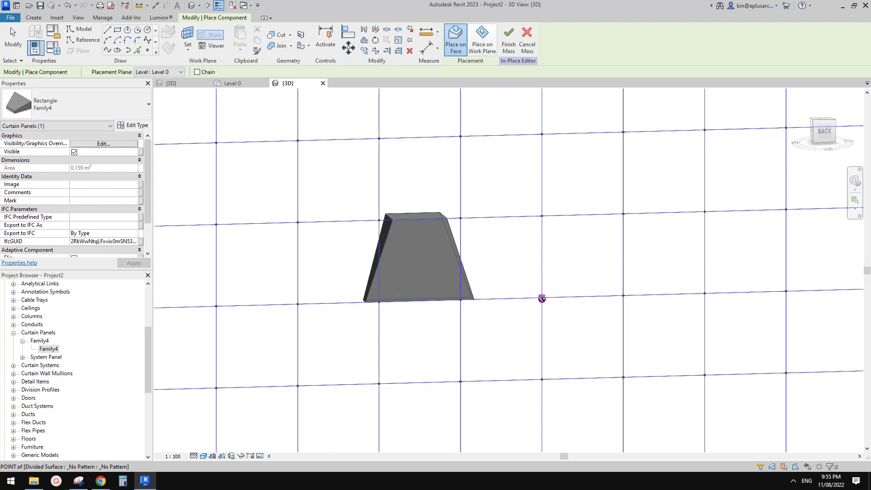
left_click(542, 298)
left_click(461, 299)
left_click(460, 218)
left_click(542, 216)
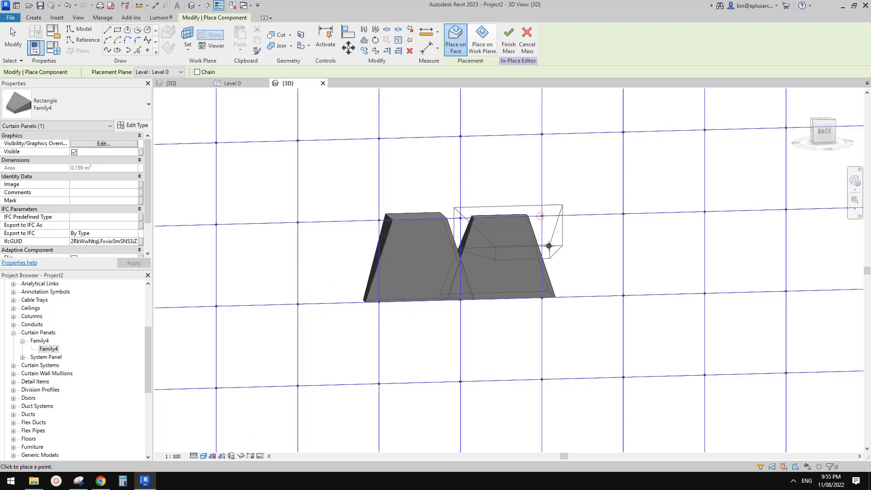
- Delete the second Family4 panel beside the first one
key("Escape")
left_click(531, 245)
key("Delete")
- Place a Family4 panel upside down in the cell beside the first panel, starting at their shared lower node
left_click(32, 19)
left_click(243, 39)
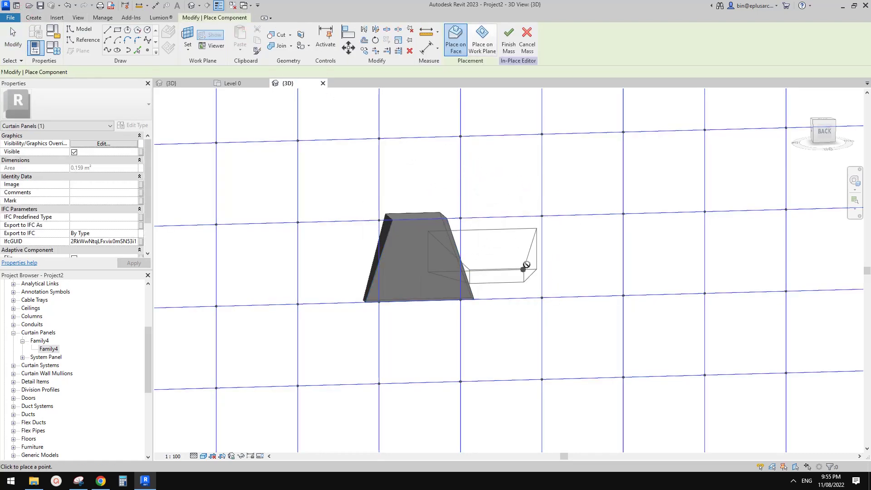
left_click(460, 300)
left_click(546, 327)
key("Escape")
mouse_move(546, 327)
middle_mouse_down("shift")
mouse_move(545, 318)
mouse_move(665, 292)
mouse_move(542, 317)
mouse_move(499, 312)
mouse_move(543, 314)
middle_mouse_up("shift")
- Enable the Flip option on the upside-down panel and inspect both panels from the opposite side
left_click(521, 280)
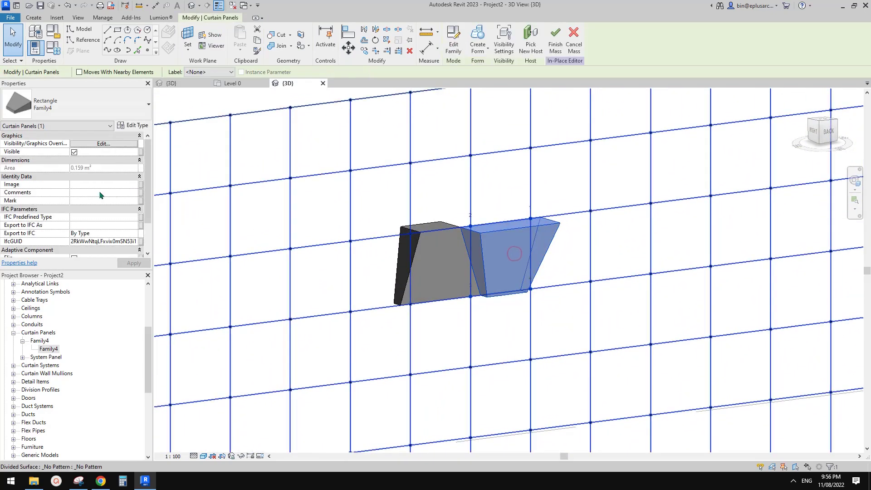
scroll(90, 206, "down", 2)
left_click(74, 226)
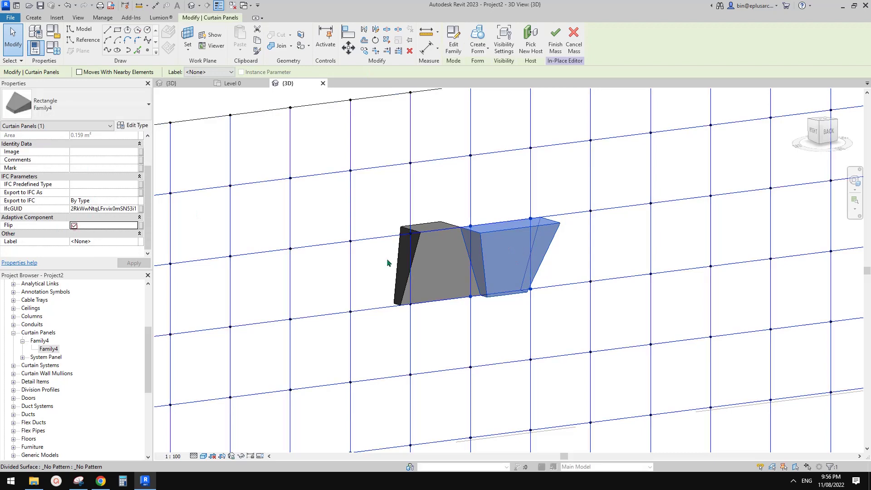
left_click(543, 244)
middle_click_drag(535, 244, 651, 337, "shift")
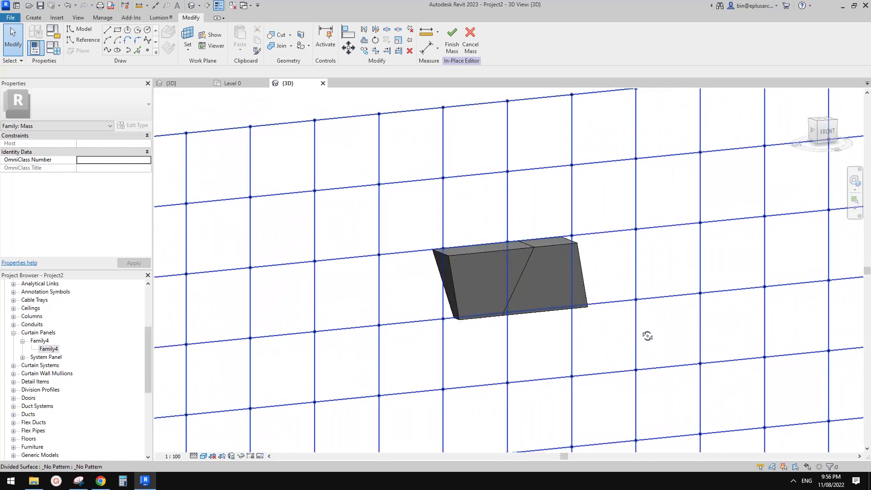
- Delete the upside-down Family4 panel beside the first one
mouse_move(538, 272)
middle_mouse_down("shift")
mouse_move(632, 266)
mouse_move(634, 257)
mouse_move(546, 277)
middle_mouse_up("shift")
left_click(479, 280)
key("Delete")
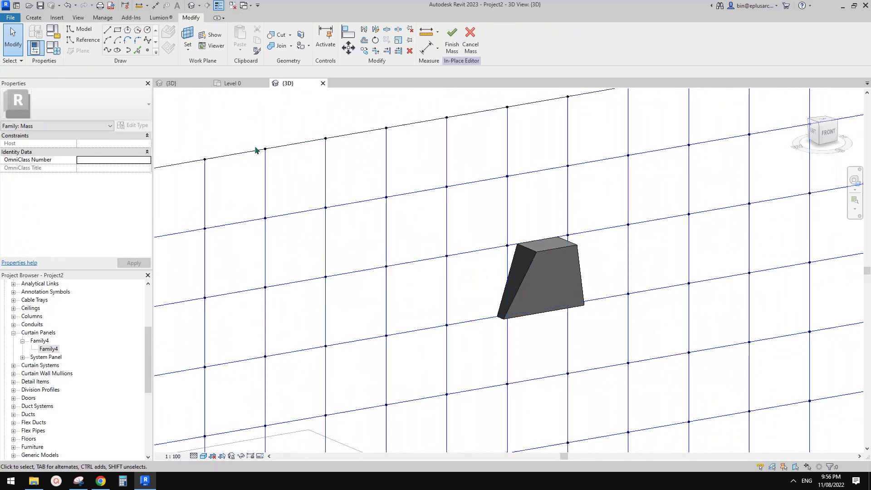
- Place a Family4 panel upside down one empty cell away from the first panel, picking its nodes clockwise from the lower node nearest that panel
left_click(31, 16)
left_click(244, 37)
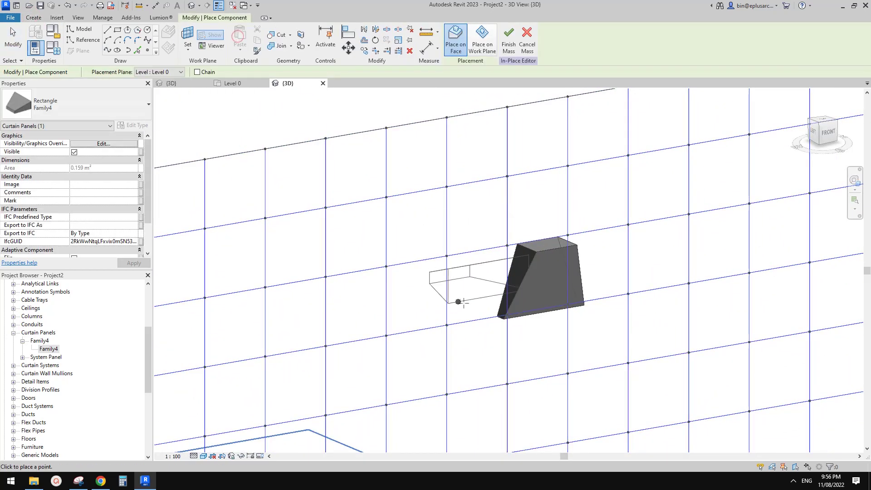
left_click(447, 326)
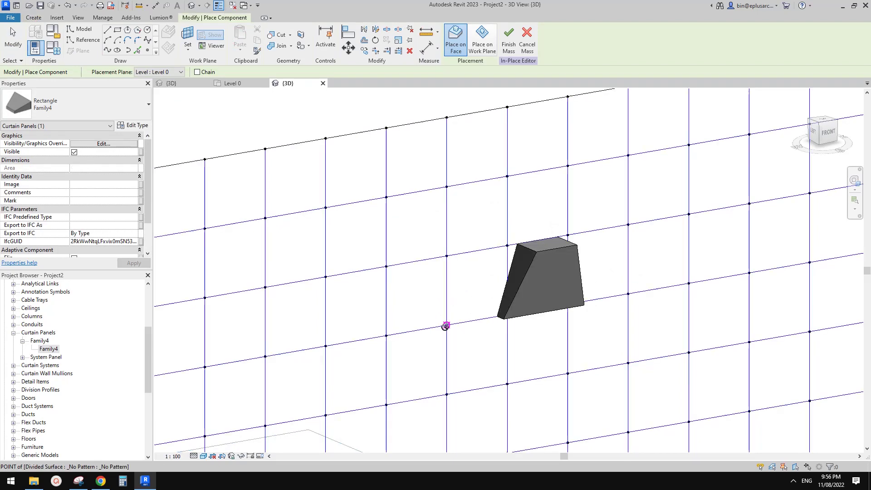
left_click(384, 335)
left_click(386, 266)
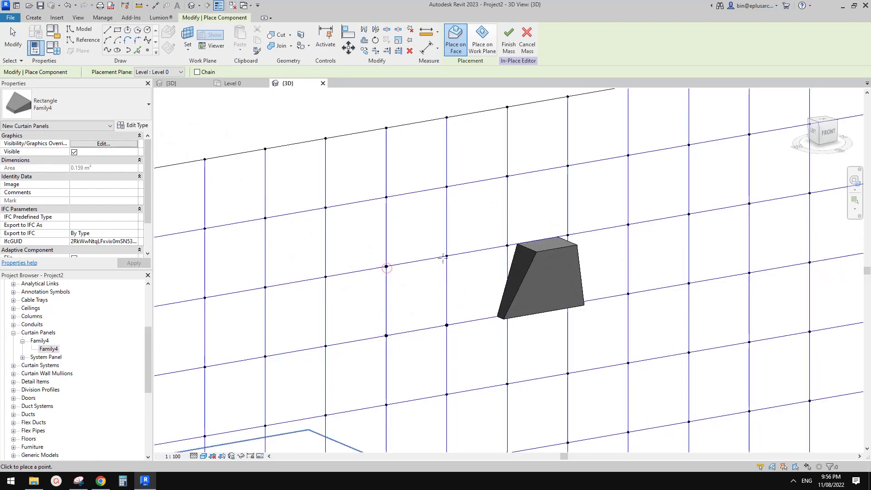
left_click(446, 256)
left_click(447, 325)
mouse_move(497, 313)
middle_mouse_down("shift")
mouse_move(537, 332)
mouse_move(597, 284)
mouse_move(588, 261)
mouse_move(564, 255)
mouse_move(634, 290)
mouse_move(561, 276)
middle_mouse_up("shift")
key("Escape")
key("Escape")
- Enable the Flip option on the upside-down panel that stands one cell away
left_click(472, 262)
scroll(95, 217, "down", 3)
left_click(75, 228)
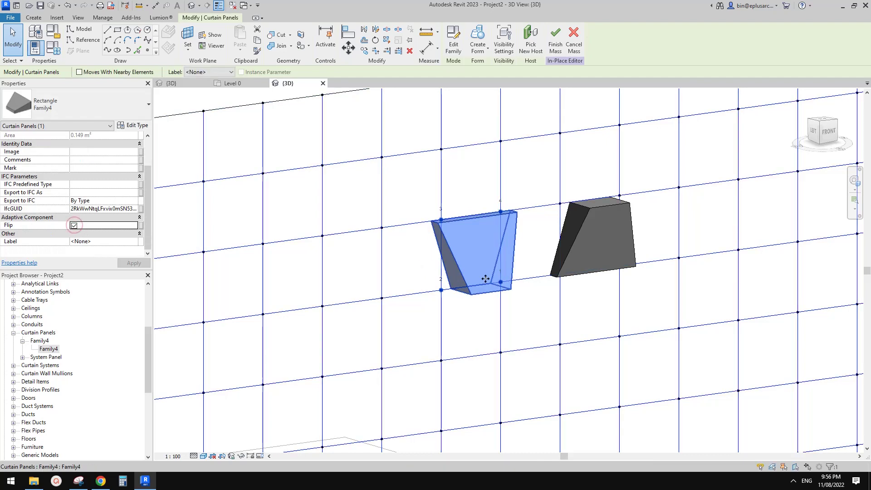
left_click(535, 301)
mouse_move(536, 301)
middle_mouse_down("shift")
mouse_move(441, 265)
mouse_move(551, 312)
mouse_move(527, 305)
middle_mouse_up("shift")
- Delete the flipped panel standing one cell away from the first panel
middle_click_drag(474, 252, 457, 266, "shift")
left_click(464, 259)
key("Delete")
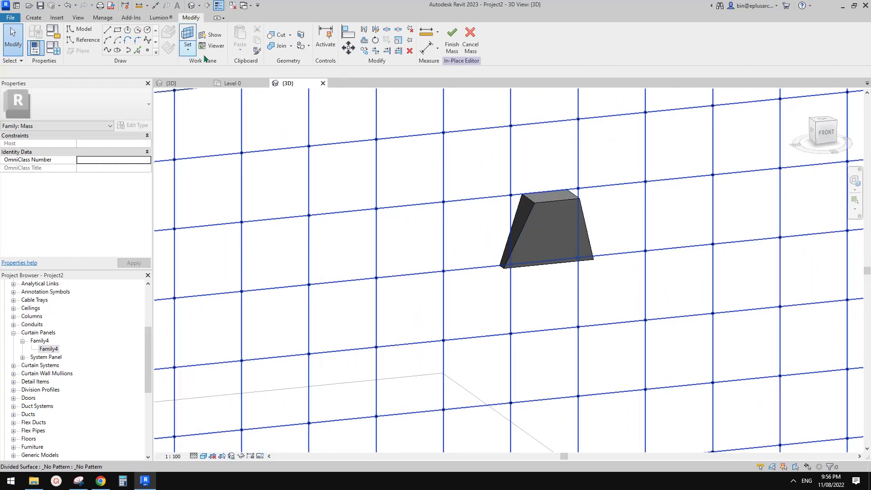
- Place an upside-down Family4 panel in the cell directly beside the first panel, going clockwise from their shared lower node
left_click(35, 19)
left_click(254, 36)
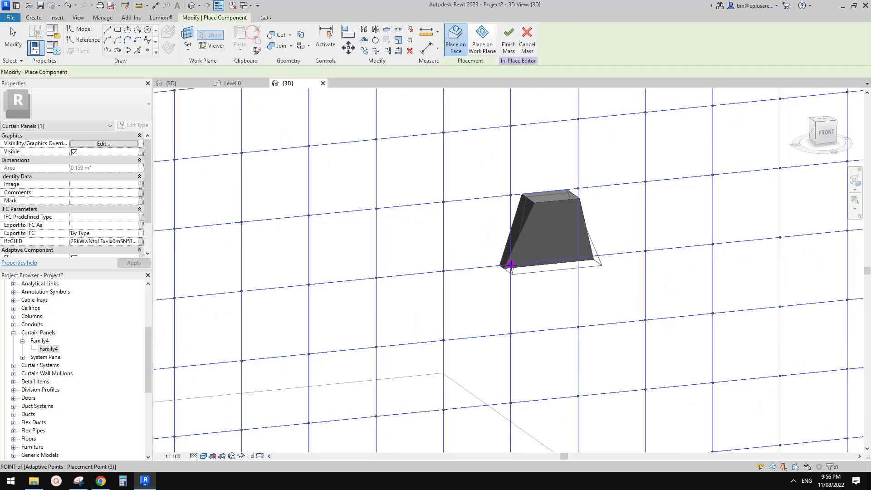
left_click(444, 271)
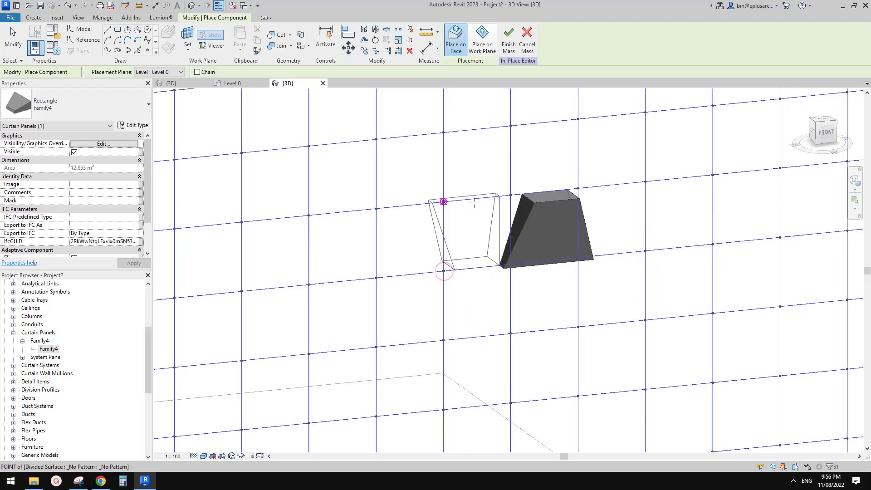
left_click(444, 202)
left_click(510, 196)
left_click(511, 264)
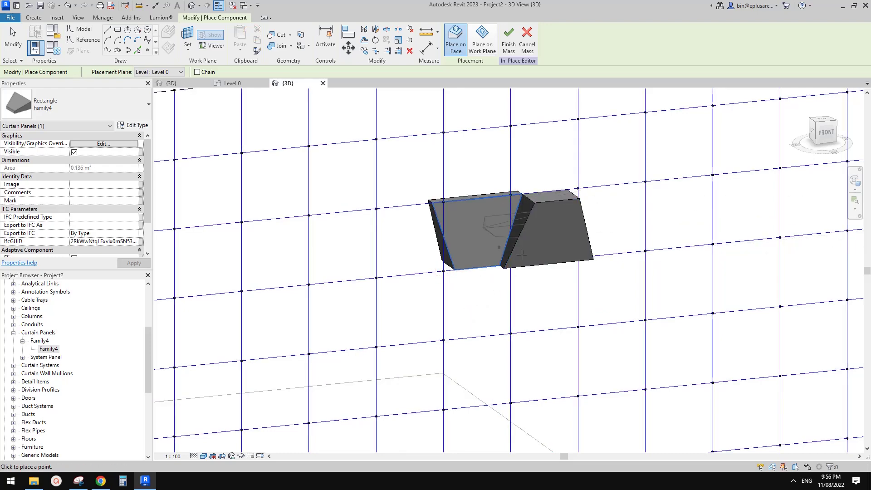
key("Escape")
- Enable the Flip option on the upside-down panel directly beside the first panel
left_click(469, 237)
middle_click_drag(468, 237, 540, 235, "shift")
scroll(104, 216, "down", 2)
left_click(75, 226)
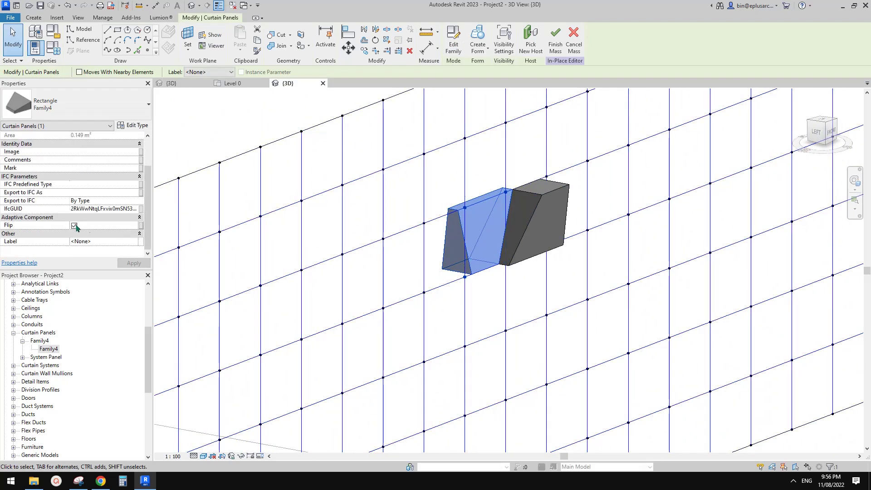
key("Escape")
- Compare the alternating panel pair with the reference photo of the feature wall in the Google Docs document, and return to Revit
middle_click_drag(529, 212, 395, 282, "shift")
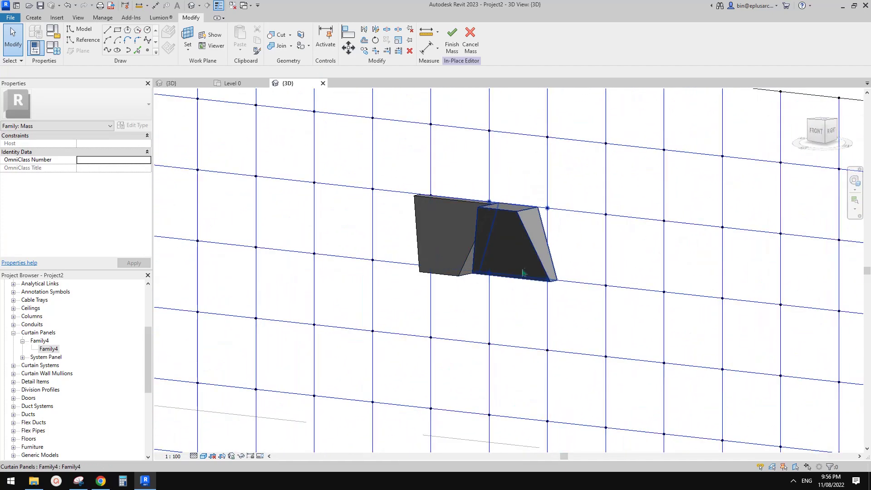
scroll(517, 266, "down", 2)
middle_click_drag(518, 265, 523, 292, "shift")
left_click(107, 480)
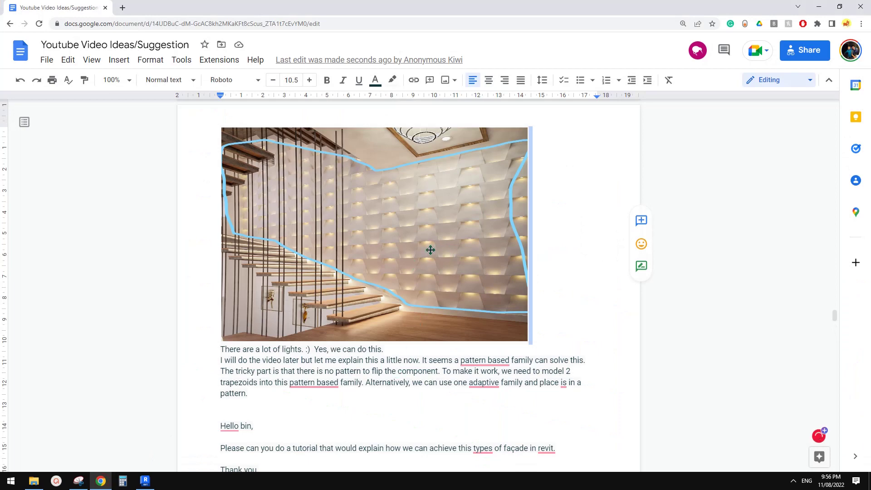
left_click(147, 482)
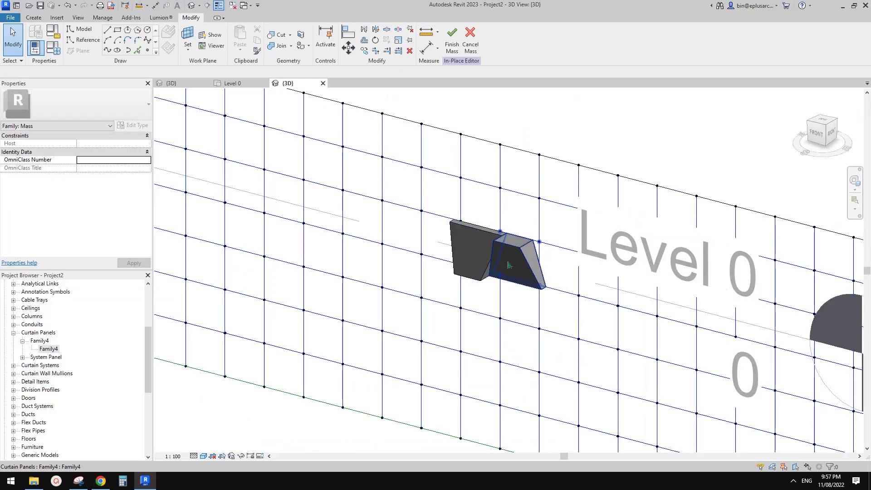
- Try to repeat the two adjoining Family4 panels across the divided surface, and undo the repeat
middle_click_drag(472, 245, 539, 277, "shift")
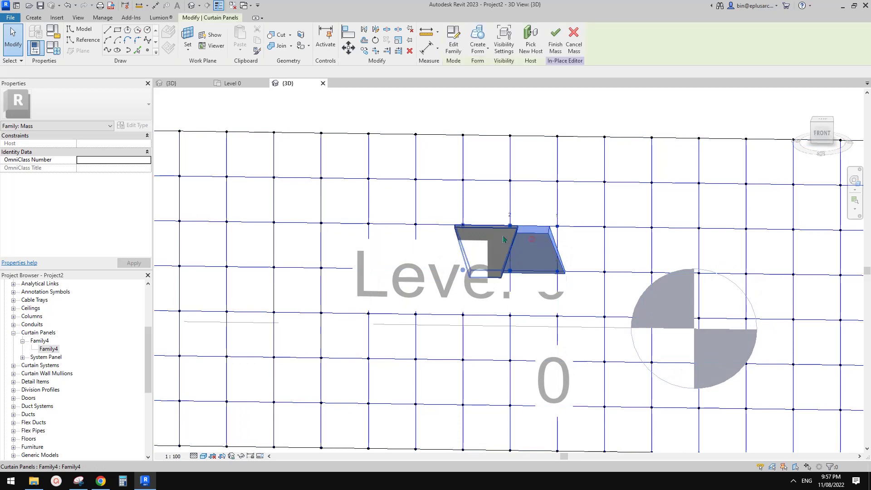
left_click(509, 240)
middle_click_drag(508, 240, 387, 148, "shift")
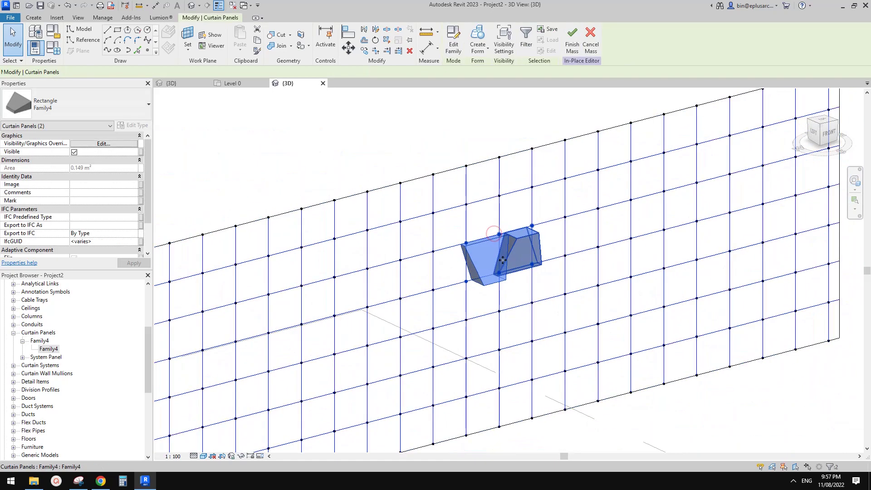
left_click(384, 41)
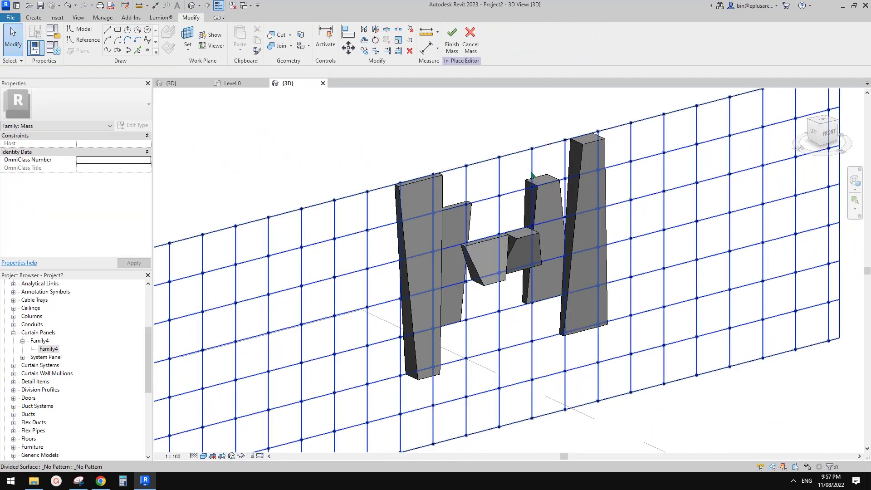
middle_click_drag(538, 243, 515, 268)
left_click(510, 260)
scroll(511, 261, "up", 2)
key("Escape")
scroll(548, 229, "down", 2)
key("ctrl+z")
- Examine the placement point numbering of the upside-down panel and the first panel from the front
left_click(525, 264)
scroll(506, 263, "up", 3)
key("Escape")
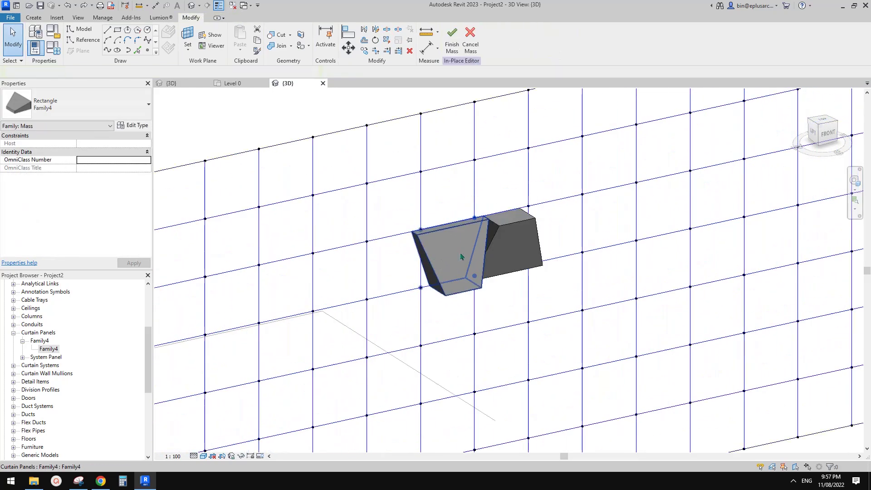
left_click(463, 256)
middle_click_drag(463, 257, 435, 251, "shift")
middle_click_drag(460, 294, 468, 259)
scroll(476, 257, "up", 1)
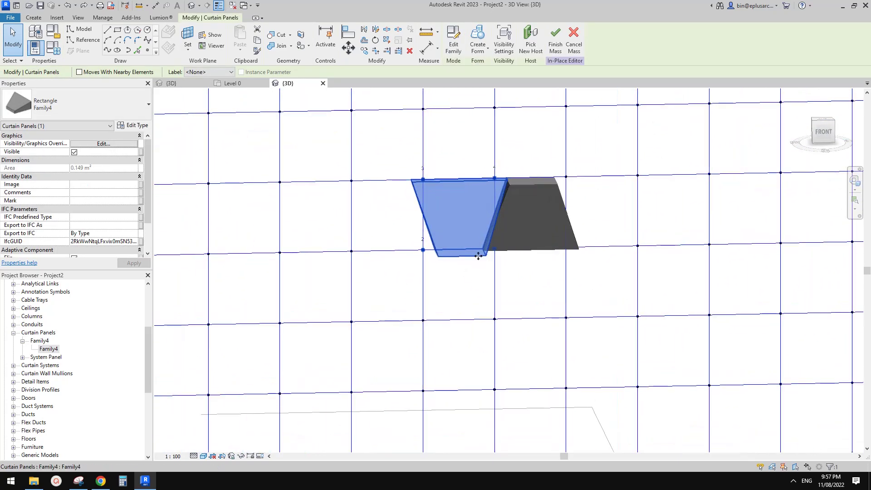
left_click(538, 215)
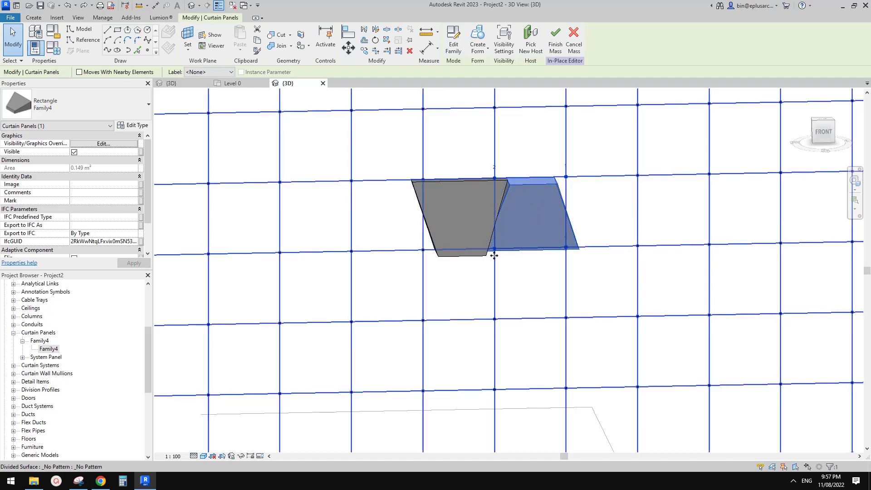
- Replace the upside-down panel with a new Family4 panel placed clockwise from the cell's upper node farthest from the first panel
left_click(456, 237)
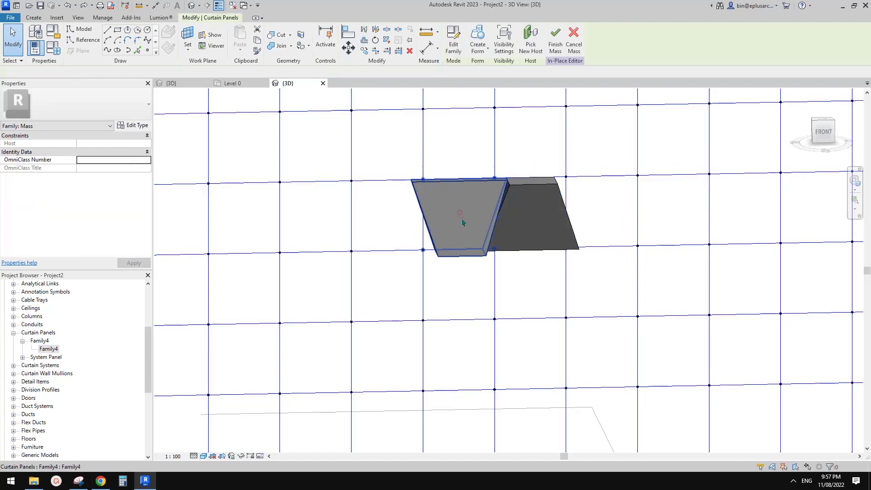
key("Delete")
left_click(40, 18)
left_click(245, 40)
left_click(419, 182)
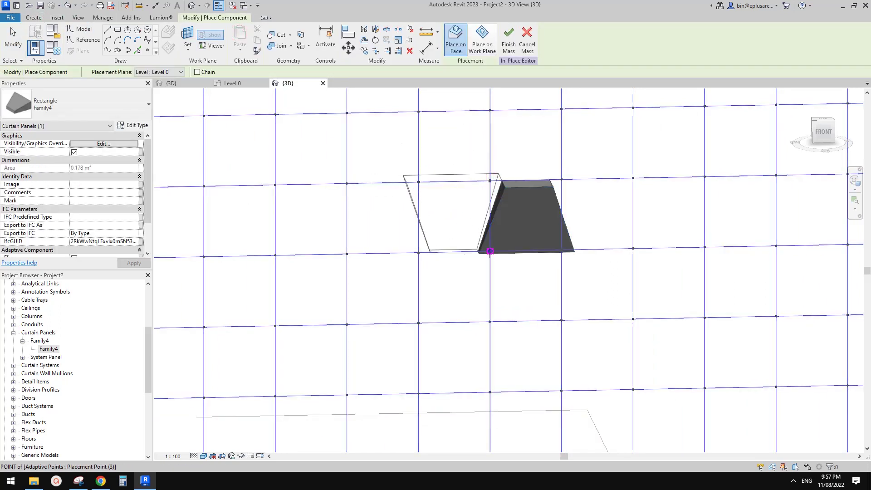
left_click(418, 252)
key("Escape")
- Enable the Flip option on the replacement panel and inspect how it meets the first panel
middle_click_drag(443, 224, 490, 236, "shift")
left_click(443, 216)
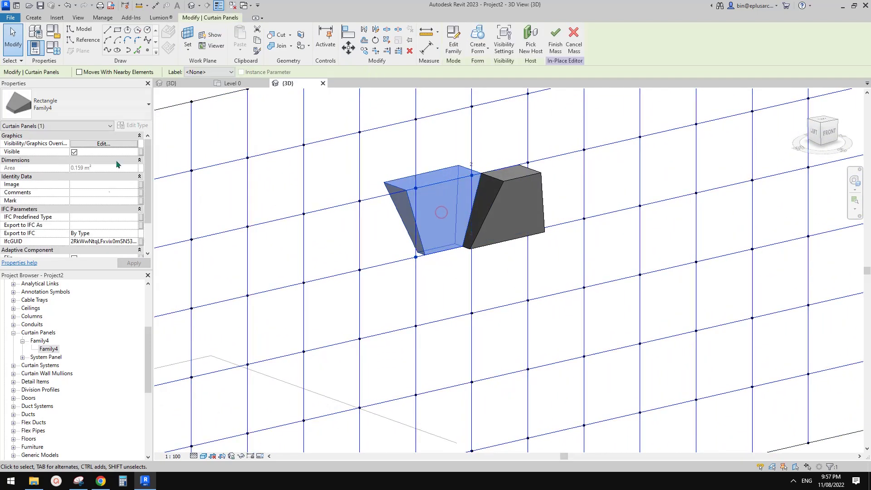
left_click(74, 226)
key("Escape")
mouse_move(543, 229)
middle_mouse_down("shift")
mouse_move(514, 225)
mouse_move(552, 237)
middle_mouse_up("shift")
- Delete both Family4 panels from the divided surface
left_click(463, 218)
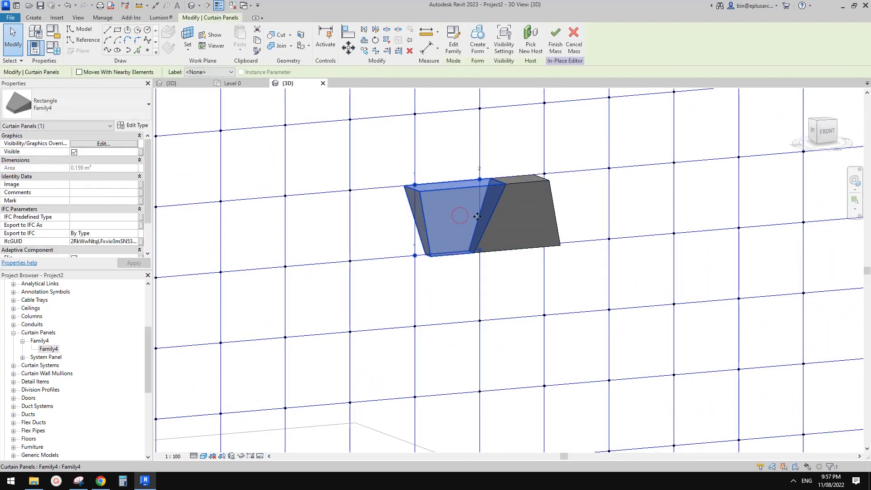
middle_click_drag(474, 214, 459, 211)
key("Delete")
left_click(510, 218)
key("Delete")
- Place a Family4 panel upside down on one cell of the empty grid, picking its nodes clockwise from the upper-left one
scroll(508, 218, "down", 3)
middle_click_drag(506, 225, 500, 232, "shift")
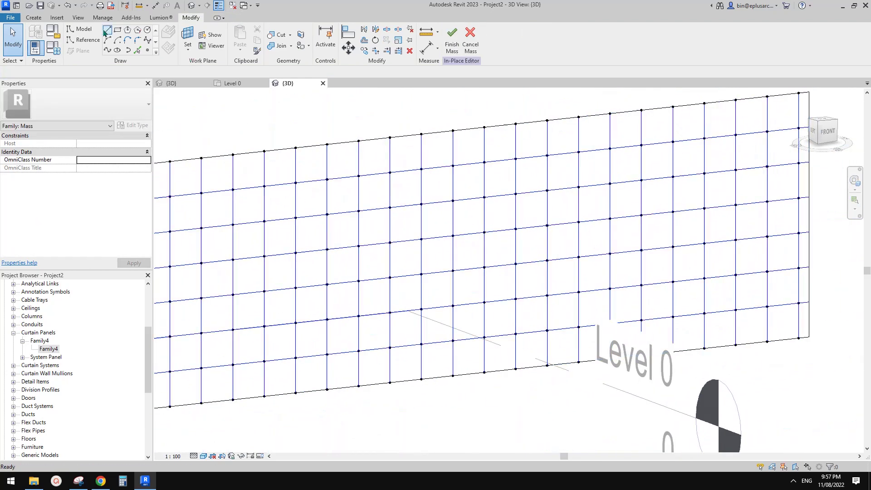
left_click(33, 18)
left_click(246, 40)
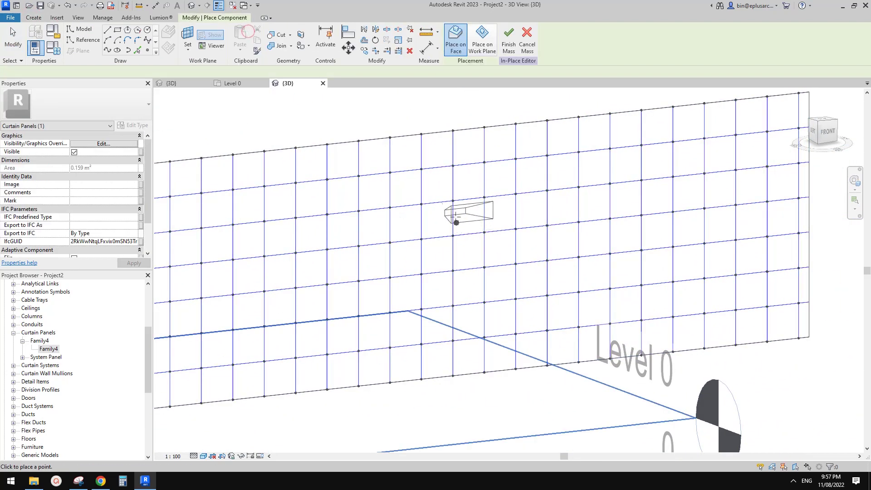
left_click(453, 201)
left_click(484, 197)
left_click(484, 232)
left_click(453, 236)
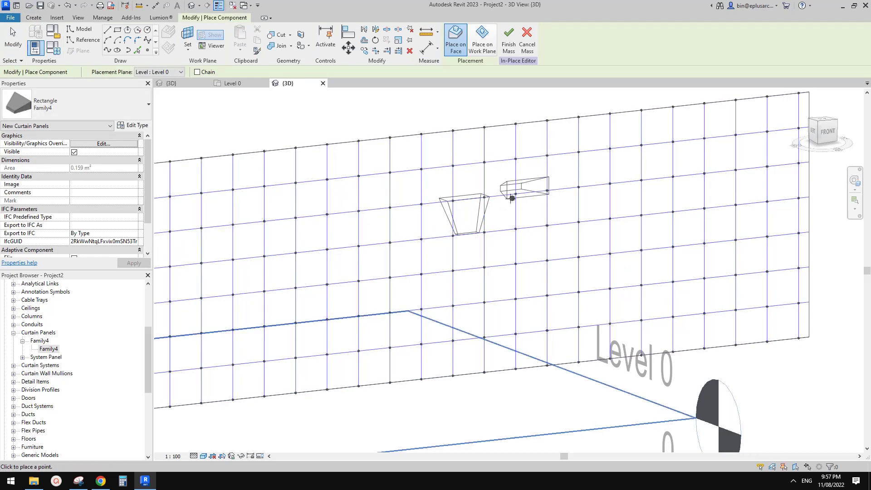
key("Escape")
scroll(472, 218, "up", 4)
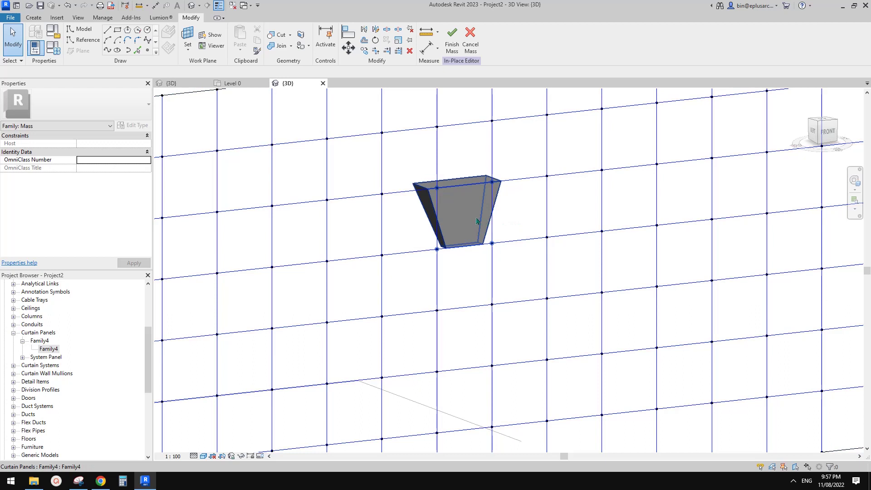
- Temporarily hide the upside-down panel, and reset the temporary hide
left_click(475, 221)
key("h")
key("h")
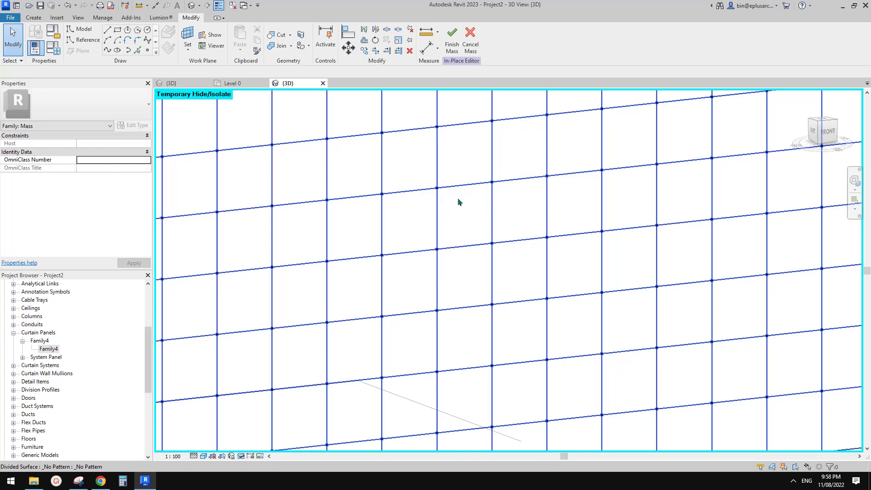
middle_click_drag(458, 202, 449, 210)
key("h")
key("r")
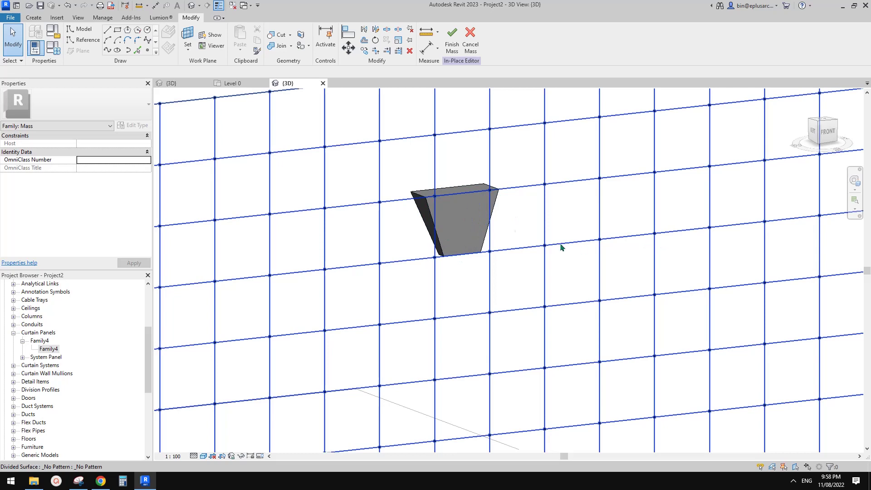
- Temporarily hide the upside-down panel to expose the grid nodes behind it
left_click(452, 217)
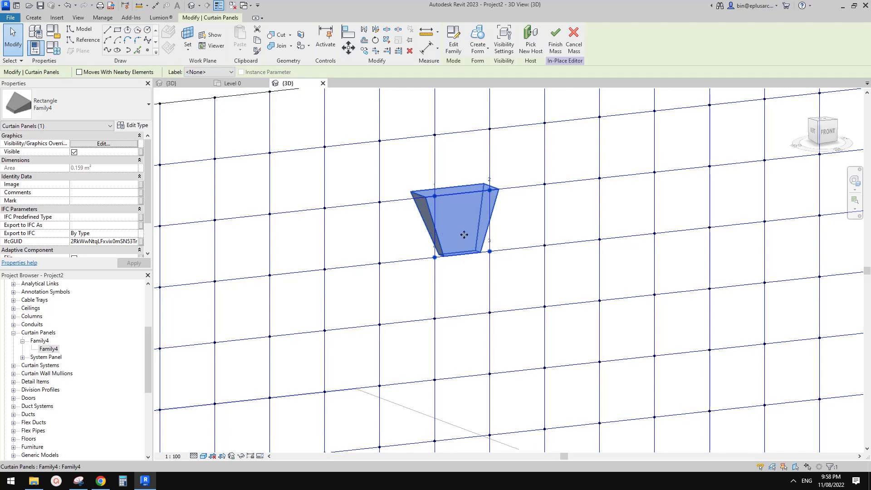
key("h")
key("h")
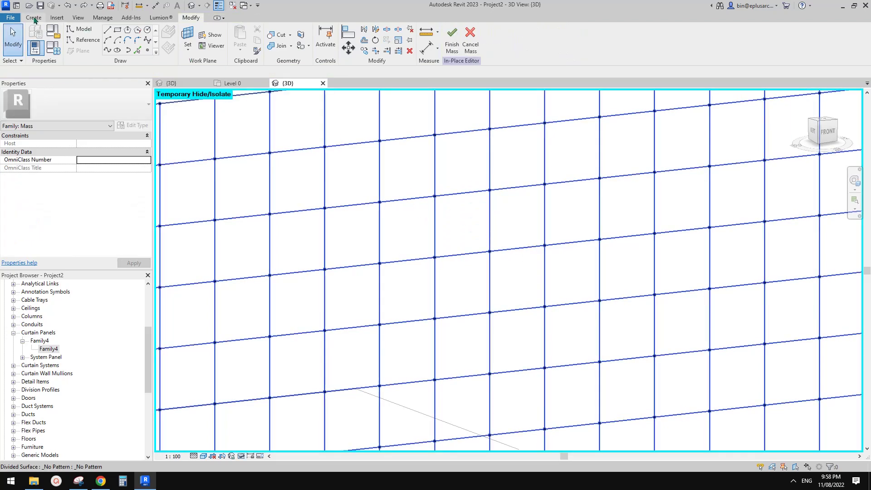
- Place an upright Family4 panel in the cell right of the hidden one, counterclockwise from their shared lower node, and restore the hidden panel
left_click(34, 18)
left_click(490, 251)
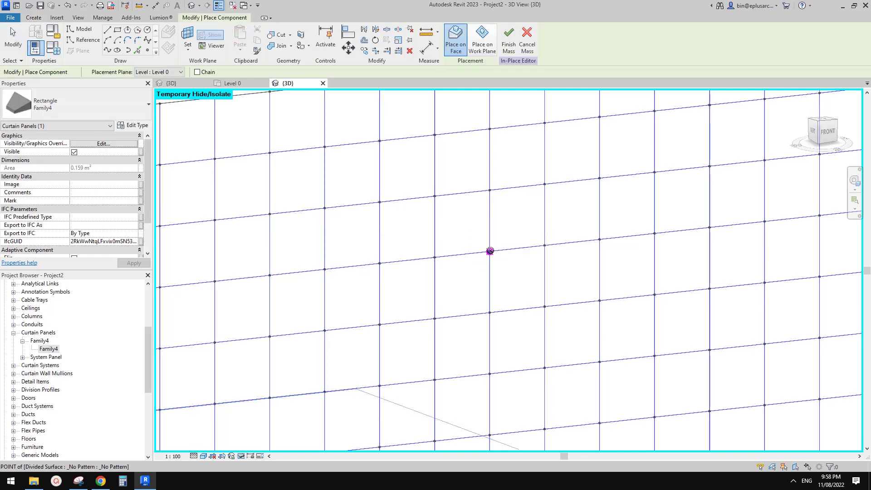
left_click(544, 246)
left_click(544, 184)
left_click(490, 190)
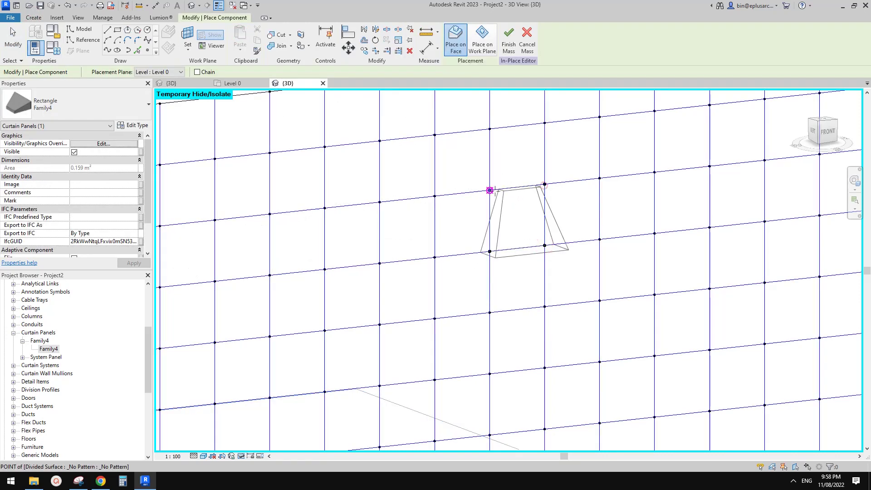
left_click(490, 190)
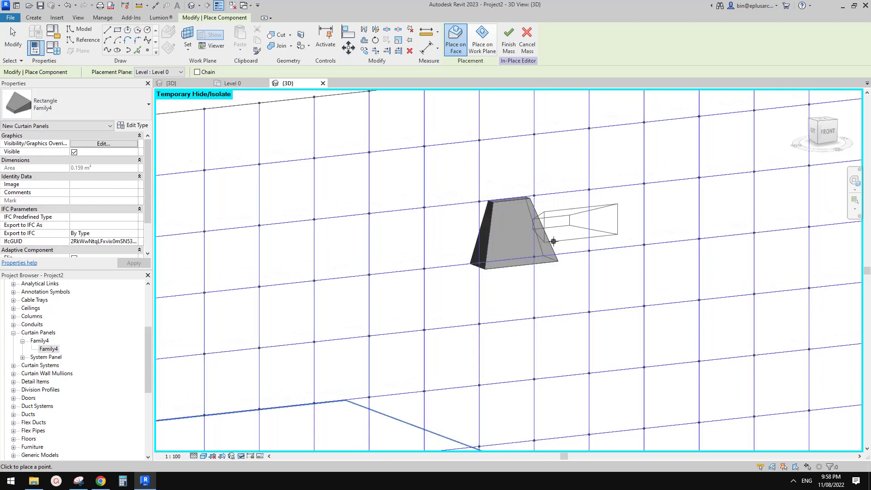
key("Escape")
key("h")
key("r")
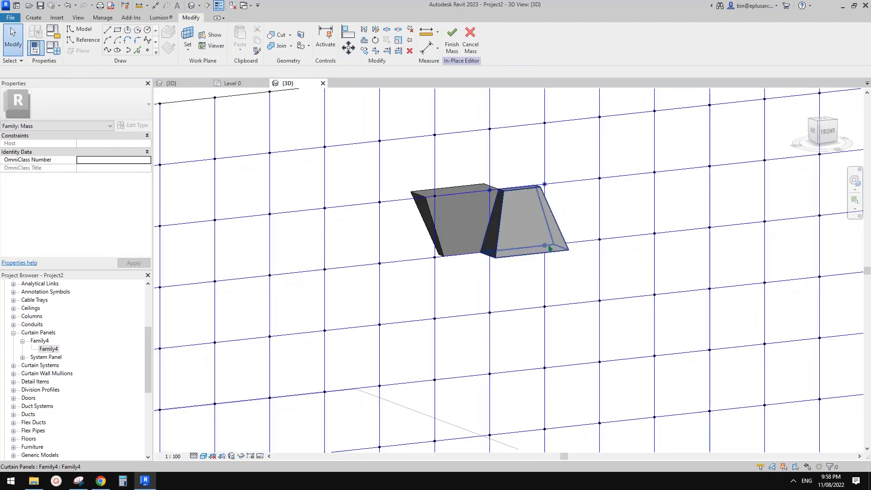
- Turn on Flip for the upside-down Family4 panel
scroll(451, 233, "up", 1)
left_click(455, 229)
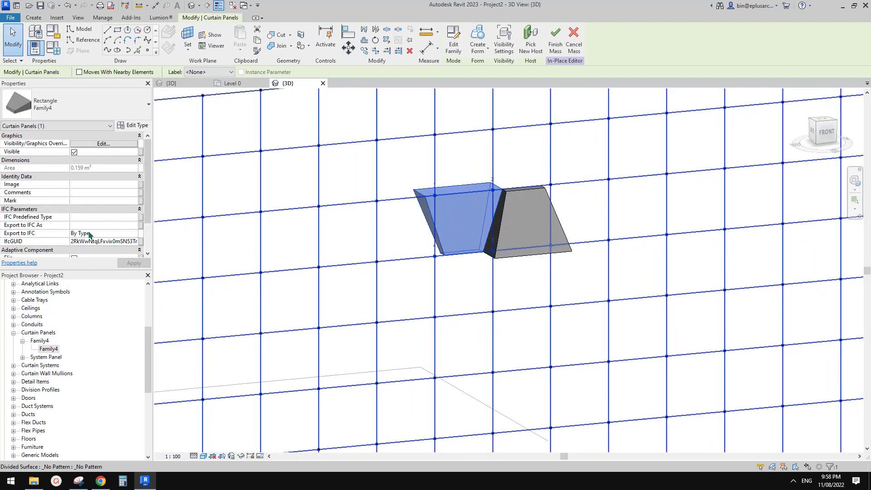
scroll(89, 233, "down", 2)
left_click(75, 226)
key("Escape")
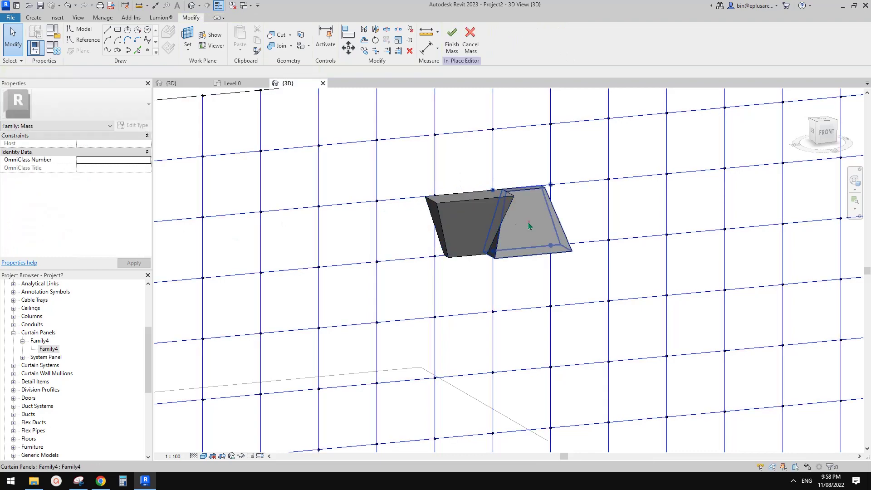
- Try to repeat the two adjacent panels across the divided surface, and undo the repeat
left_click(529, 222)
left_click(474, 218, "ctrl")
left_click(385, 39)
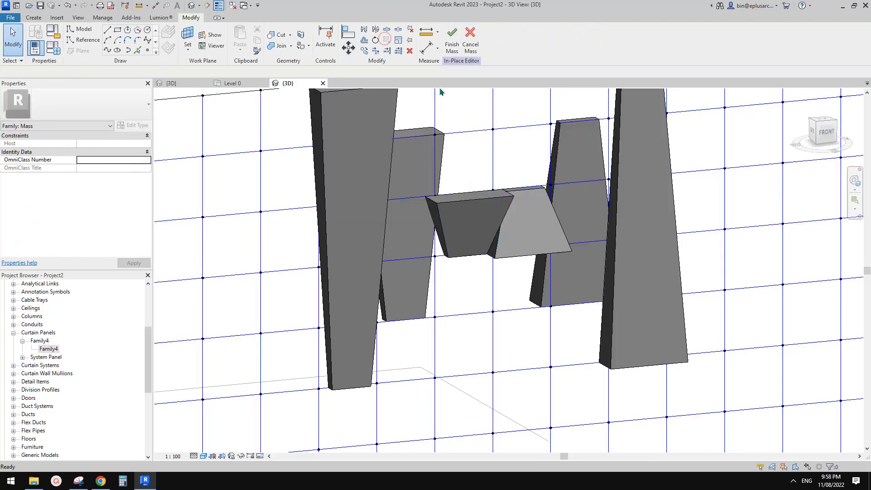
scroll(491, 121, "down", 3)
middle_click_drag(493, 175, 536, 178, "shift")
middle_click_drag(599, 181, 552, 214, "shift")
key("ctrl+z")
- Delete the upright panel to the right of the upside-down one
left_click(537, 229)
left_click(469, 218)
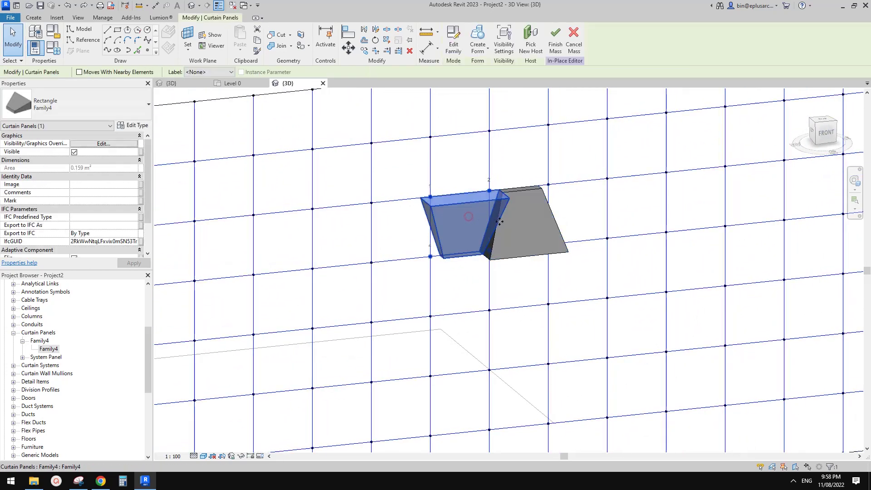
left_click(525, 223)
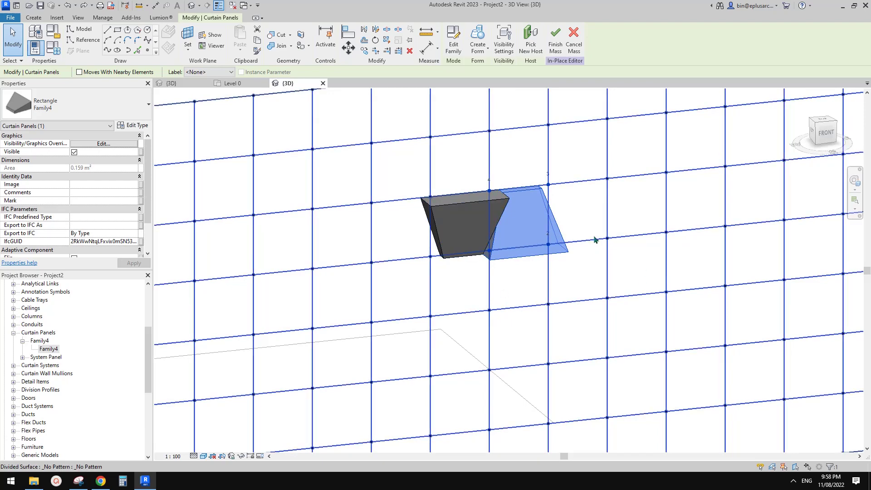
key("Delete")
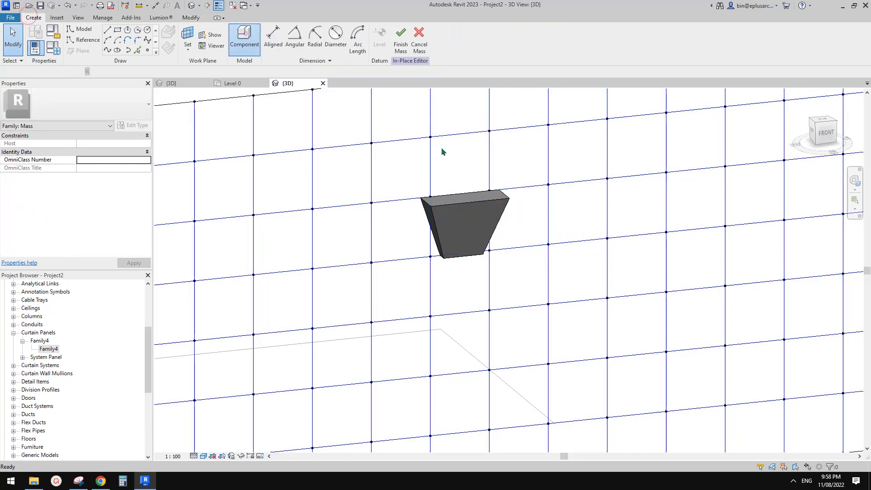
- Place a Family4 panel clockwise from the upper-left node in the cell right of the remaining one, and delete it again
left_click(489, 189)
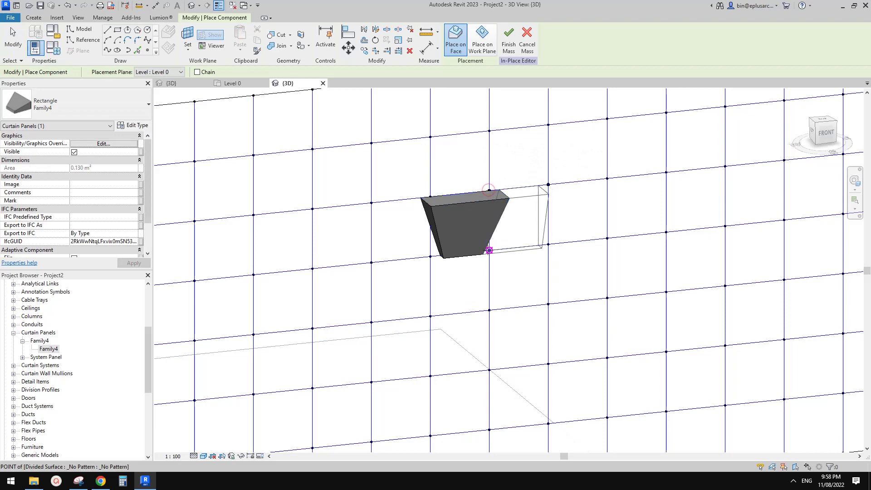
left_click(549, 244)
key("Escape")
mouse_move(511, 259)
middle_mouse_down("shift")
mouse_move(404, 239)
mouse_move(557, 237)
mouse_move(517, 238)
middle_mouse_up("shift")
left_click(528, 234)
key("Delete")
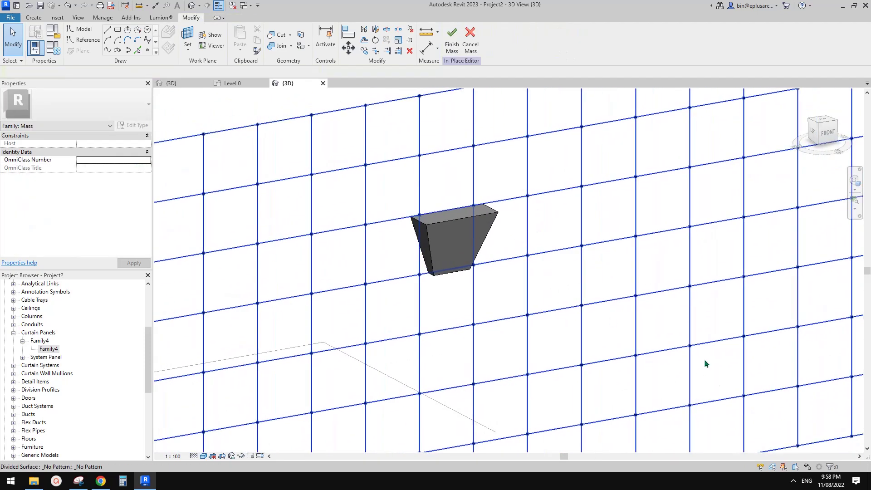
left_click(794, 484)
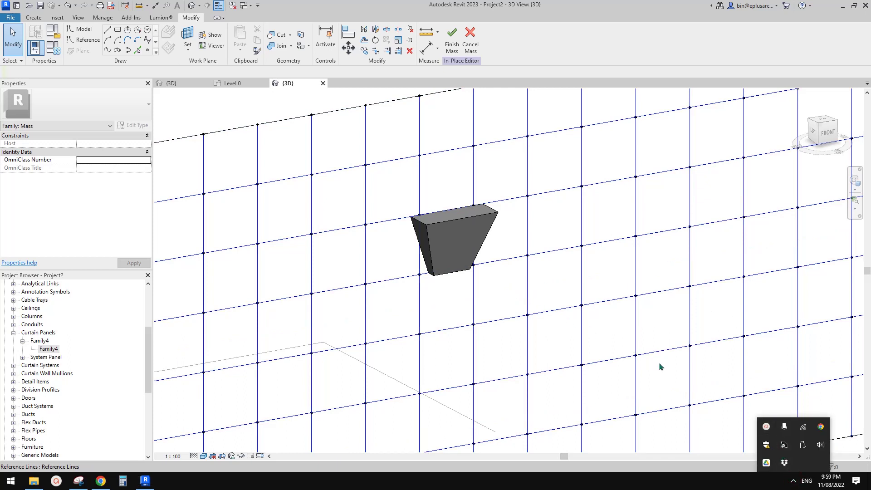
left_click(768, 427)
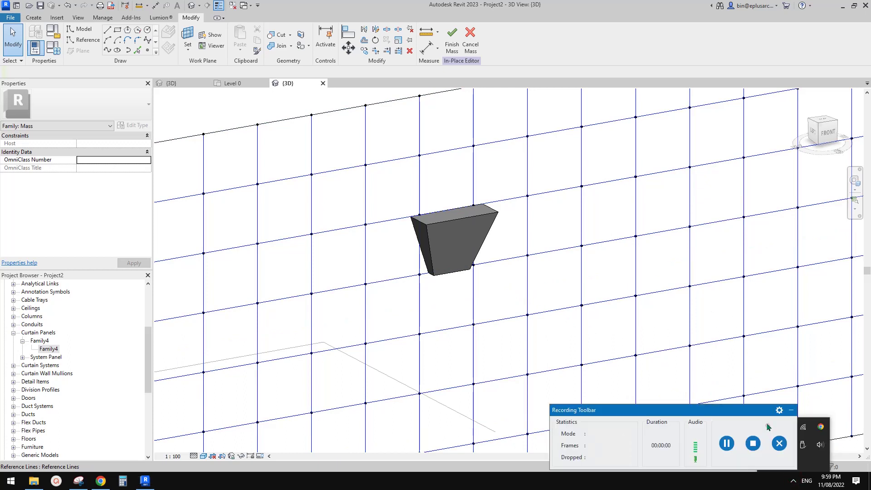
left_click(727, 447)
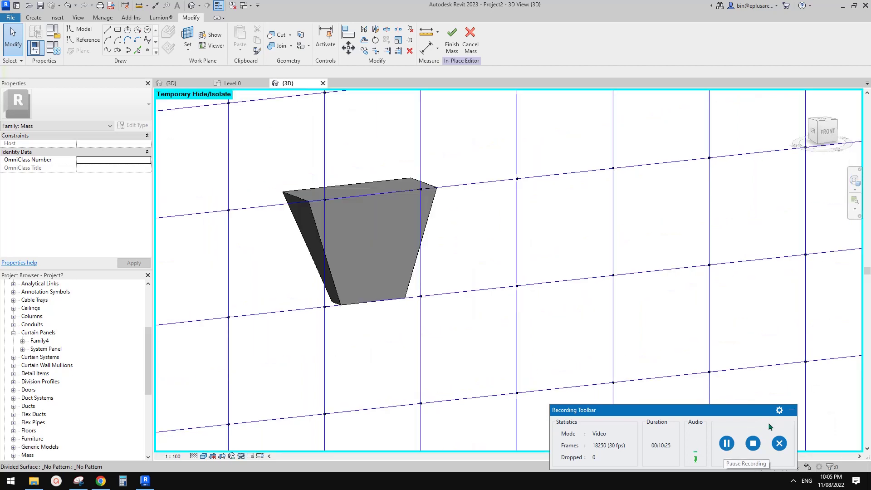
left_click(790, 412)
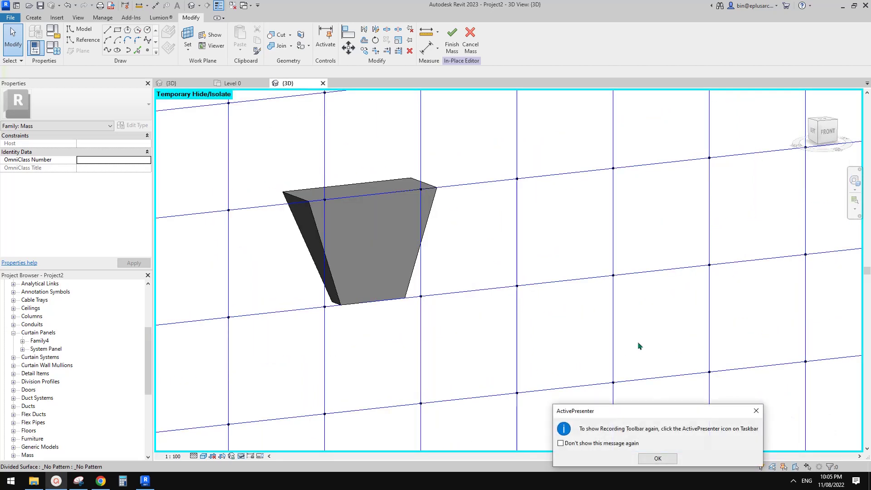
left_click(755, 411)
- Place an upright Family4 panel in the cell right of the upside-down one, picking nodes counterclockwise from their shared lower node
scroll(506, 275, "up", 4)
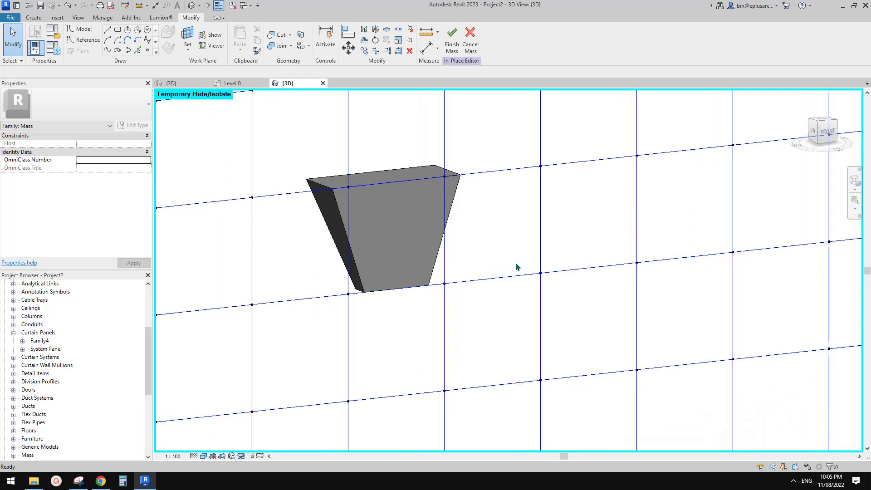
left_click(439, 239)
key("Escape")
middle_click_drag(433, 232, 444, 239)
left_click(430, 237)
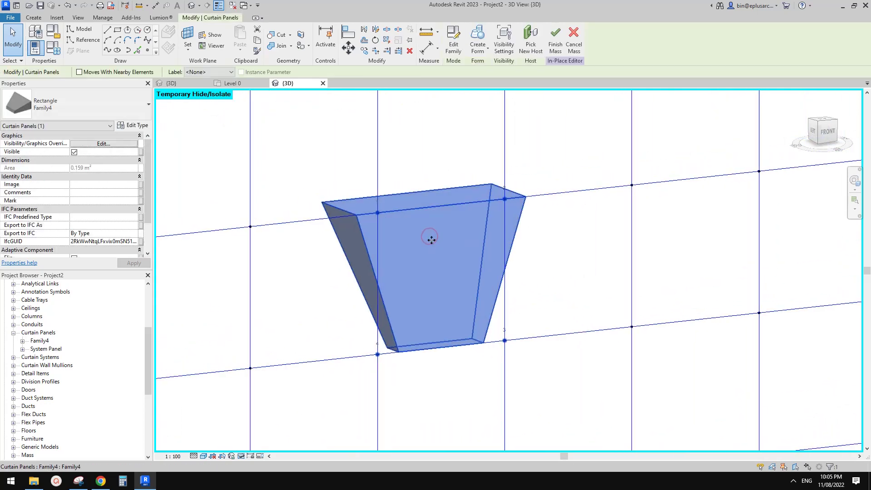
left_click(30, 17)
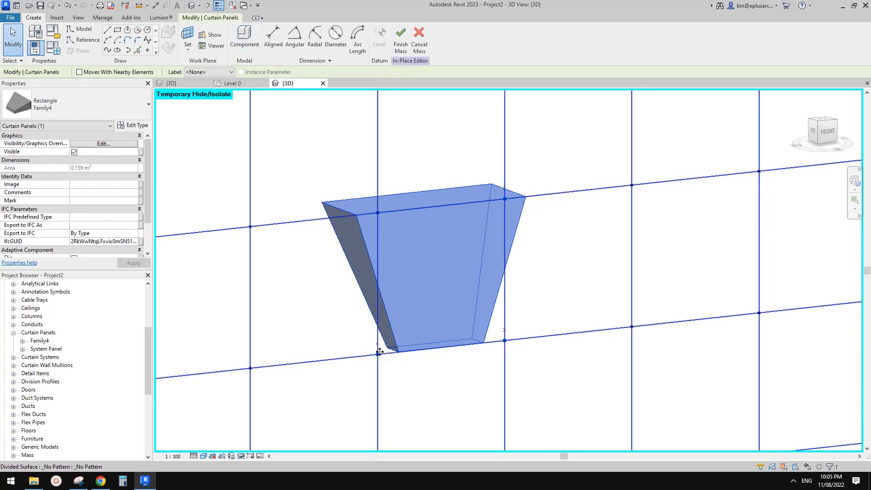
left_click(244, 36)
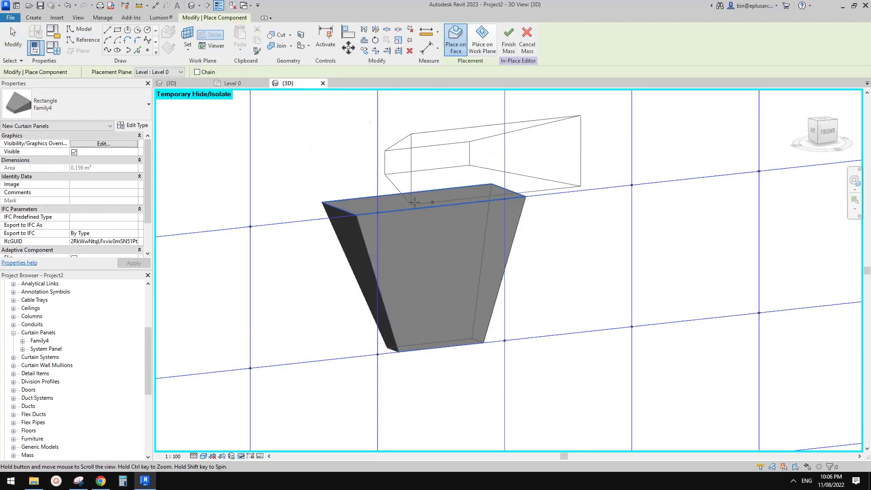
left_click(474, 340)
left_click(602, 325)
left_click(601, 183)
left_click(477, 198)
key("Escape")
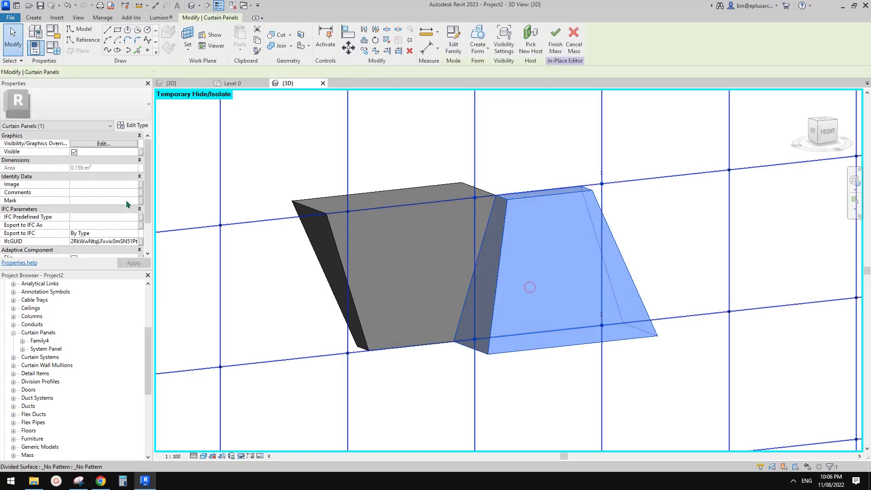
- Turn on Flip for the new upright panel beside the upside-down one
scroll(127, 204, "down", 1)
left_click(74, 225)
scroll(601, 184, "down", 1)
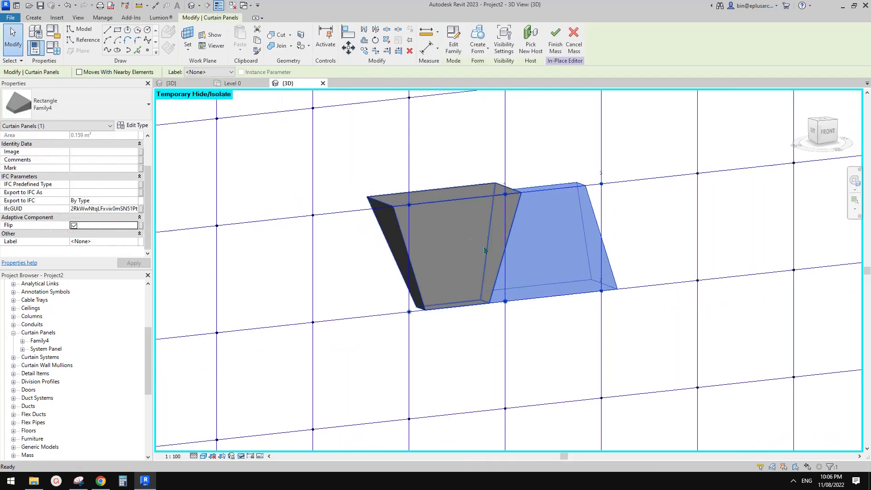
key("Escape")
- Try to repeat the upside-down and flipped upright panels across the surface, and undo the repeat
left_click(465, 233)
left_click(549, 241, "ctrl")
left_click(375, 40)
scroll(641, 228, "down", 2)
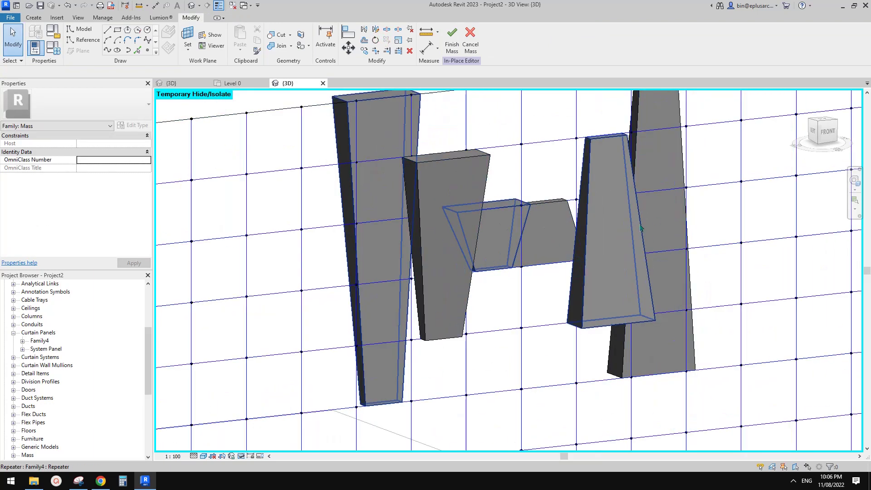
scroll(641, 228, "down", 1)
middle_click_drag(574, 247, 590, 243, "shift")
key("ctrl+z")
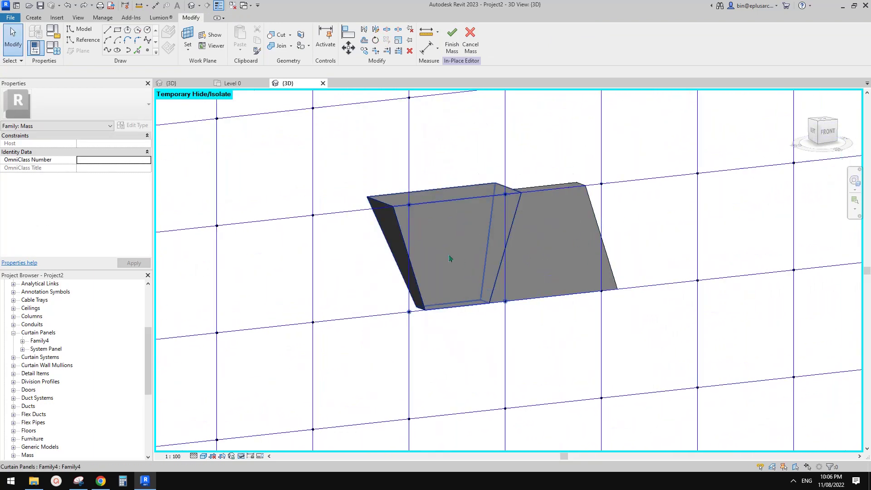
scroll(449, 257, "up", 2)
middle_click_drag(450, 258, 439, 210)
left_click(442, 185)
scroll(442, 196, "down", 1)
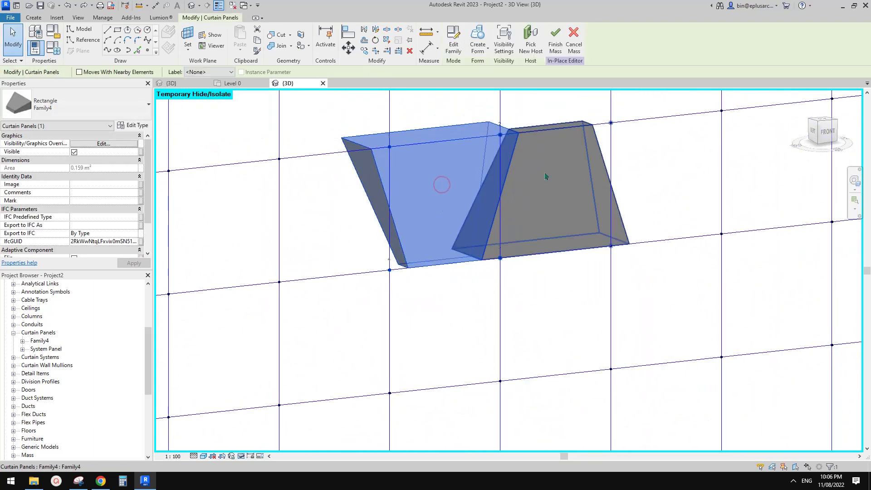
left_click(38, 18)
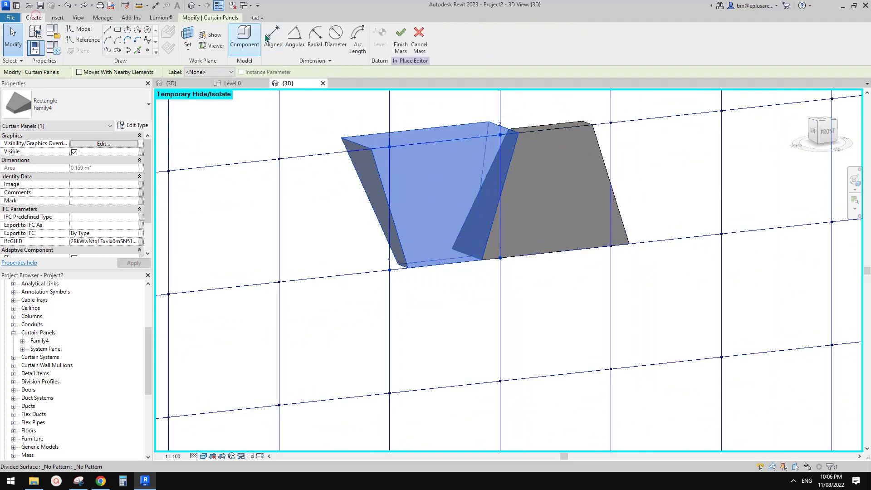
left_click(244, 39)
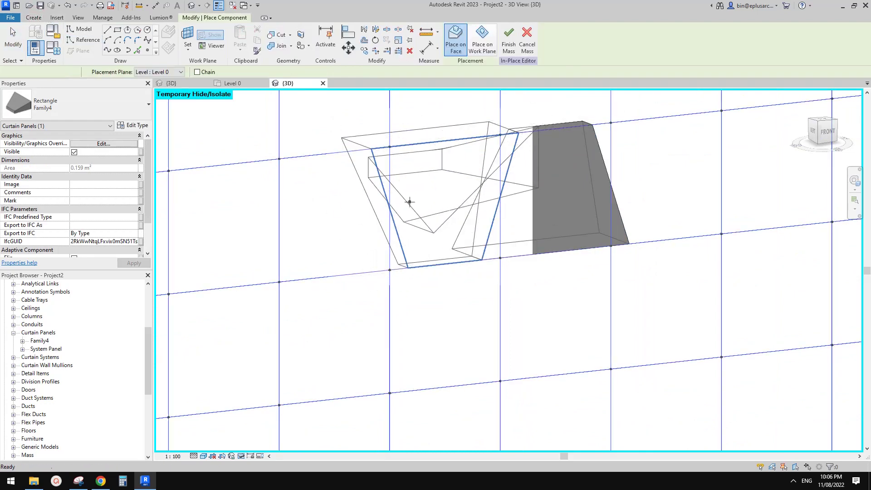
key("Escape")
- Place an upside-down Family4 panel in the cell directly below the existing upside-down one, picking nodes clockwise from the upper-left one
left_click(433, 193)
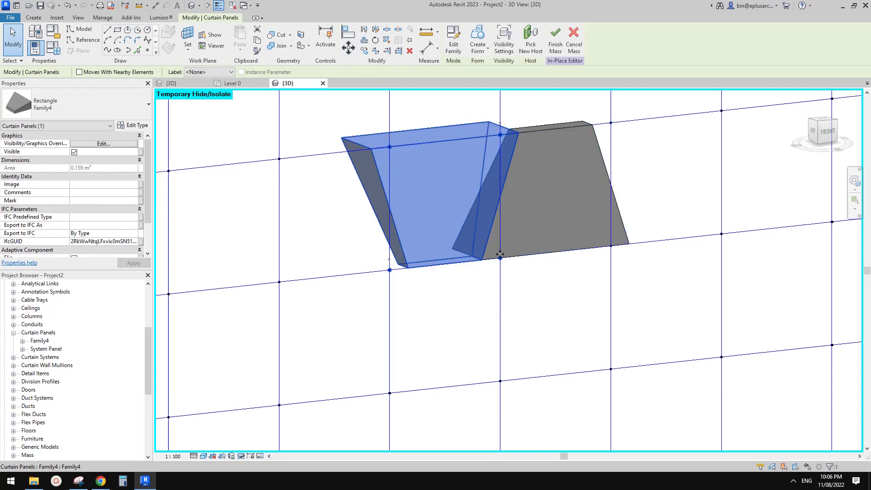
left_click(34, 17)
left_click(237, 41)
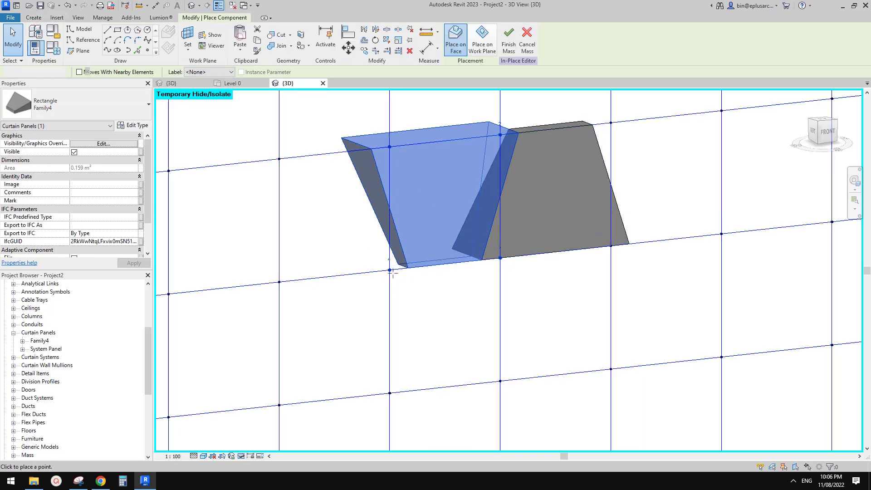
left_click(500, 258)
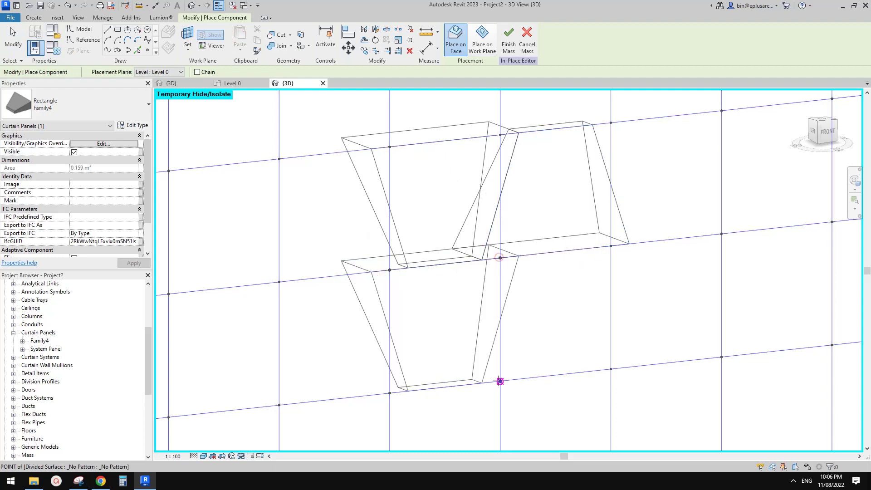
left_click(500, 381)
key("Escape")
key("Escape")
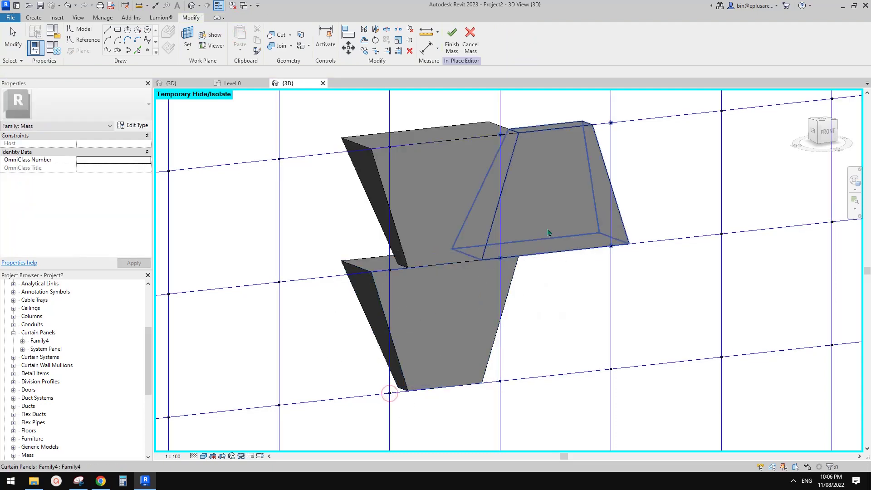
- Place an upright Family4 panel in the cell below the existing upright one, picking nodes counterclockwise from the lower-left one
left_click(550, 234)
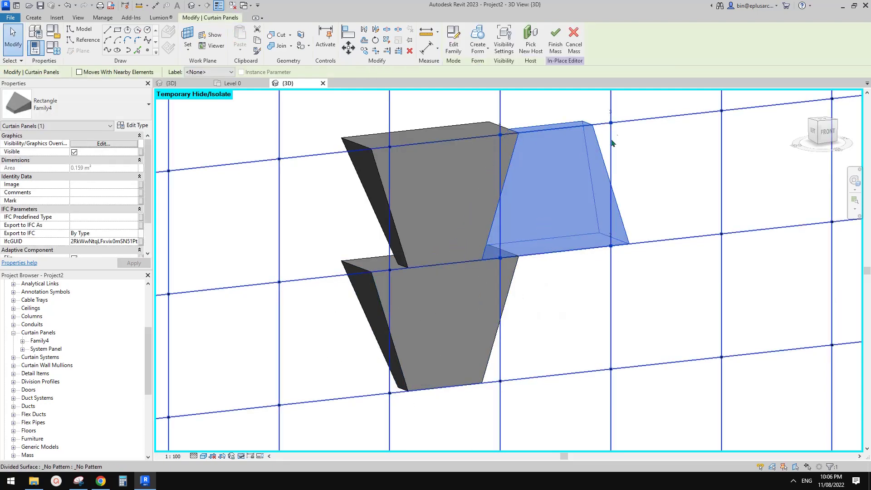
left_click(34, 17)
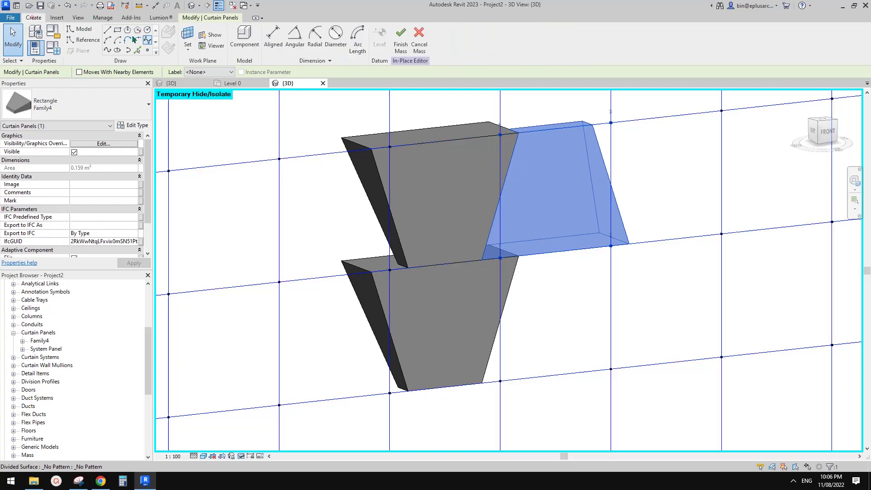
left_click(239, 40)
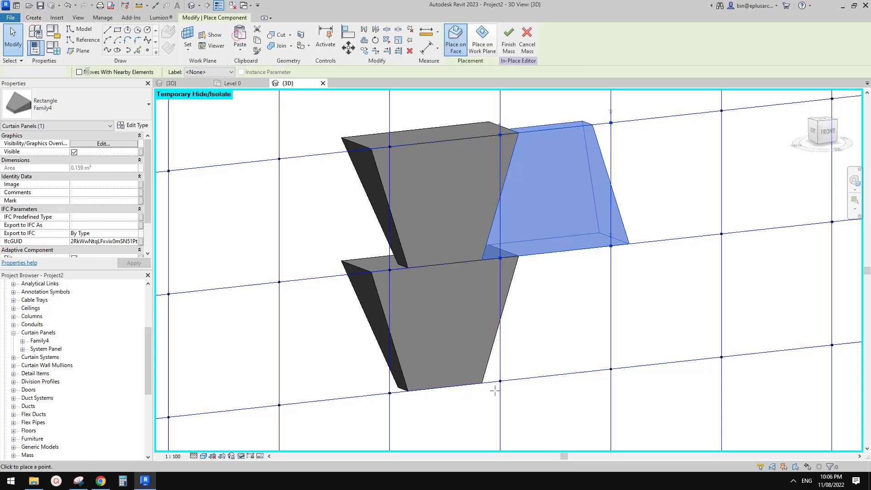
left_click(608, 371)
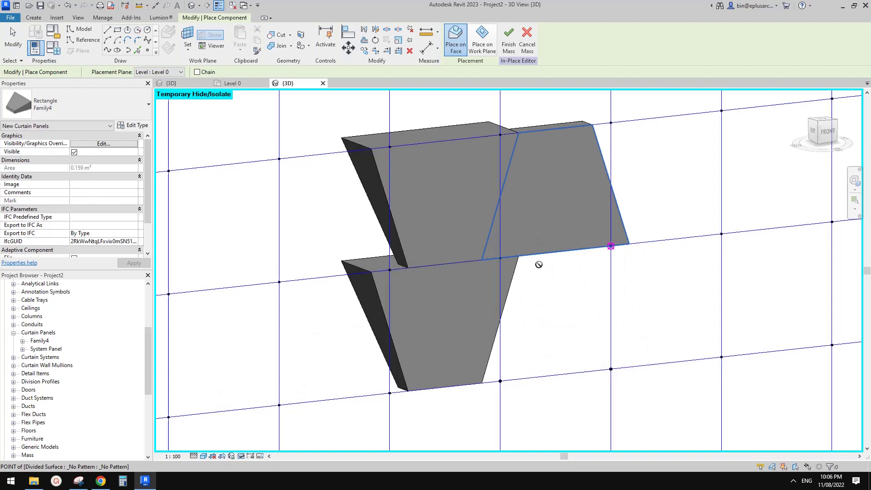
left_click(501, 259)
key("Escape")
key("Escape")
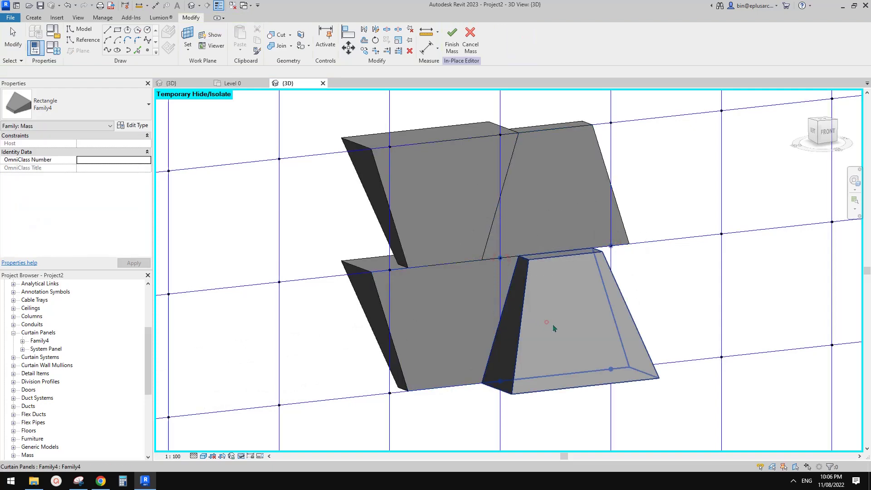
- Turn on Flip for the upright panel in the lower row
left_click(549, 325)
left_click(75, 226)
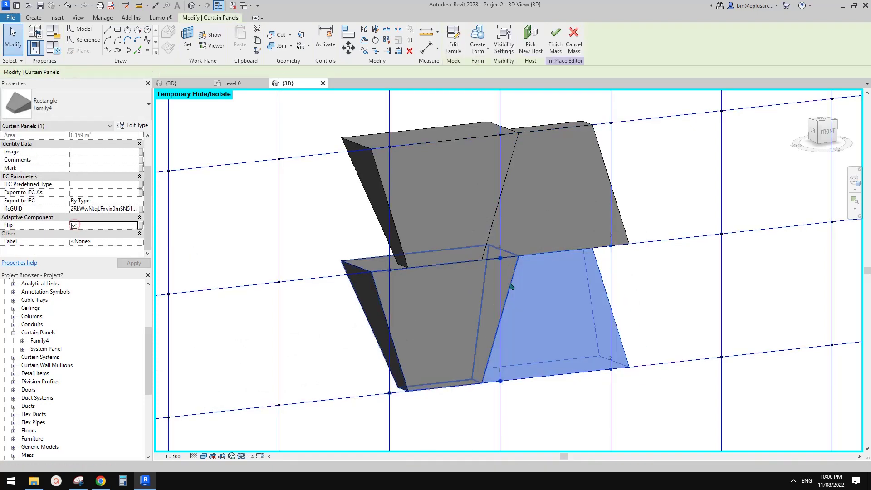
key("Escape")
- Select all four panels of the two-by-two block and repeat them across the whole divided surface
scroll(537, 292, "down", 2)
left_click(550, 306)
left_click(462, 306, "ctrl")
left_click(460, 210, "ctrl")
left_click(546, 217, "ctrl")
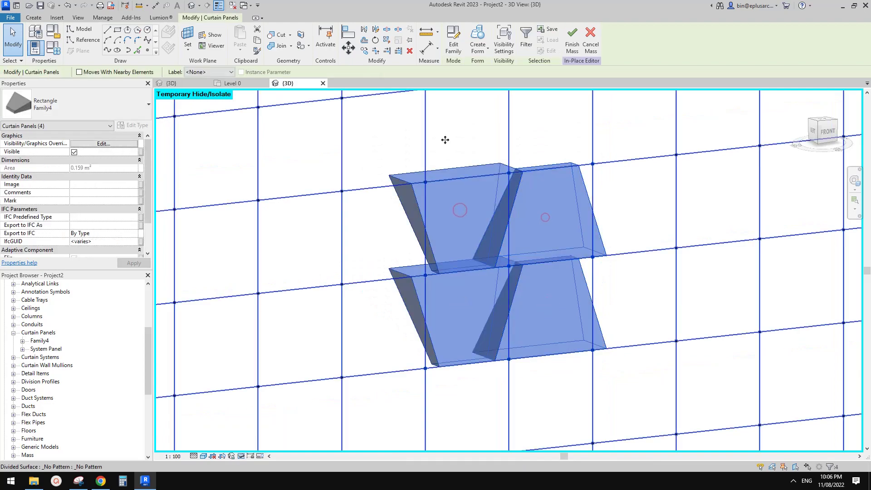
left_click(387, 41)
scroll(482, 189, "down", 5)
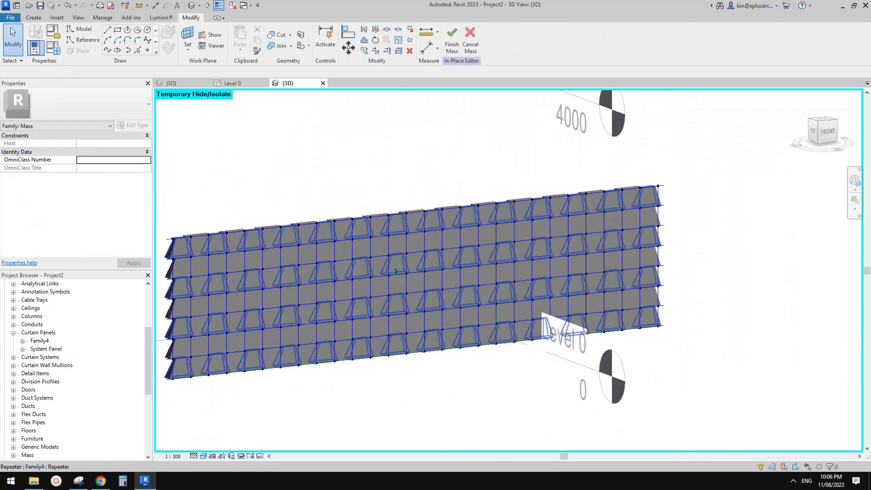
- Examine the repeated panels from the back and front of the wall, closing the inactive views along the way
middle_click_drag(395, 271, 510, 279, "shift")
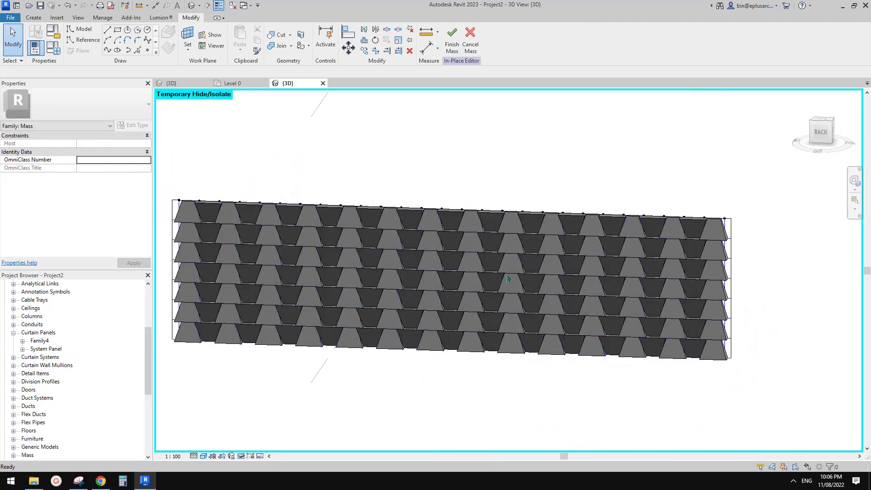
scroll(502, 335, "up", 3)
middle_click_drag(502, 336, 377, 313, "shift")
scroll(444, 298, "down", 2)
middle_click_drag(445, 298, 408, 283, "shift")
left_click(235, 7)
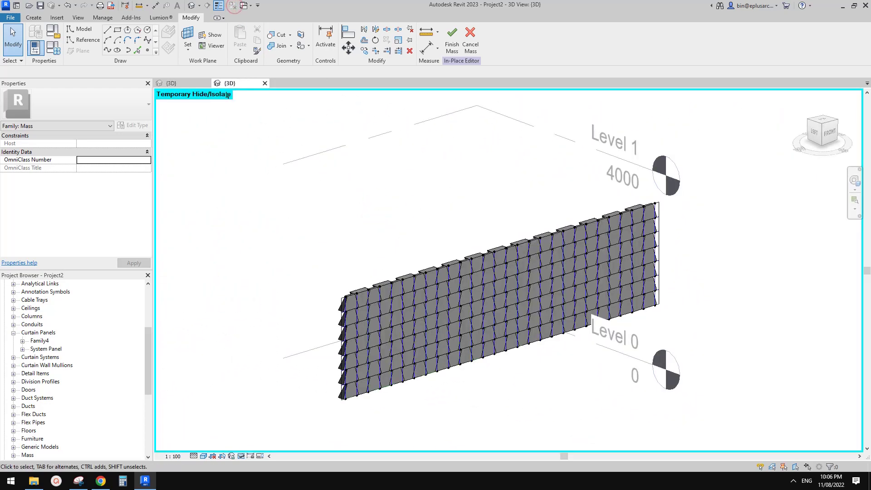
middle_click_drag(481, 307, 466, 284, "shift")
scroll(504, 285, "up", 5)
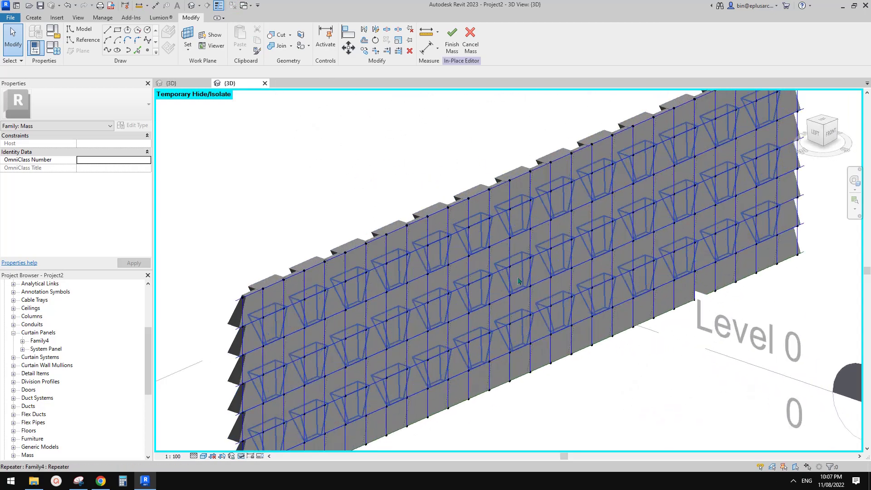
scroll(504, 286, "up", 4)
left_click(480, 242)
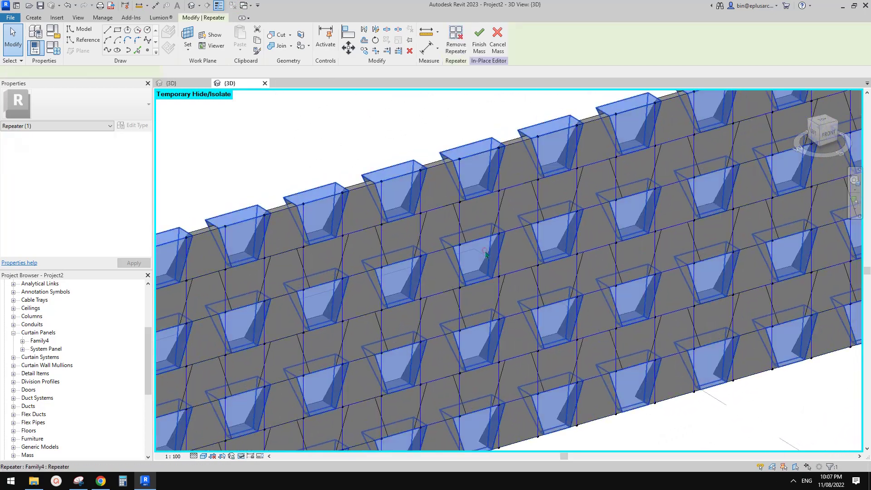
- Check the Orients to setting of placement points 4 and 1 in the curtain panel family
left_click(183, 84)
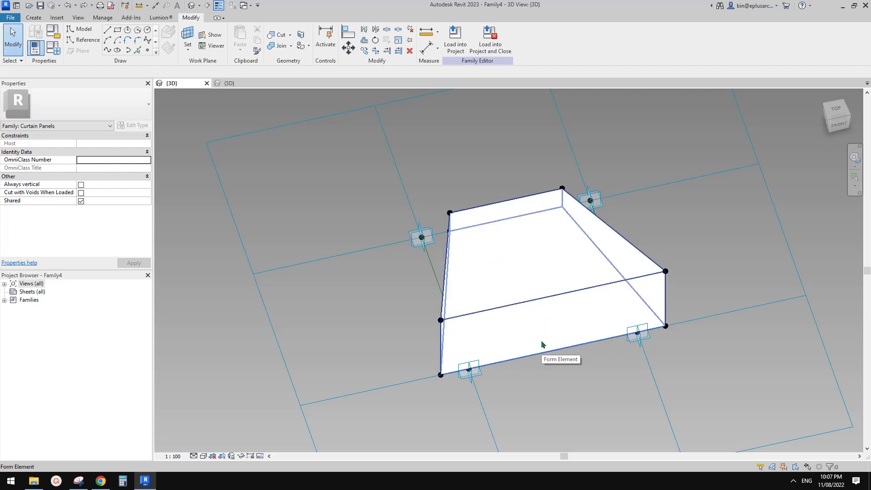
middle_click_drag(590, 269, 568, 270)
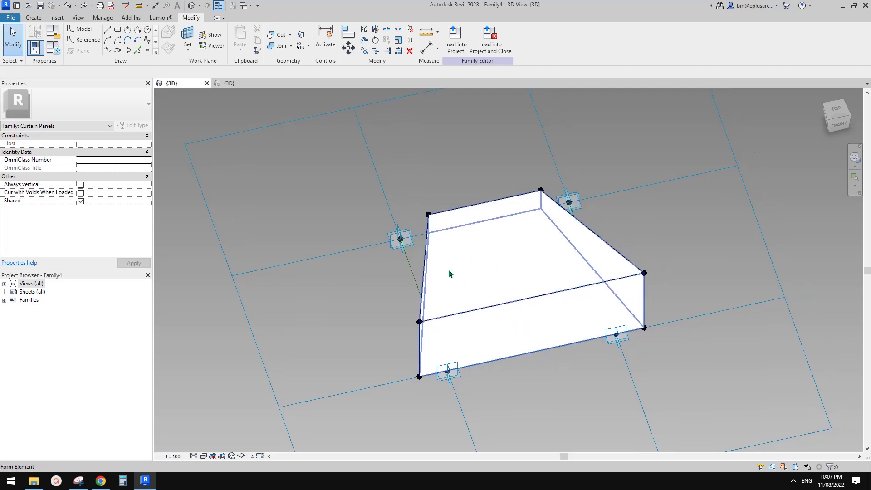
left_click(411, 248)
scroll(90, 229, "down", 1)
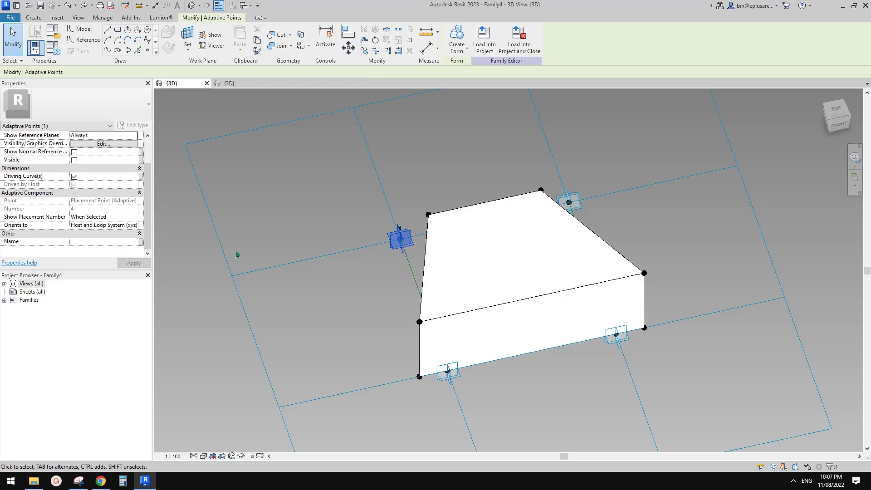
left_click(458, 376)
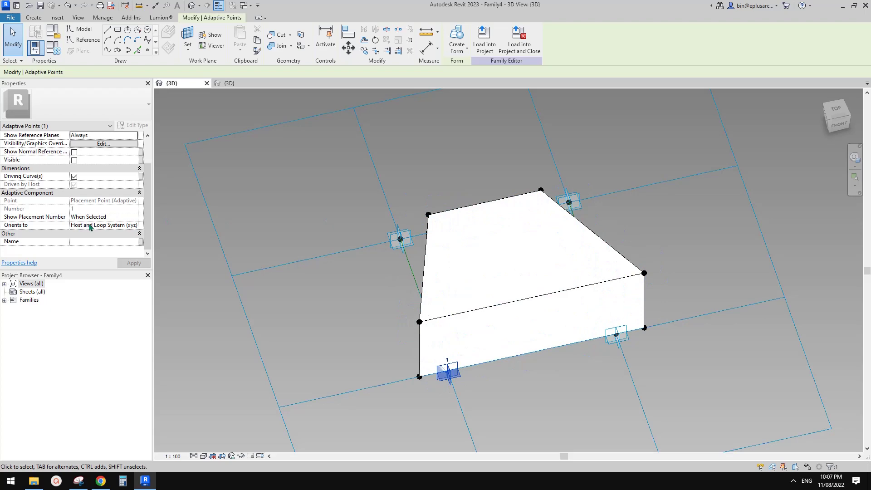
- Return to the project and examine the upright and upside-down panels across the repeated wall
left_click(229, 83)
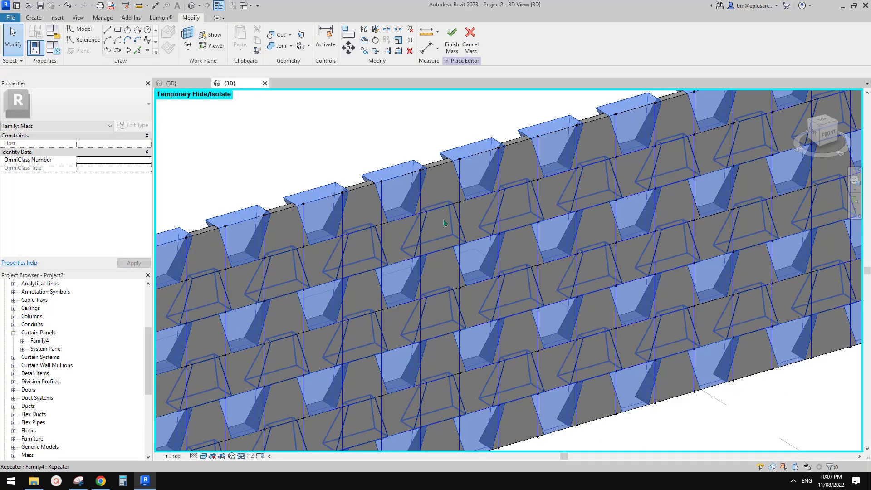
scroll(447, 229, "down", 2)
middle_click_drag(484, 276, 461, 283)
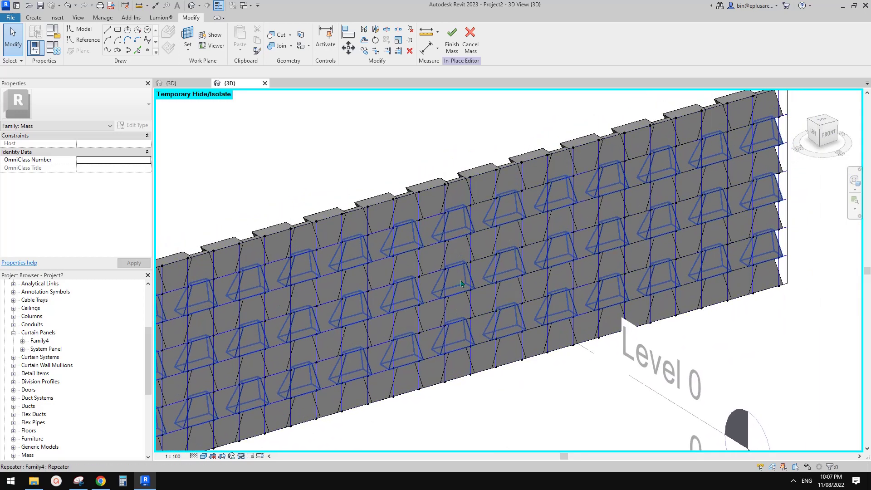
double_click(467, 286)
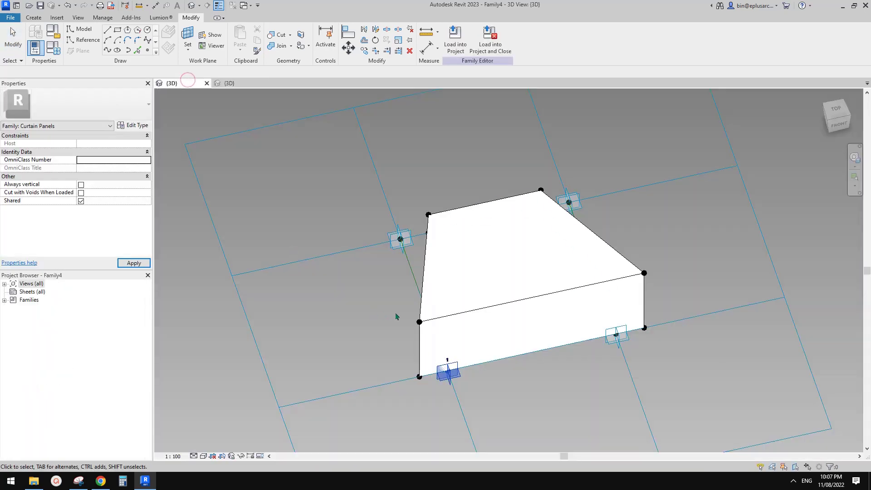
- Set all four adaptive placement points of the curtain panel family to orient to Instance (xyz)
left_click(463, 381)
left_click(135, 250)
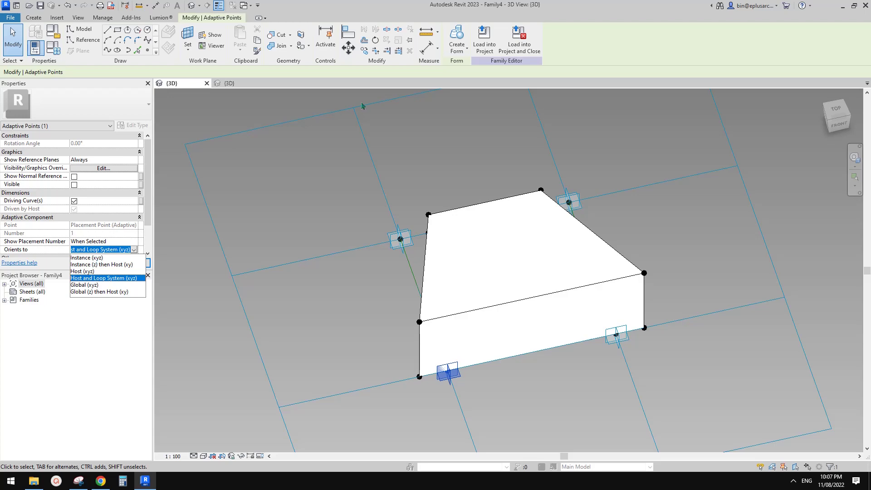
left_click(515, 348)
left_click(583, 364)
left_click(459, 378)
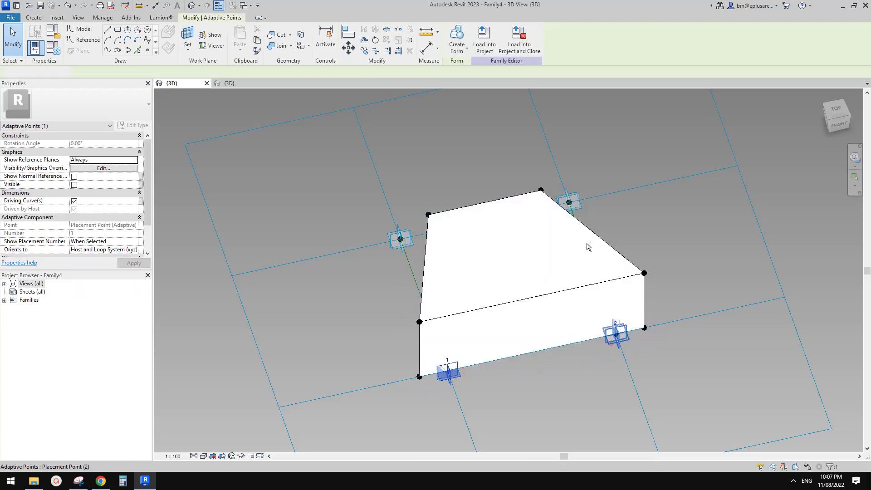
left_click(580, 206, "ctrl")
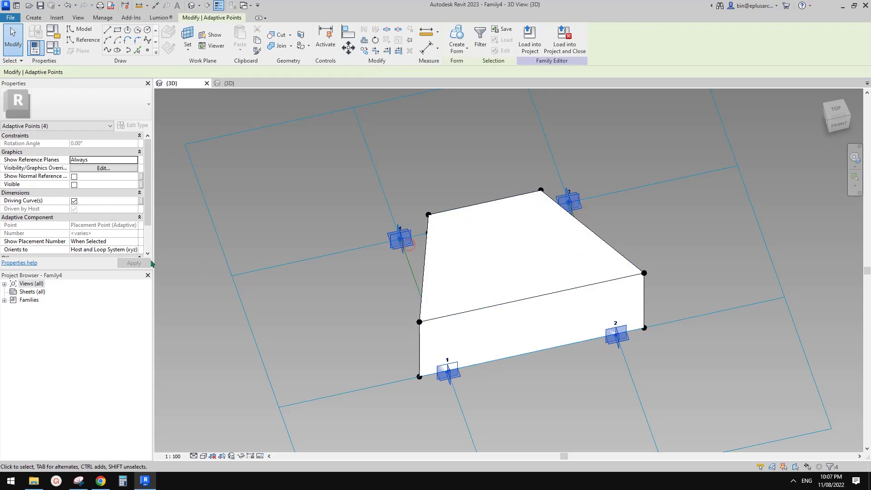
left_click(134, 252)
left_click(89, 258)
middle_click_drag(346, 228, 330, 235)
left_click(315, 300)
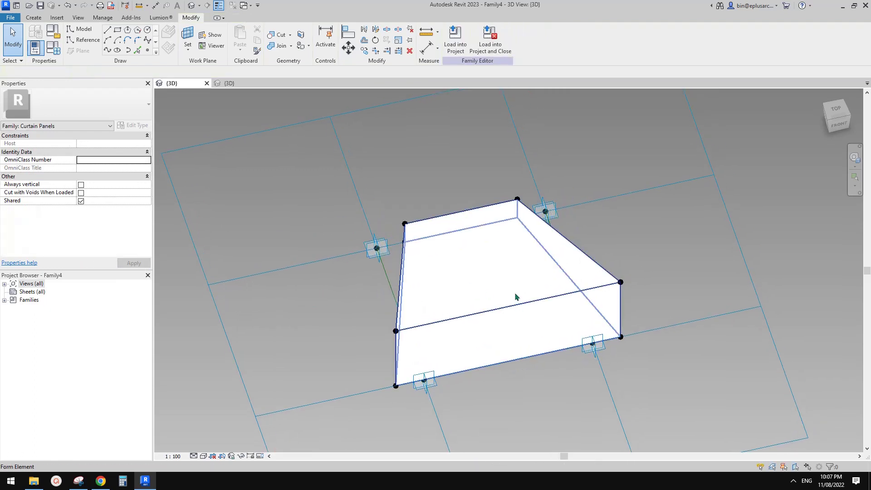
- Load the edited Family4 into the project, overwriting the existing version
middle_click_drag(256, 187, 255, 189)
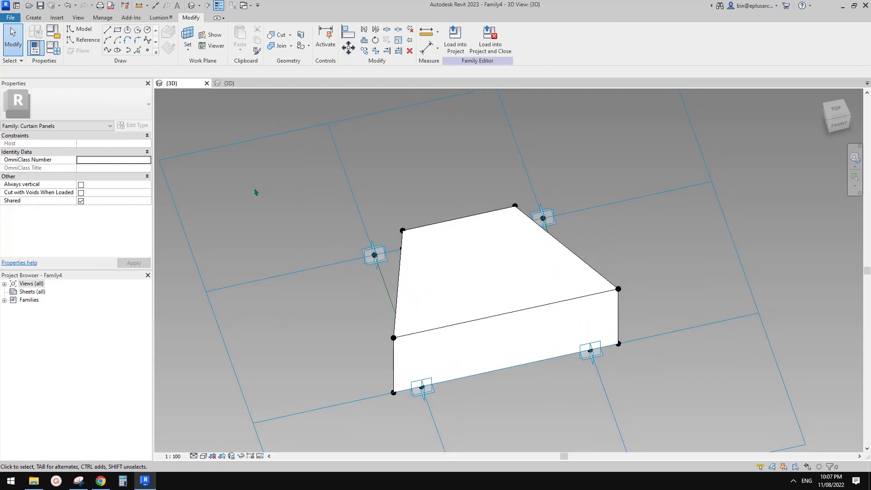
left_click(445, 49)
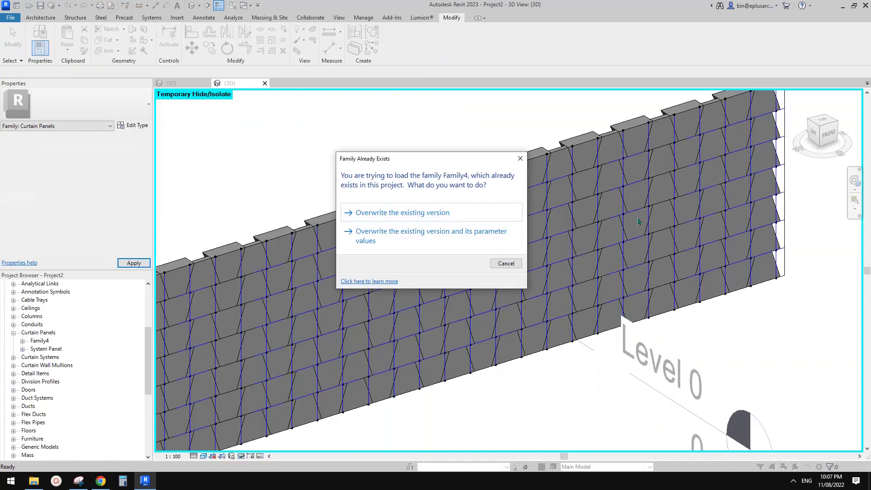
left_click(413, 214)
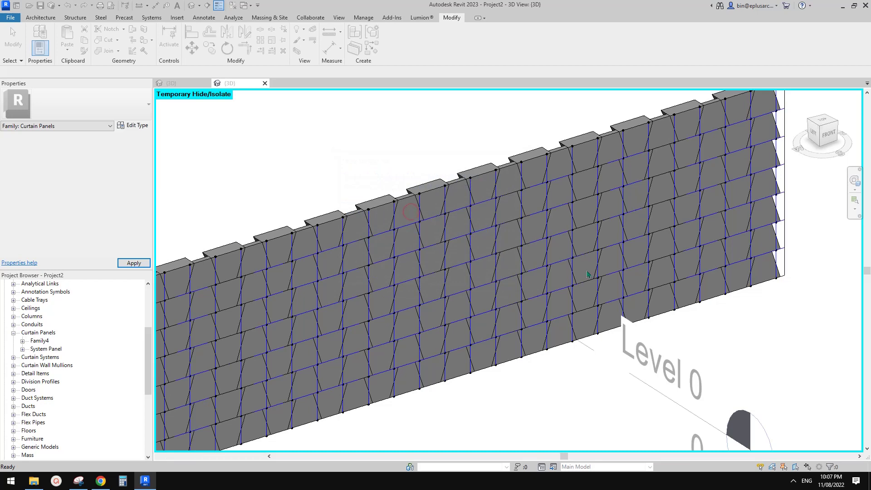
scroll(466, 249, "down", 3)
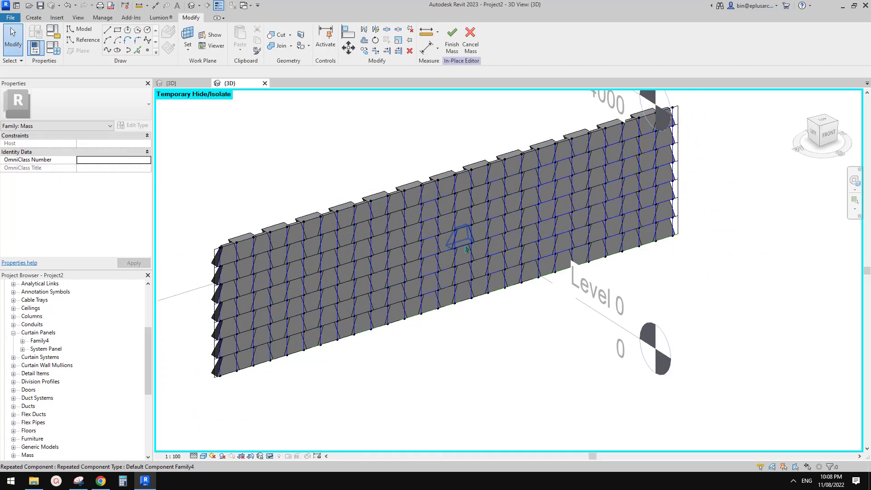
- Draw a reference line about 3380 mm long on Level 0 in front of the wall and create a surface form from it
middle_click_drag(466, 248, 483, 168)
left_click(78, 41)
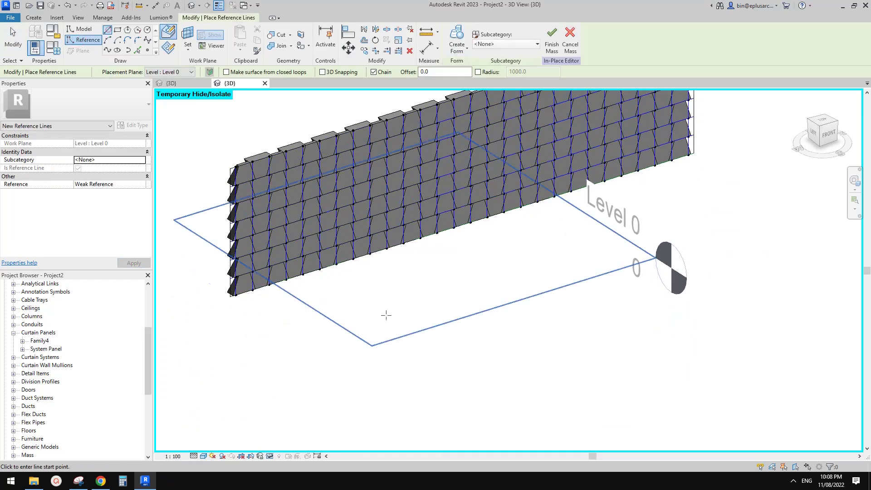
left_click(569, 275)
key("Escape")
key("Escape")
left_click(522, 300)
left_click(457, 41)
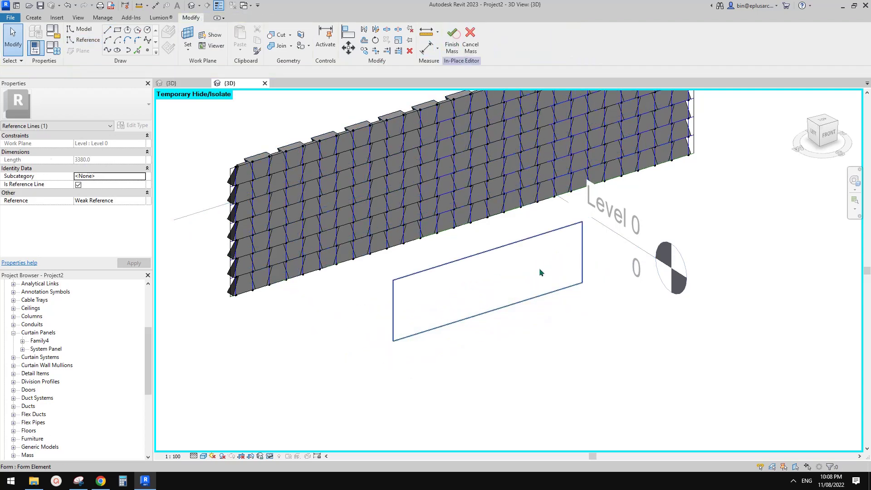
- Set the new form's positive offset to 2100 mm
scroll(508, 263, "up", 2)
left_click(475, 249)
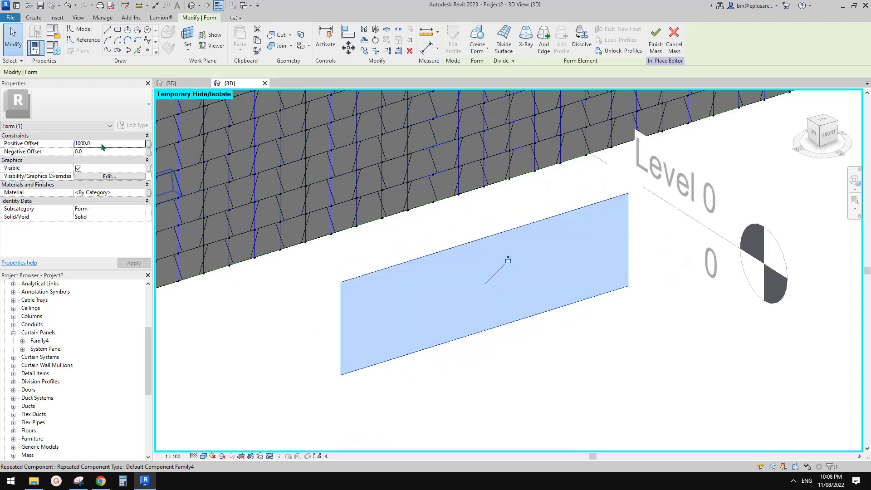
left_click(112, 144)
type("2100")
key("Return")
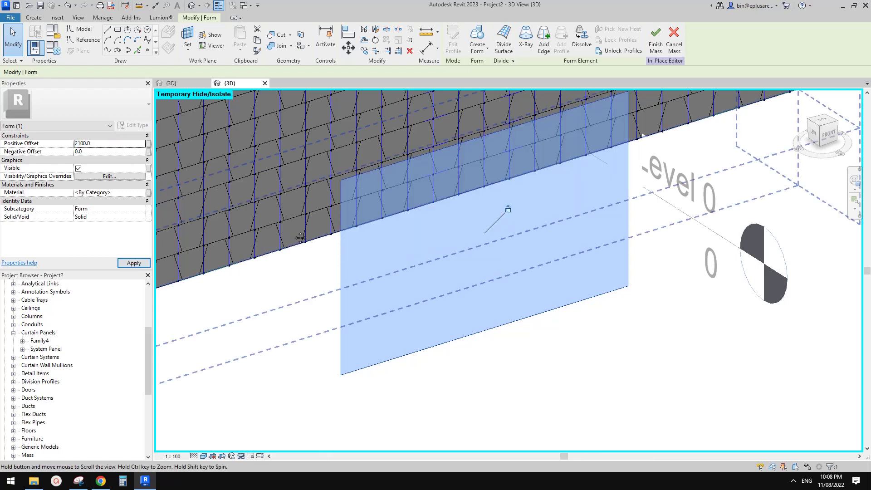
- Divide the new surface with U and V grids laid out at a fixed distance of 300 mm
left_click(504, 38)
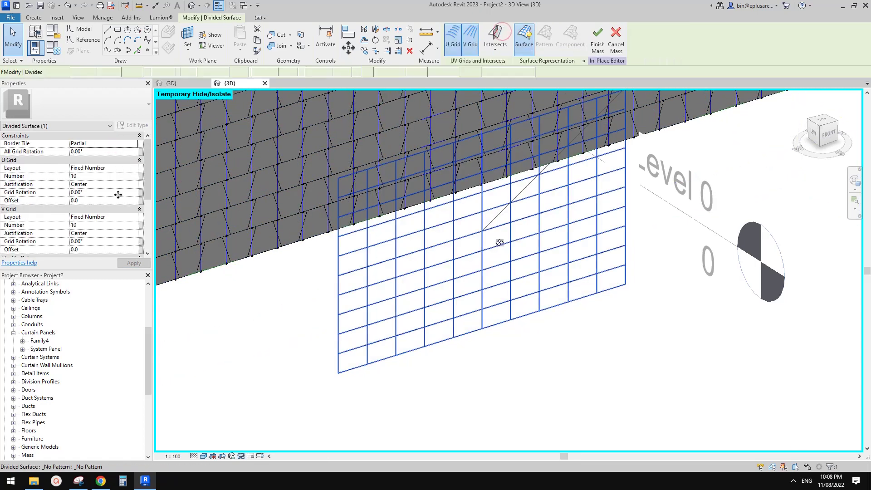
left_click(133, 168)
left_click(97, 183)
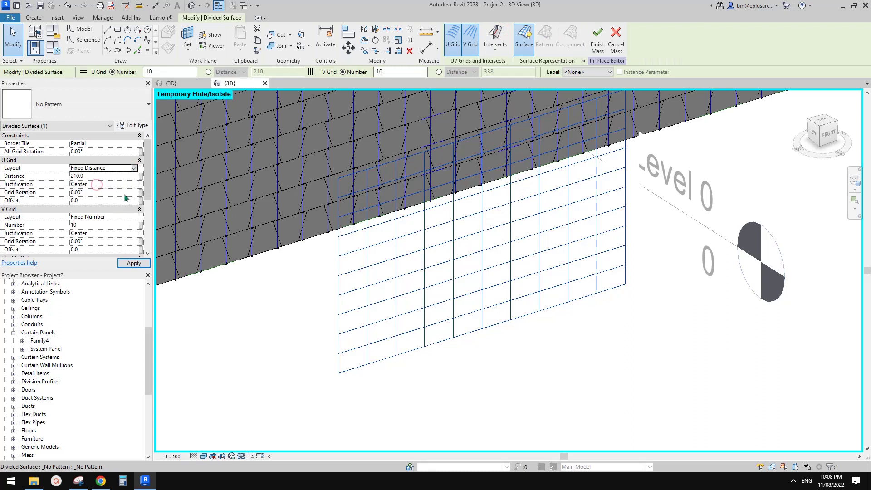
left_click(135, 218)
left_click(97, 230)
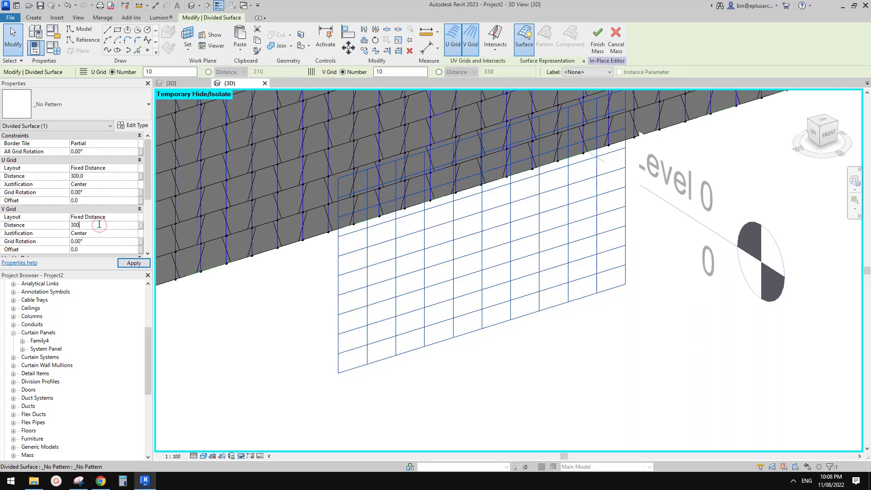
middle_click_drag(333, 295, 368, 342)
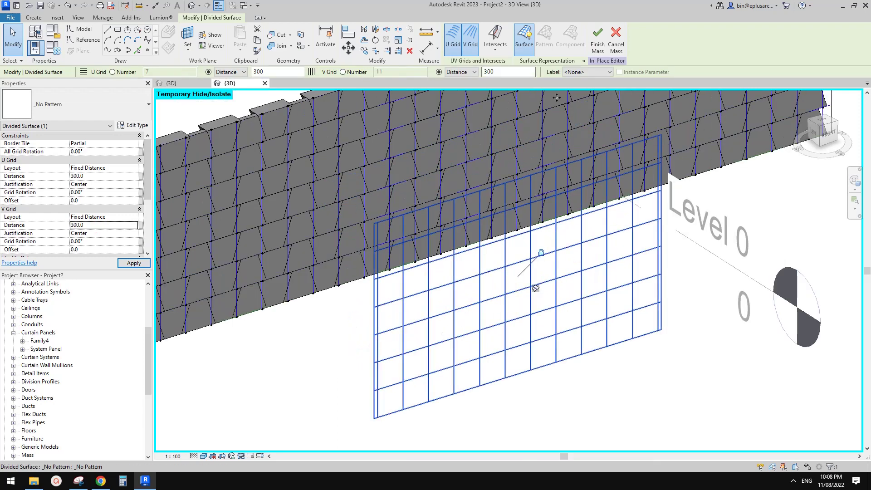
- Turn on Nodes in the divided surface's Surface Representation settings
left_click(583, 60)
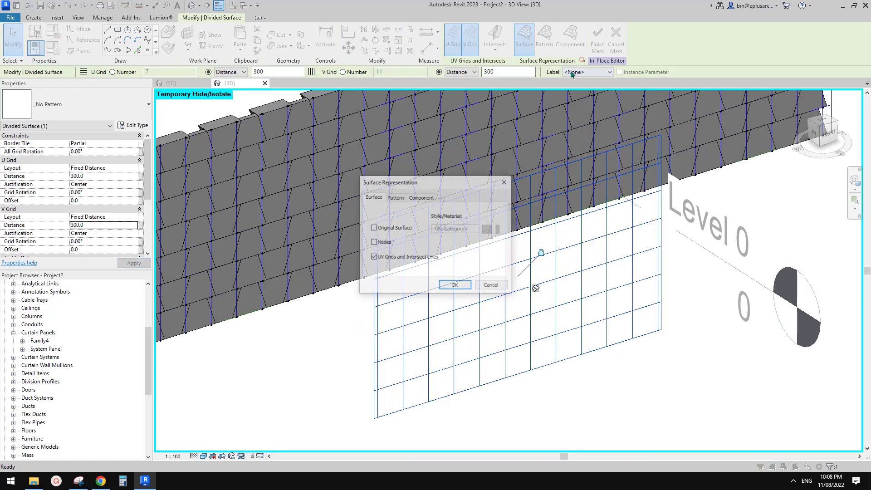
left_click(454, 285)
key("Escape")
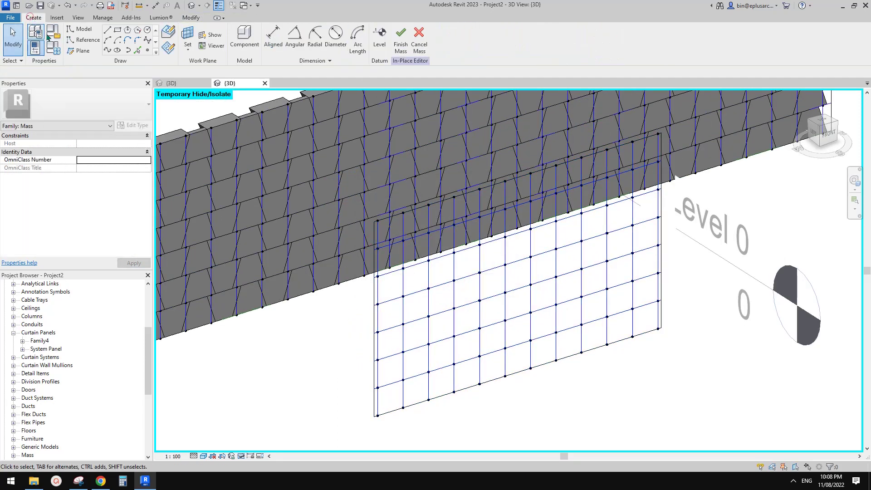
- Place an upside-down Family4 panel in a middle cell of the new divided surface, picking nodes clockwise from the upper-left one
scroll(459, 310, "up", 3)
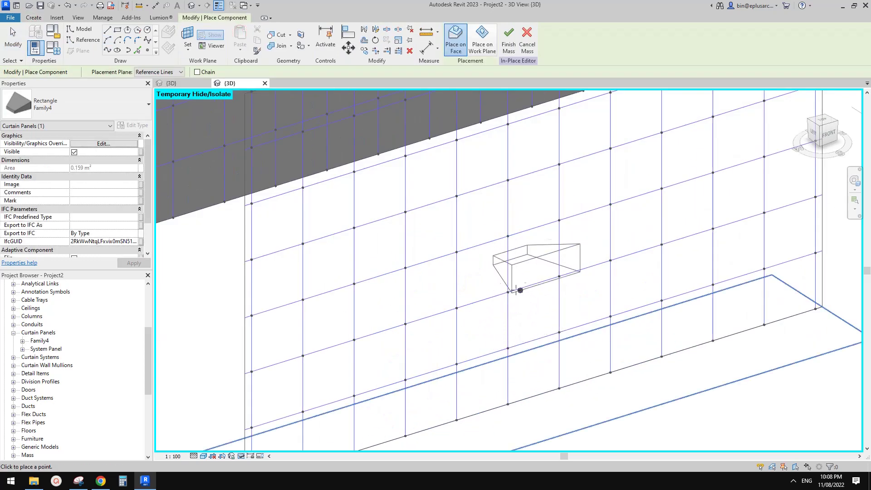
left_click(508, 236)
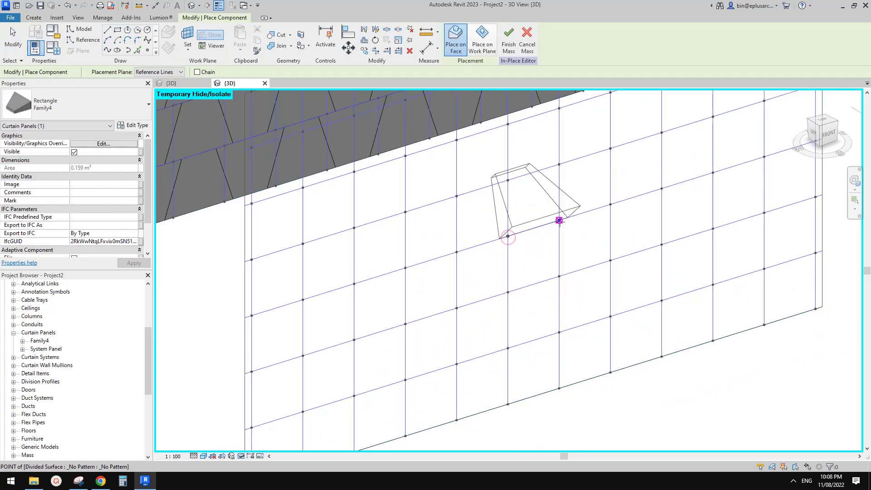
left_click(559, 220)
left_click(508, 293)
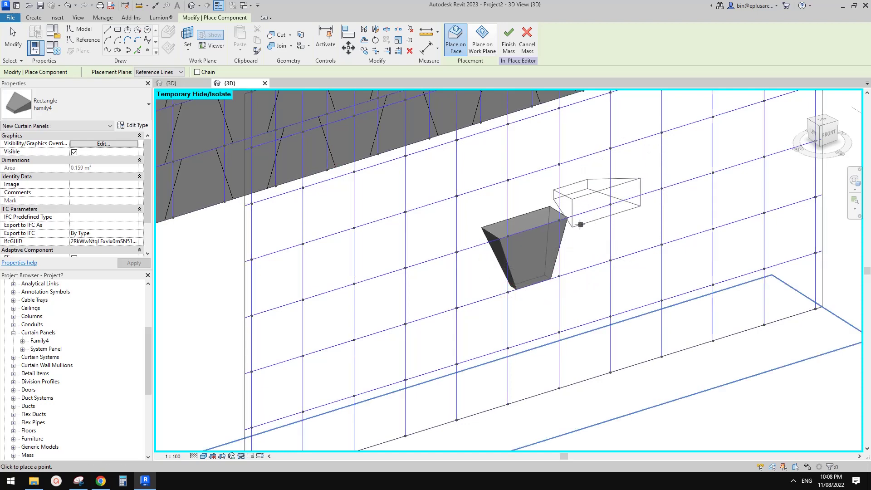
- Place an upright Family4 panel in the cell to the right of the upside-down one, picking nodes clockwise from the lower-right one
scroll(559, 221, "up", 2)
left_click(618, 203)
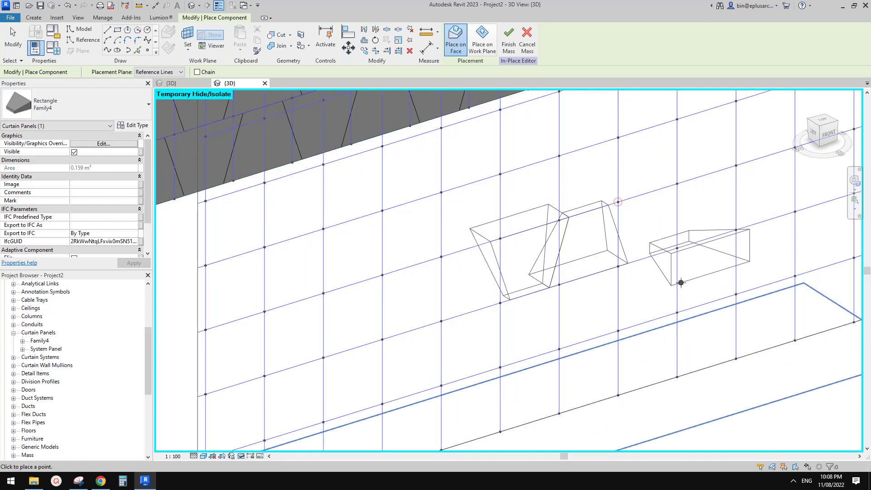
middle_click_drag(665, 286, 626, 296)
key("Escape")
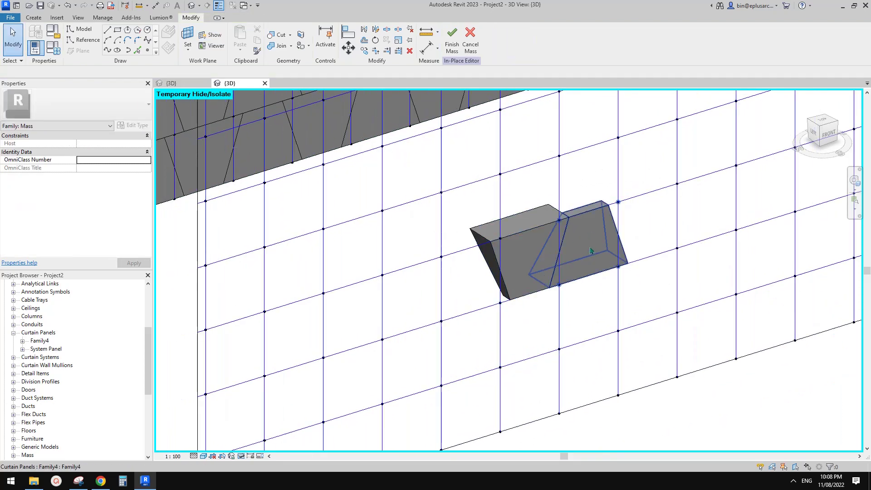
- Select the upright panel and compare its orientation with the neighbouring upside-down panel
left_click(590, 251)
middle_click_drag(585, 255, 652, 274, "shift")
middle_click_drag(590, 265, 573, 267)
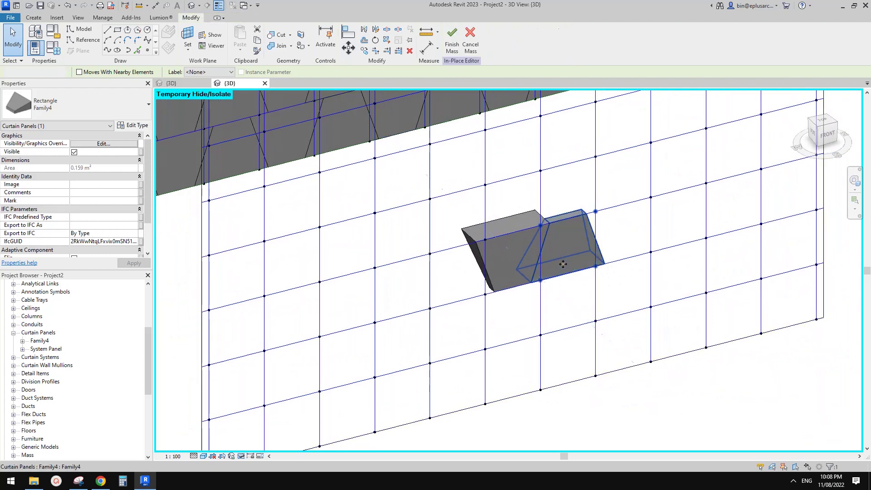
- Place an upside-down Family4 panel in the cell directly below the existing upside-down panel, picking nodes clockwise from the upper-left one
key("Escape")
left_click(536, 265)
scroll(536, 266, "up", 1)
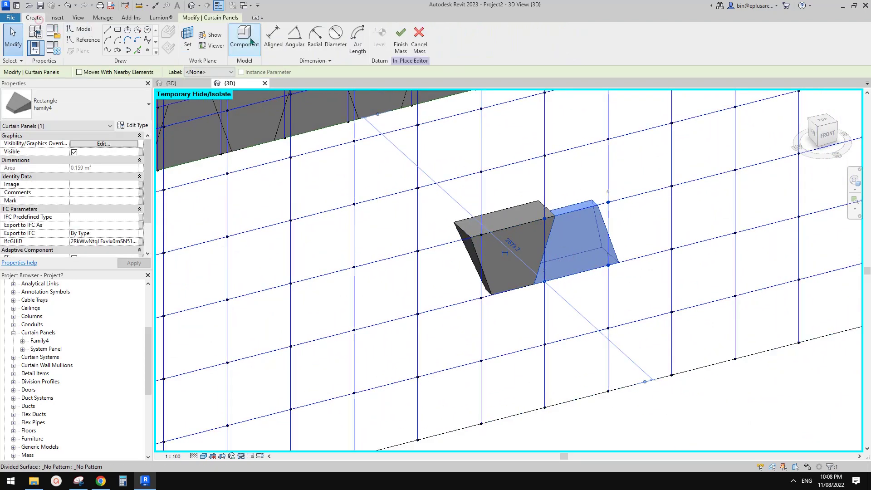
key("Escape")
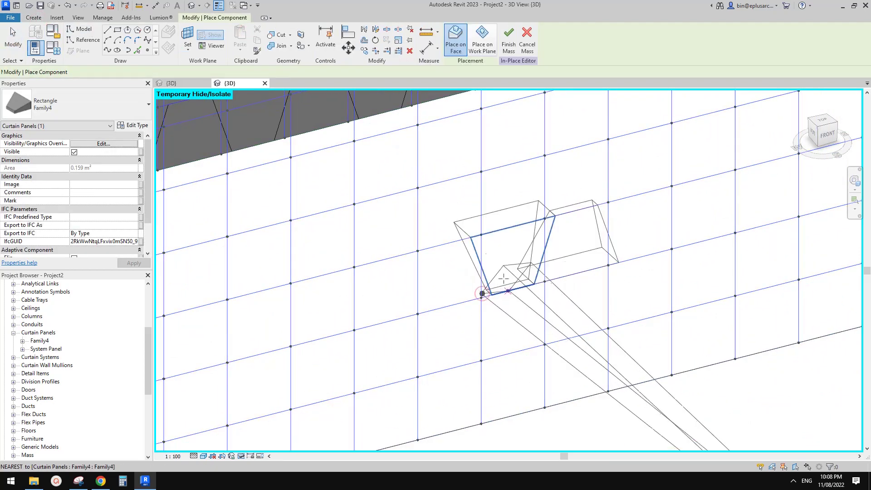
left_click(469, 276)
key("Delete")
left_click(33, 17)
left_click(245, 38)
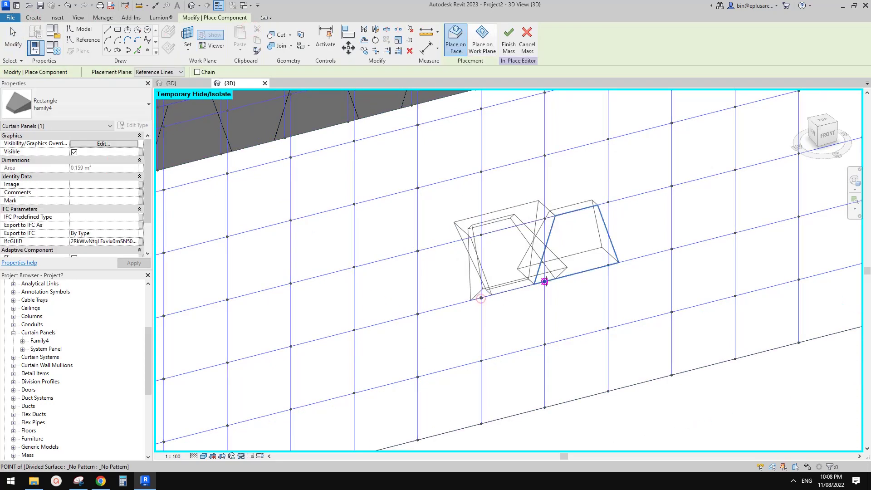
- Place an upright Family4 panel in the cell below the existing upright panel, picking nodes clockwise from the lower-right one
left_click(608, 328)
left_click(545, 345)
left_click(544, 281)
left_click(608, 265)
key("Escape")
middle_click_drag(609, 265, 570, 220)
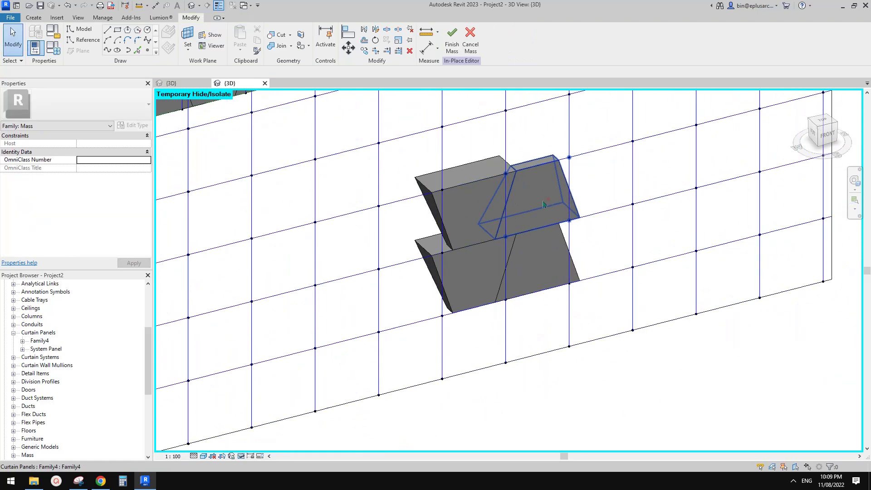
- Select all four Family4 panels and repeat them across the divided surface
left_click(546, 200)
left_click(472, 202, "ctrl")
left_click(461, 271, "ctrl")
left_click(540, 264, "ctrl")
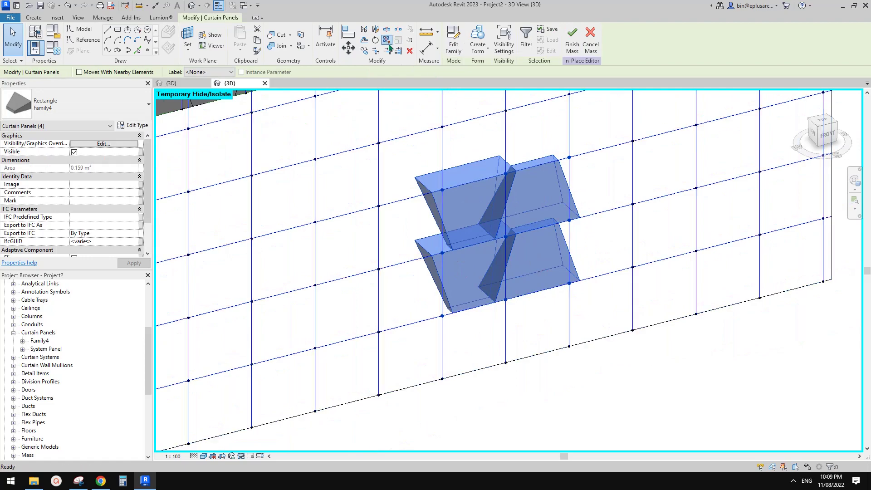
left_click(389, 44)
- Examine the repeated panels on both walls up close from the back for their alternating upright and upside-down pattern
scroll(576, 195, "down", 5)
middle_click_drag(490, 200, 583, 195, "shift")
scroll(584, 196, "up", 3)
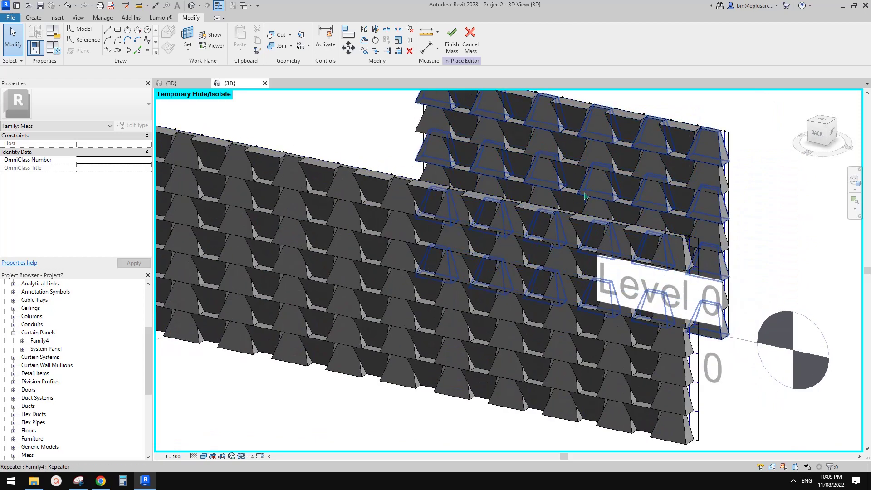
middle_click_drag(568, 177, 540, 221)
left_click(563, 222)
key("Escape")
scroll(595, 220, "up", 2)
middle_click_drag(594, 219, 243, 353, "shift")
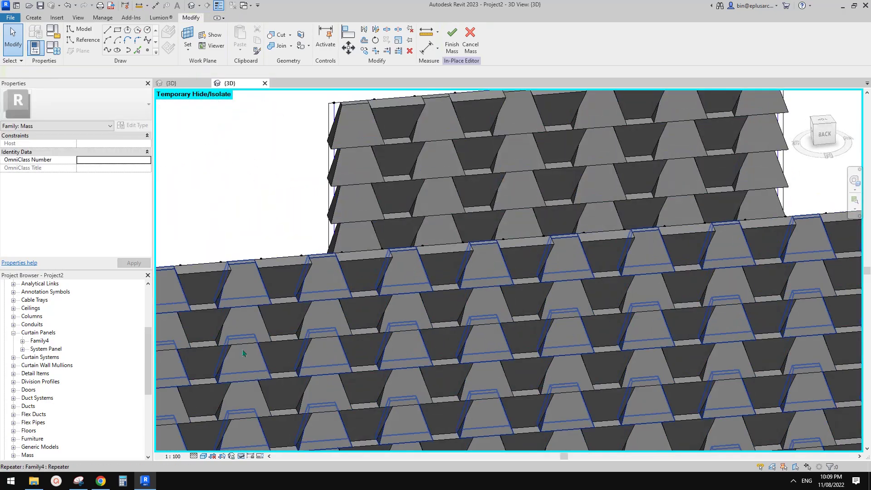
- Compare the repeated panel pattern with the reference wall photo in the Google Docs document in Chrome, returning to Revit
left_click(100, 481)
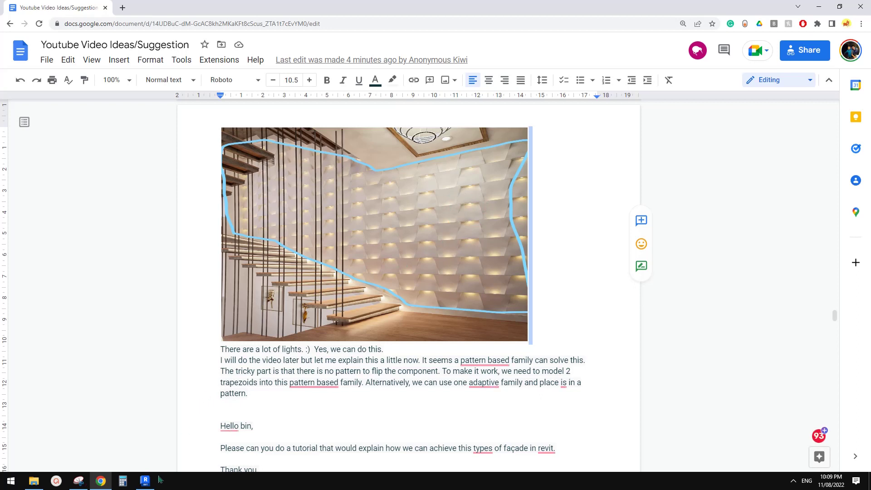
left_click(146, 481)
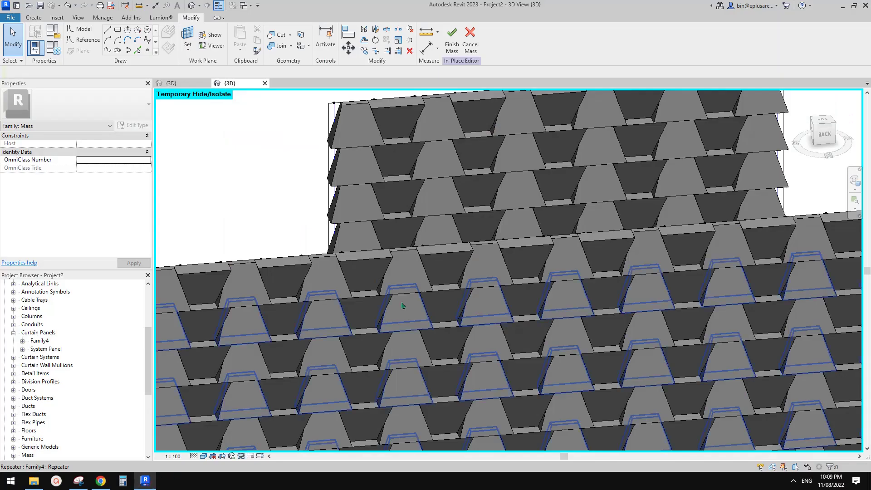
left_click(102, 483)
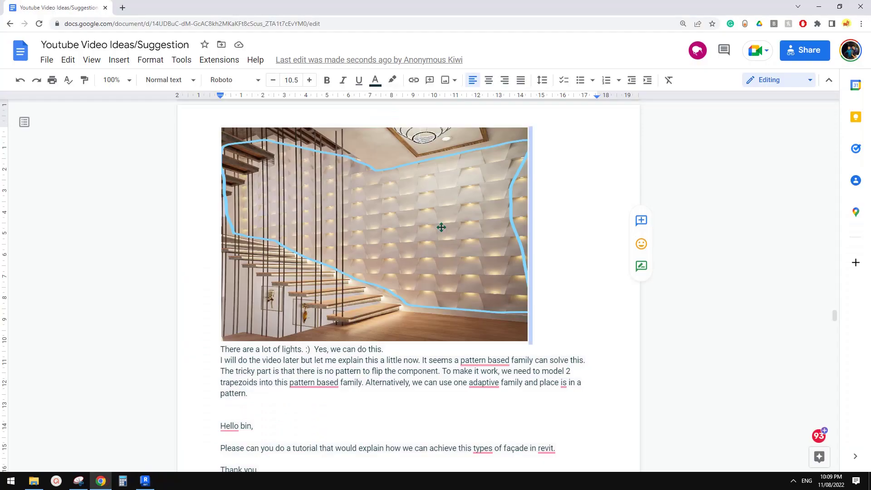
left_click(151, 478)
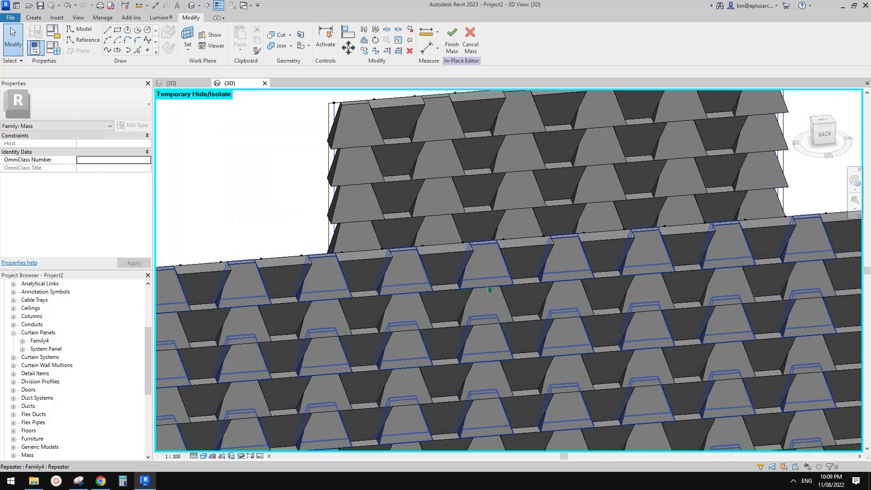
- Examine both panelled walls from the back and the side, checking how the repeaters cover each divided surface
scroll(507, 274, "down", 2)
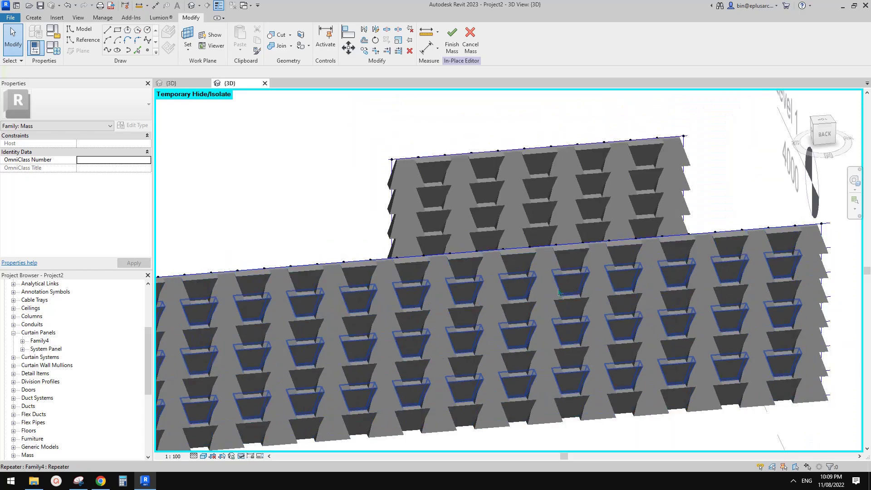
middle_click_drag(511, 271, 483, 273, "shift")
scroll(535, 287, "up", 1)
middle_click_drag(537, 284, 607, 218, "shift")
left_click(607, 219)
scroll(607, 219, "down", 2)
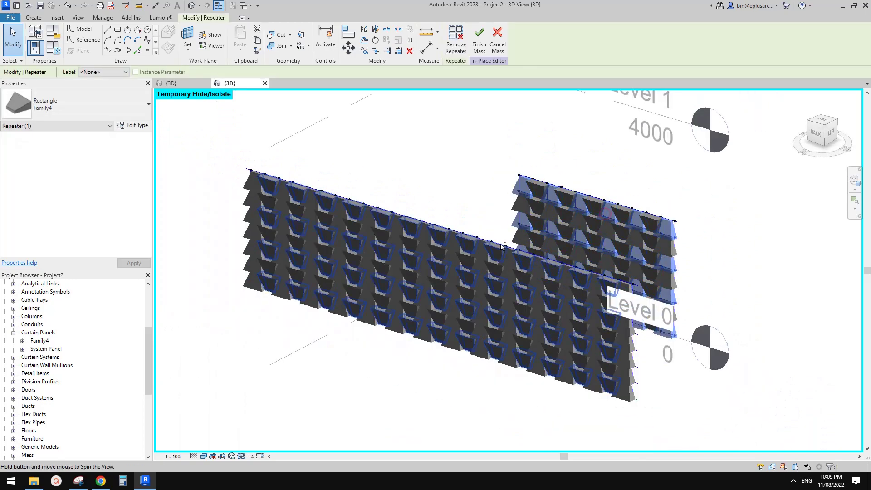
middle_click_drag(520, 260, 667, 295, "shift")
left_click(747, 314)
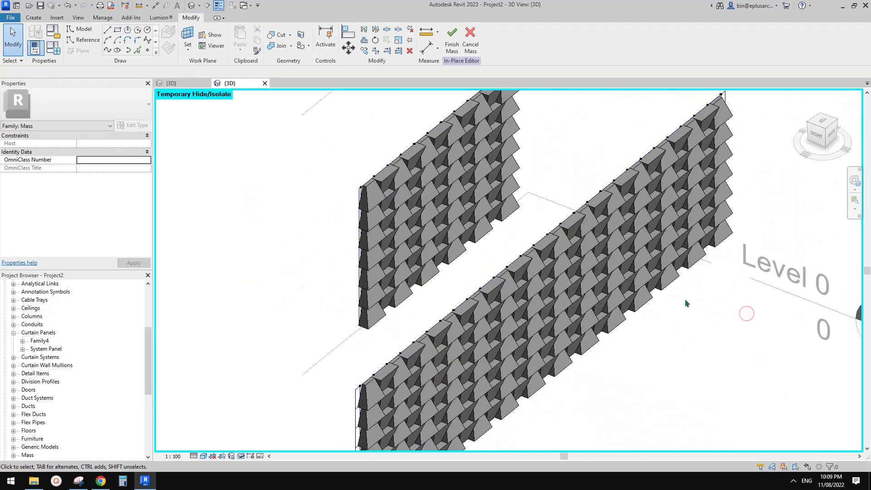
scroll(694, 314, "up", 2)
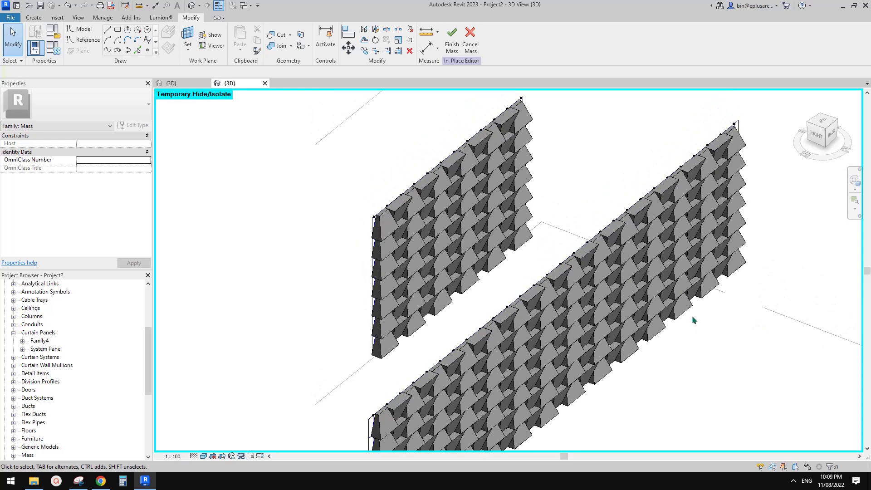